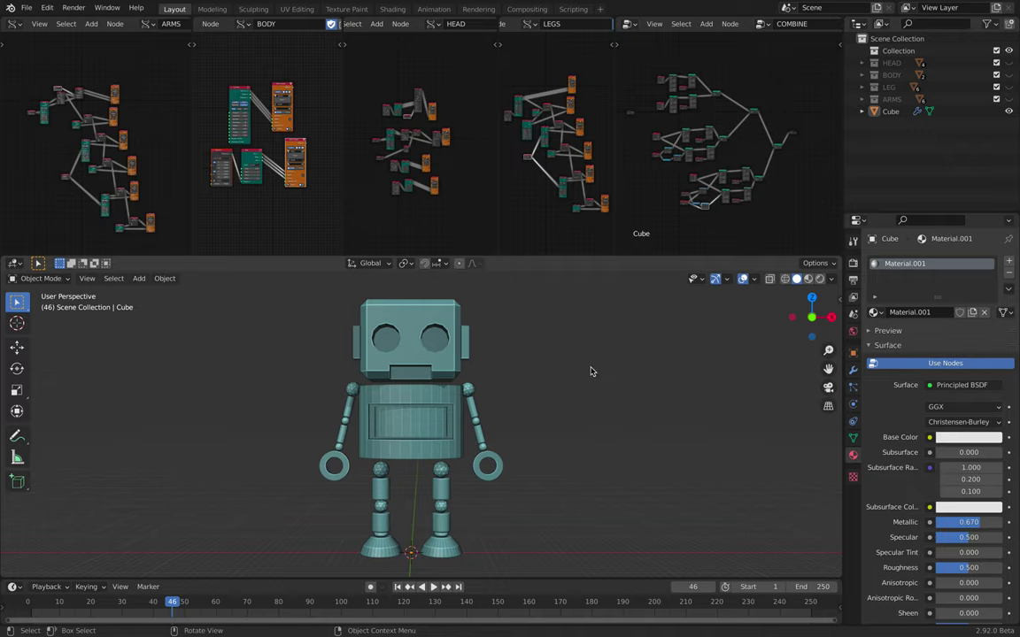
Step: Examine the assembled robot from the front and from slightly turned angles
mouse_move(523, 382)
middle_mouse_down()
mouse_move(566, 398)
mouse_move(352, 402)
mouse_move(268, 392)
mouse_move(541, 378)
middle_mouse_up()
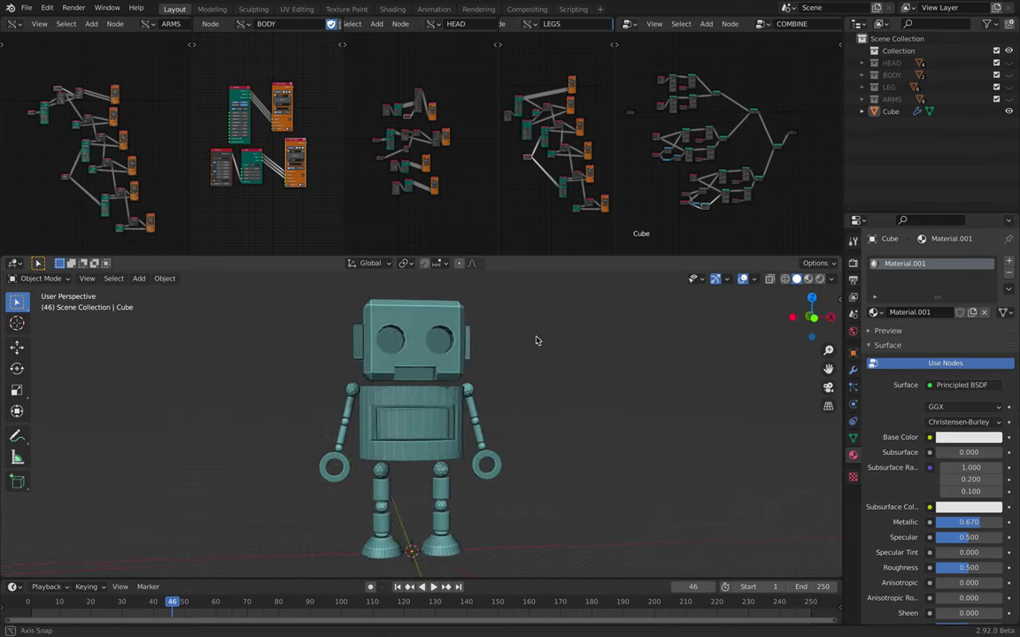
middle_click_drag(538, 339, 433, 341)
scroll(691, 197, "up", 2)
middle_click_drag(692, 195, 707, 201)
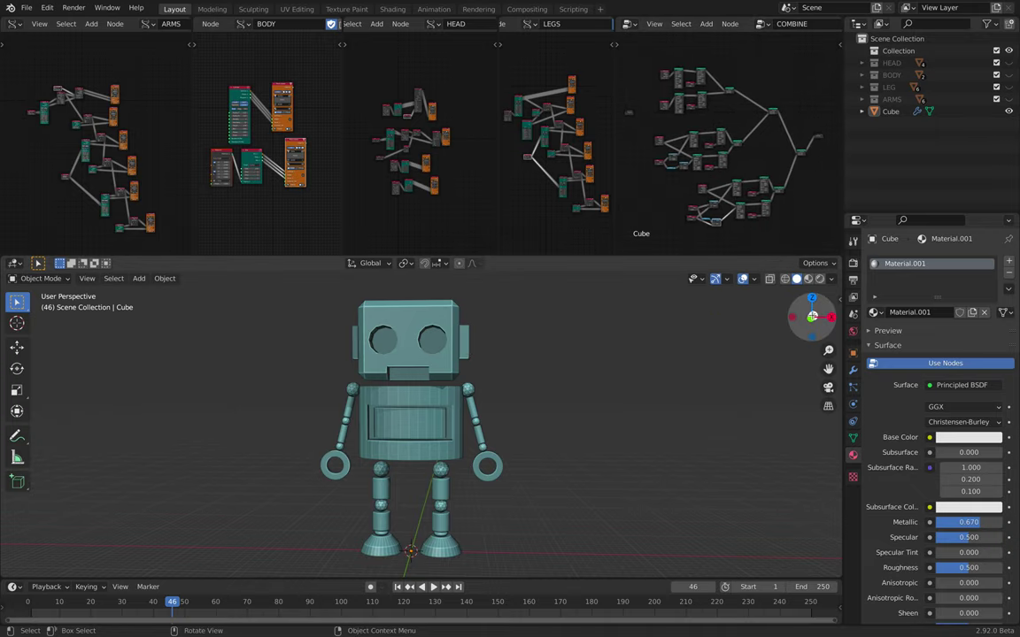
key("ctrl+KP_1")
left_click_drag(809, 320, 449, 368)
scroll(463, 378, "up", 1)
middle_click_drag(462, 378, 453, 364)
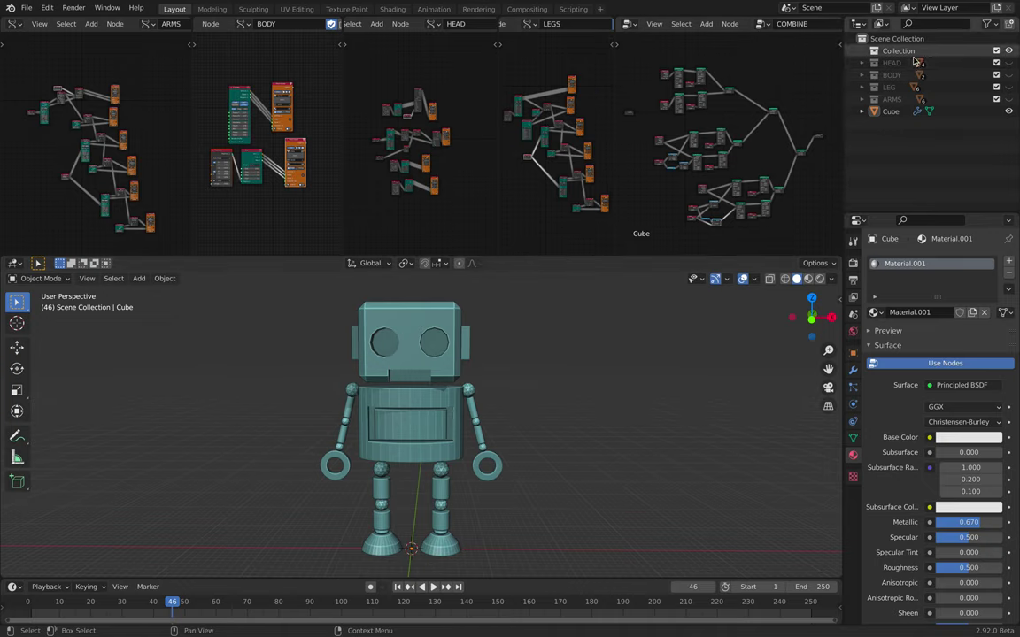
middle_click_drag(605, 288, 619, 269)
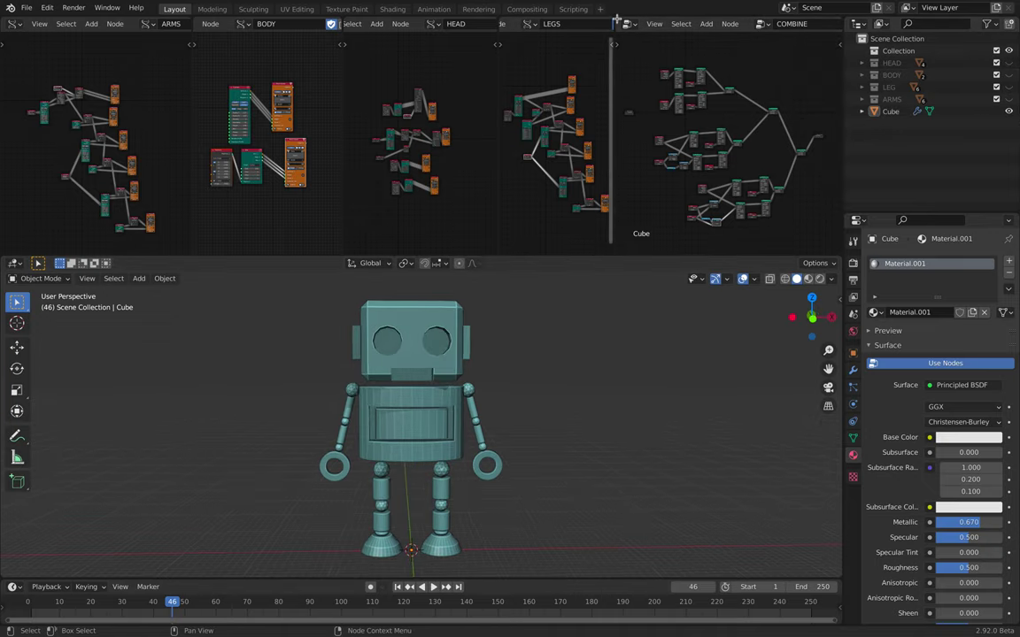
Step: Close the ARMS, BODY, HEAD and LEGS node editors, leaving only the COMBINE tree, and make its area taller
left_click_drag(616, 19, 97, 22)
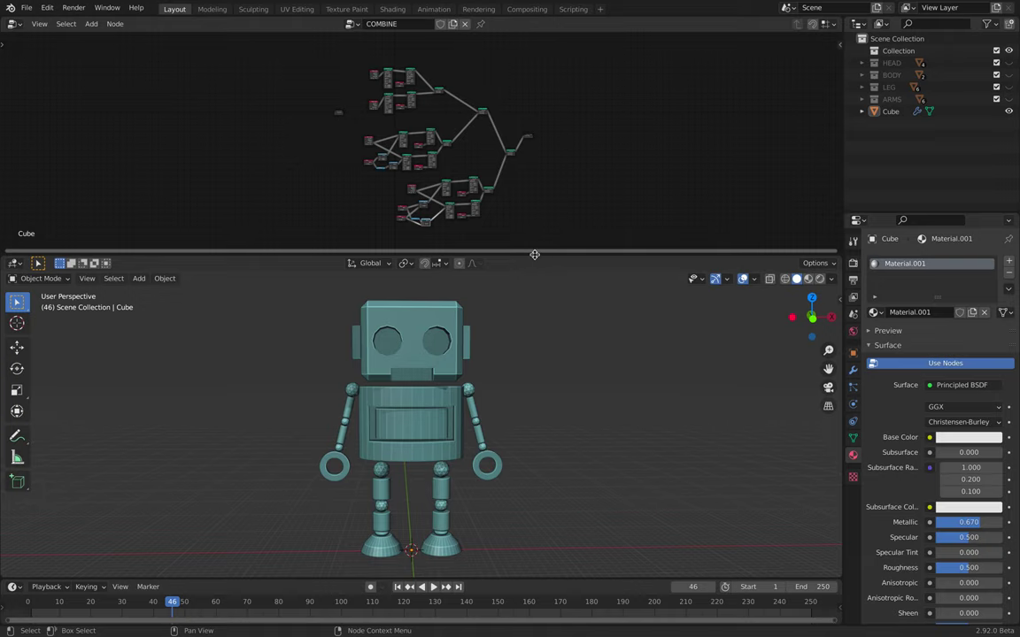
left_click_drag(535, 255, 535, 324)
scroll(513, 183, "up", 3)
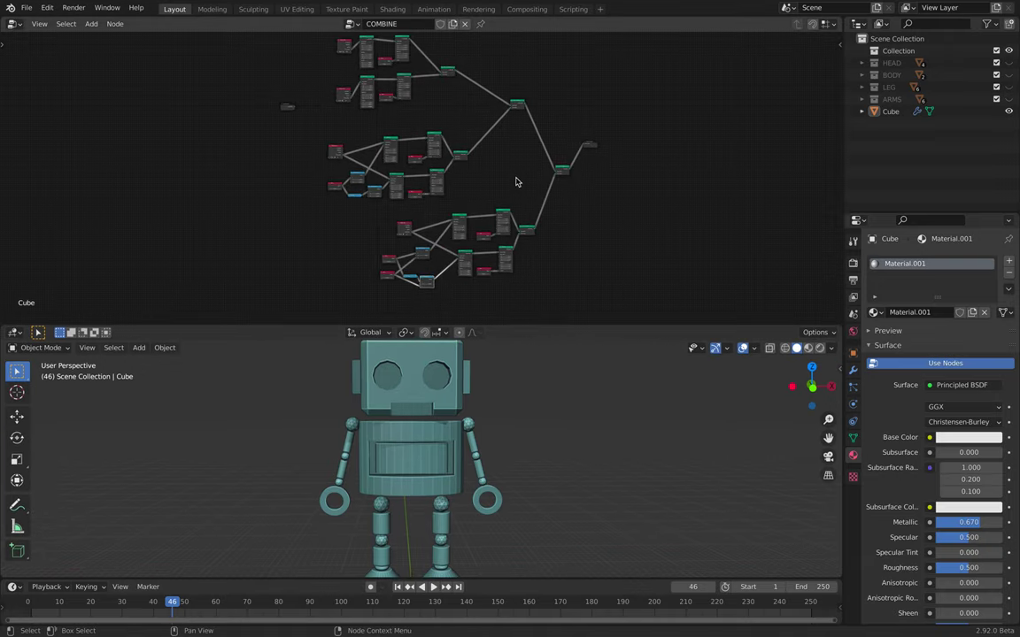
Step: Select the robot object and move the unconnected Group Input node lower in the COMBINE tree, clear of the other nodes
middle_click_drag(471, 401, 448, 413)
left_click(426, 401)
scroll(460, 411, "down", 1)
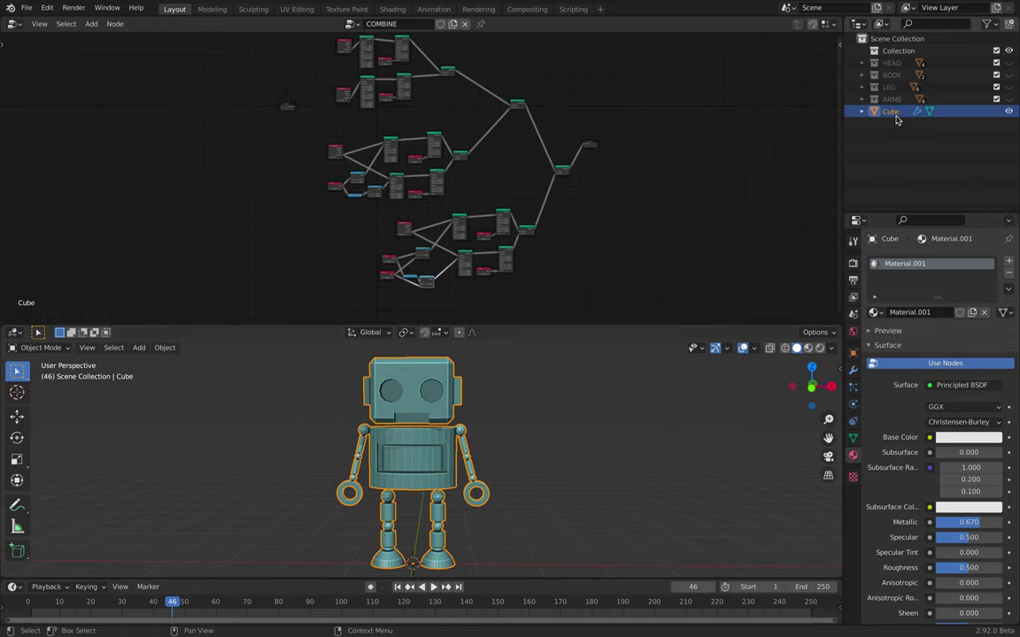
scroll(248, 102, "up", 2)
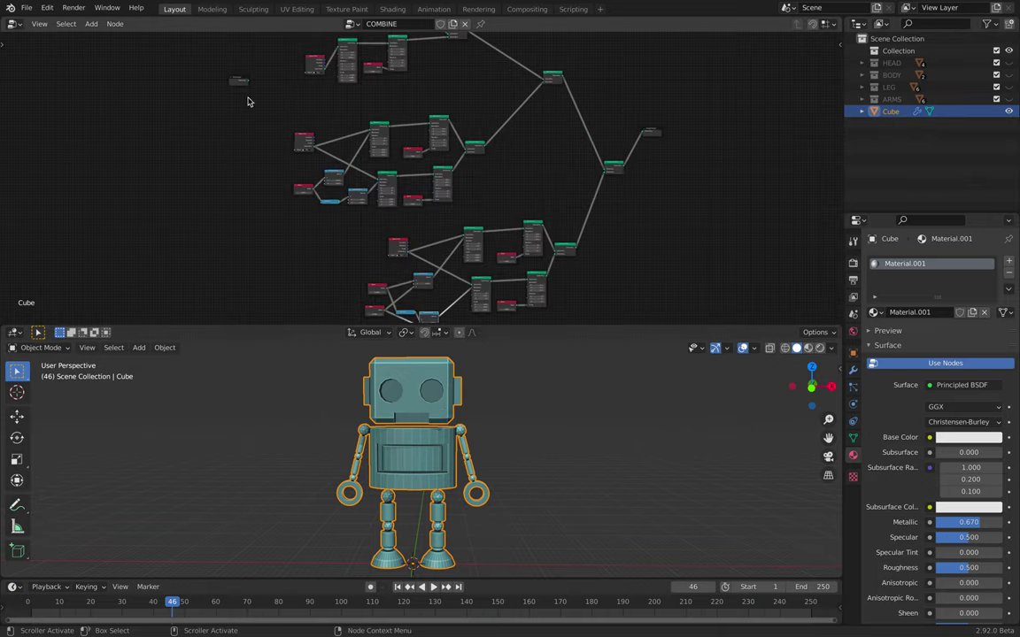
middle_click_drag(248, 100, 259, 103)
left_click_drag(246, 81, 182, 117)
left_click(231, 181)
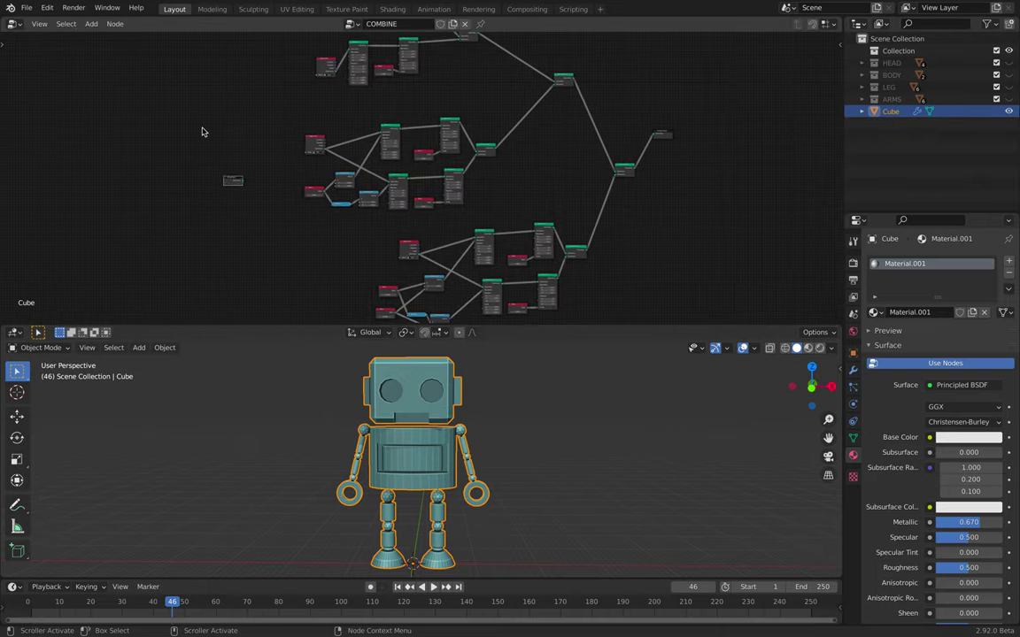
middle_click_drag(270, 192, 268, 159)
scroll(268, 158, "down", 1)
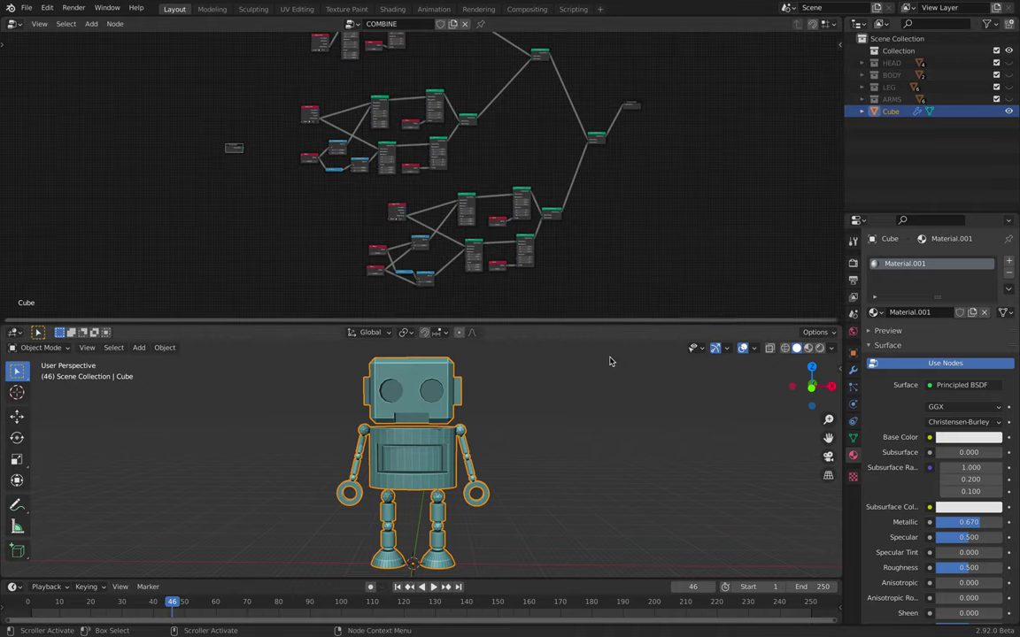
Step: Show the robot's modifier properties with the COMBINE geometry nodes and enlarge the node editor above the viewport
middle_click_drag(574, 359, 579, 344, "shift")
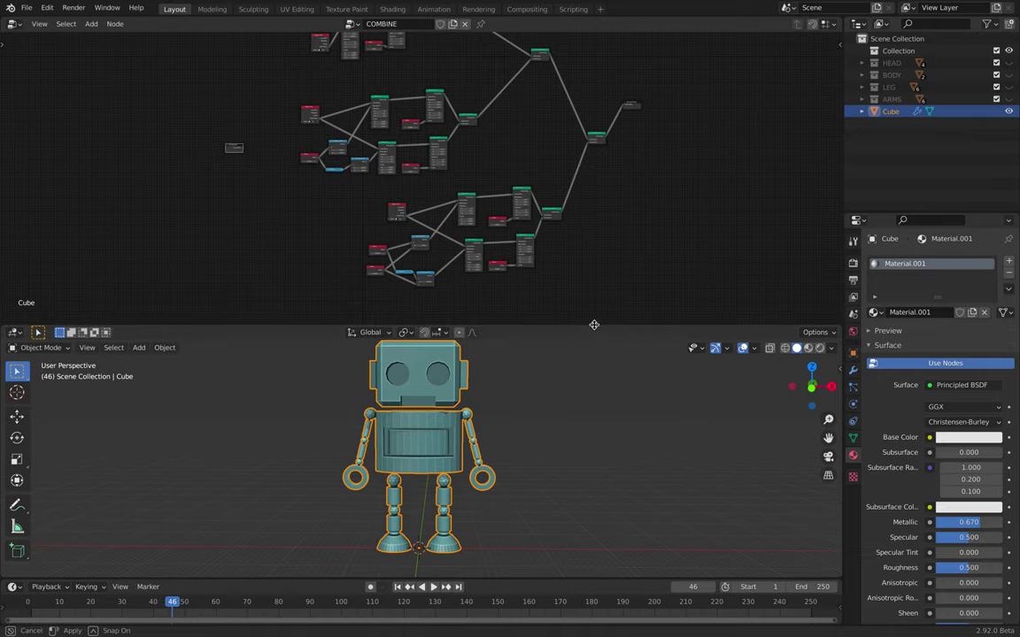
left_click_drag(594, 324, 609, 292)
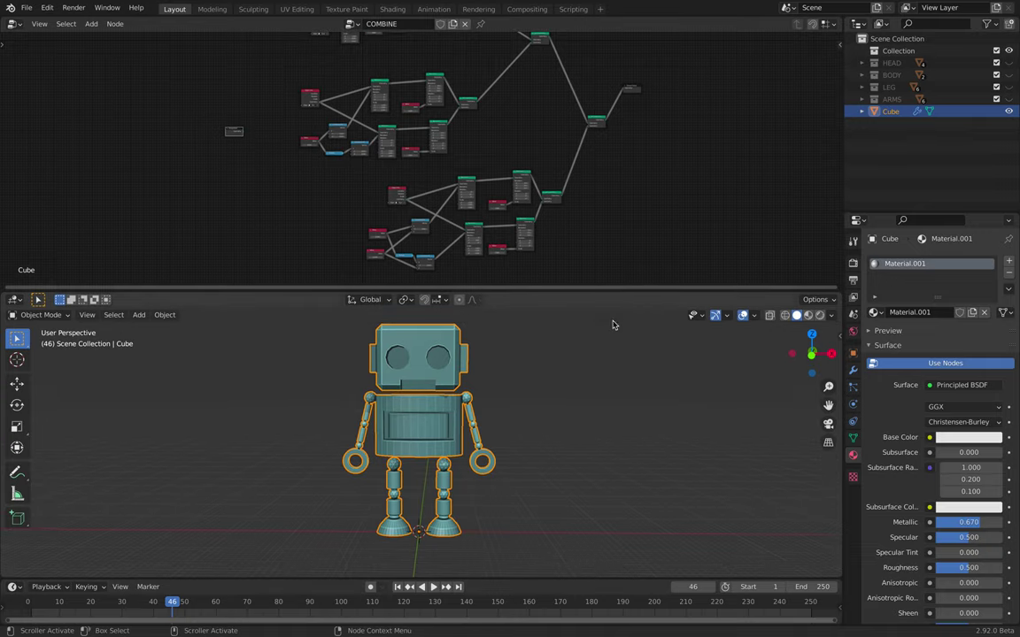
left_click(853, 370)
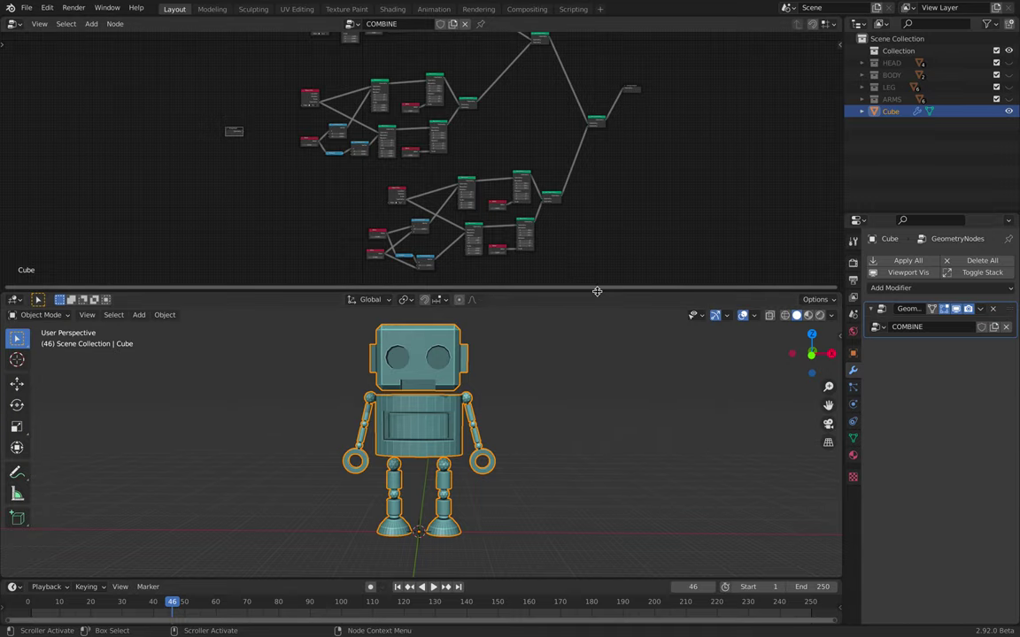
left_click_drag(575, 293, 584, 362)
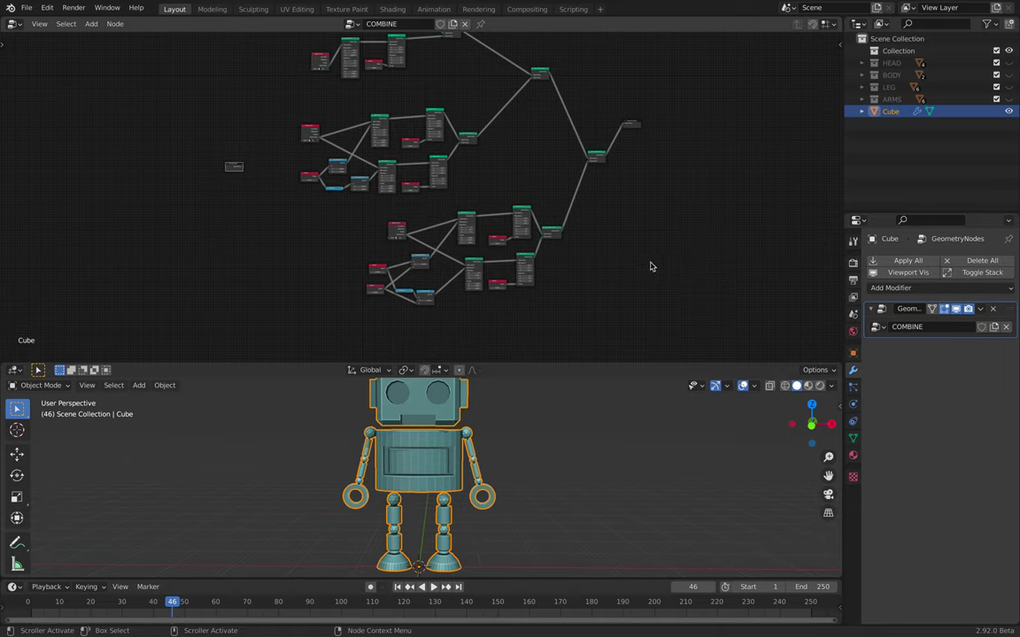
scroll(583, 230, "up", 4)
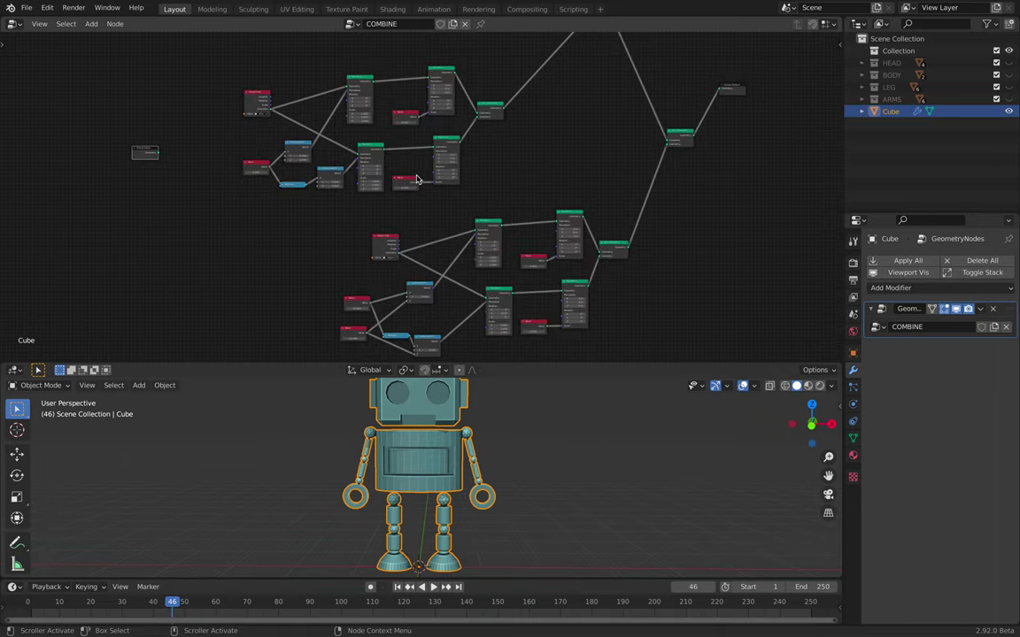
scroll(505, 230, "down", 3)
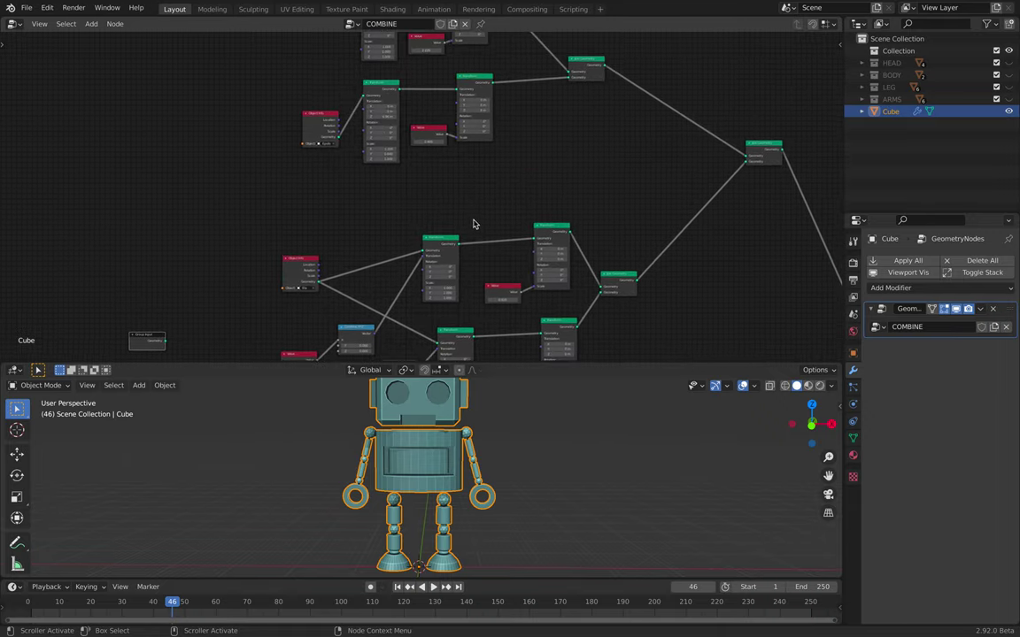
scroll(512, 417, "down", 3)
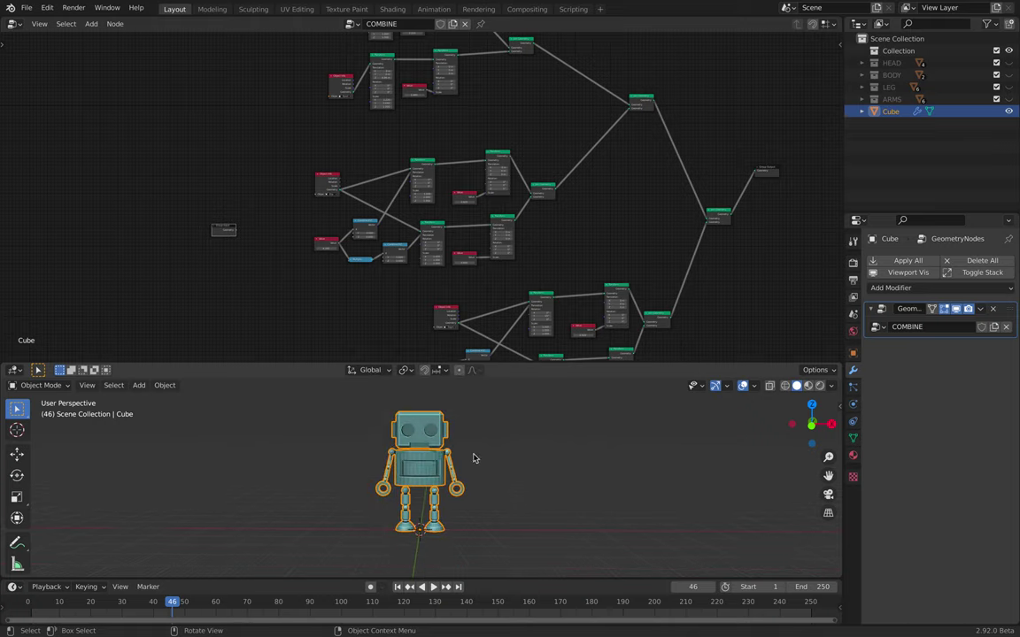
Step: Try transforming the whole robot object by scaling, rotating and moving it, cancelling each change
key("s")
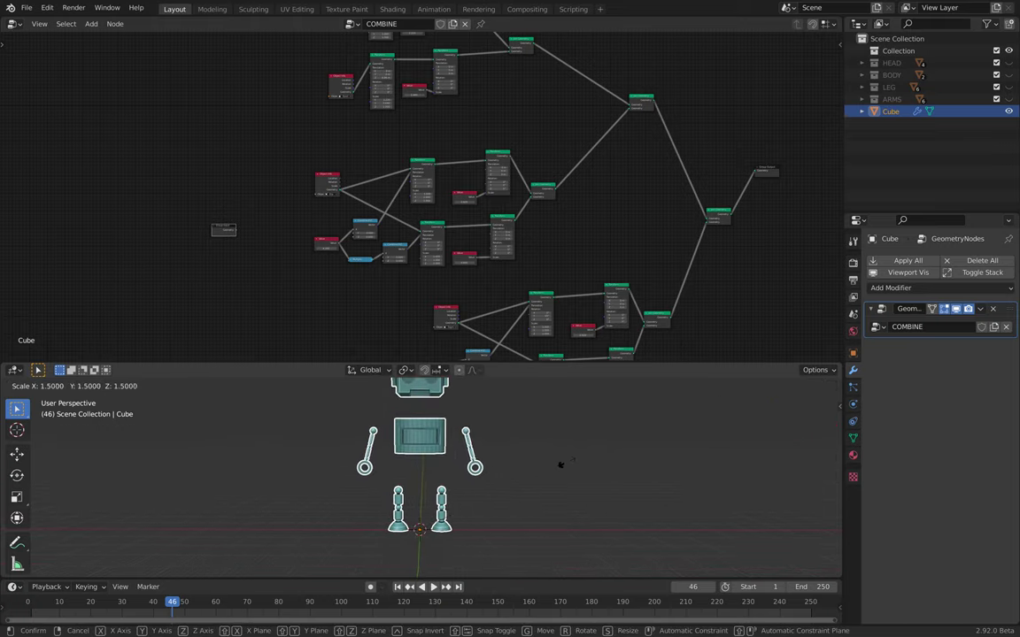
left_click(501, 466)
key("r")
key("r")
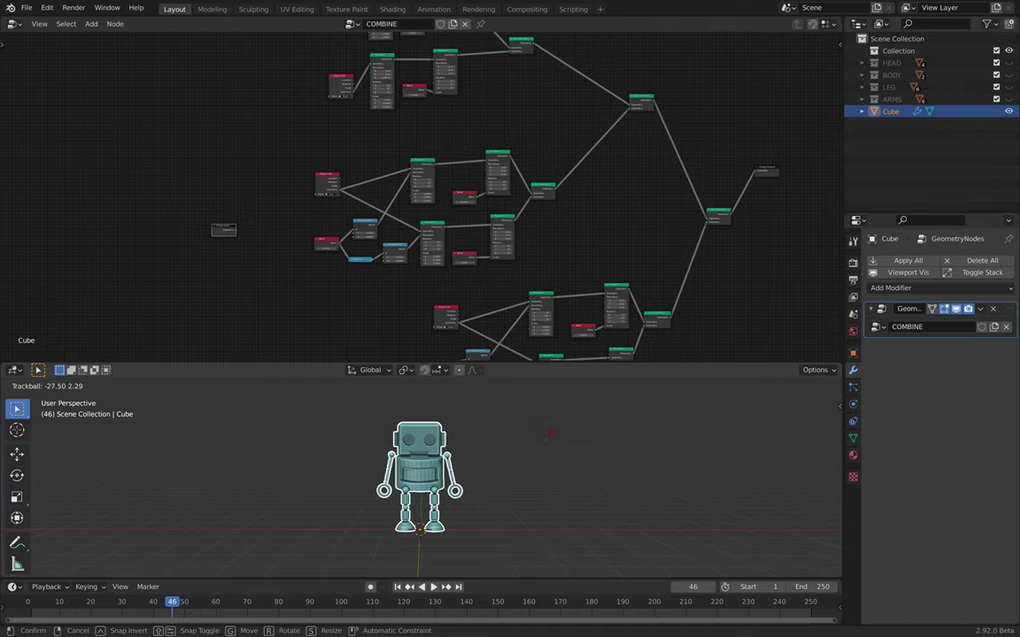
right_click(550, 436)
left_click_drag(527, 370, 527, 281)
key("g")
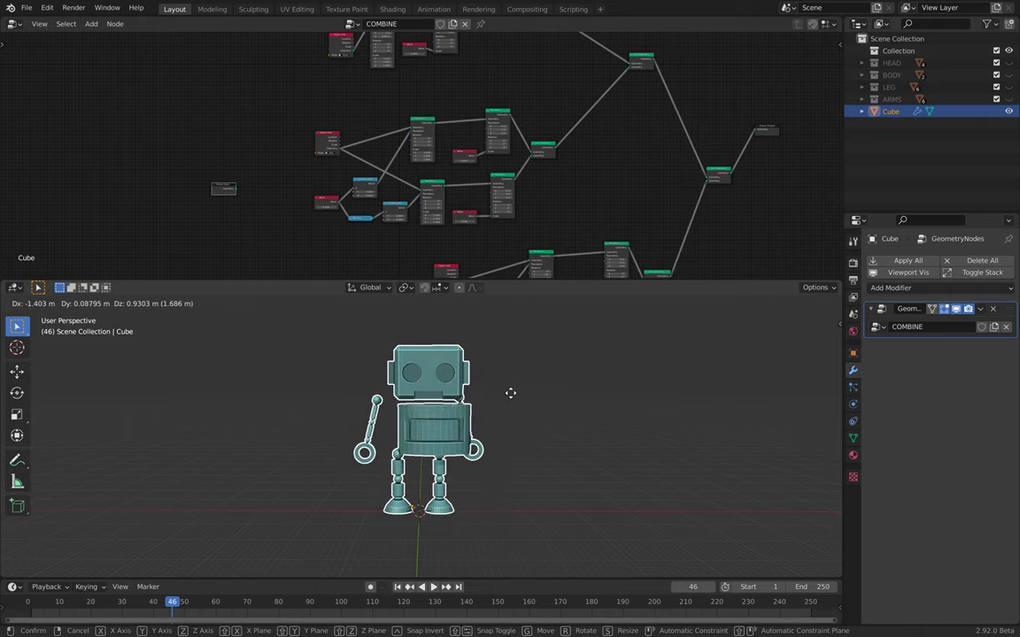
right_click(505, 409)
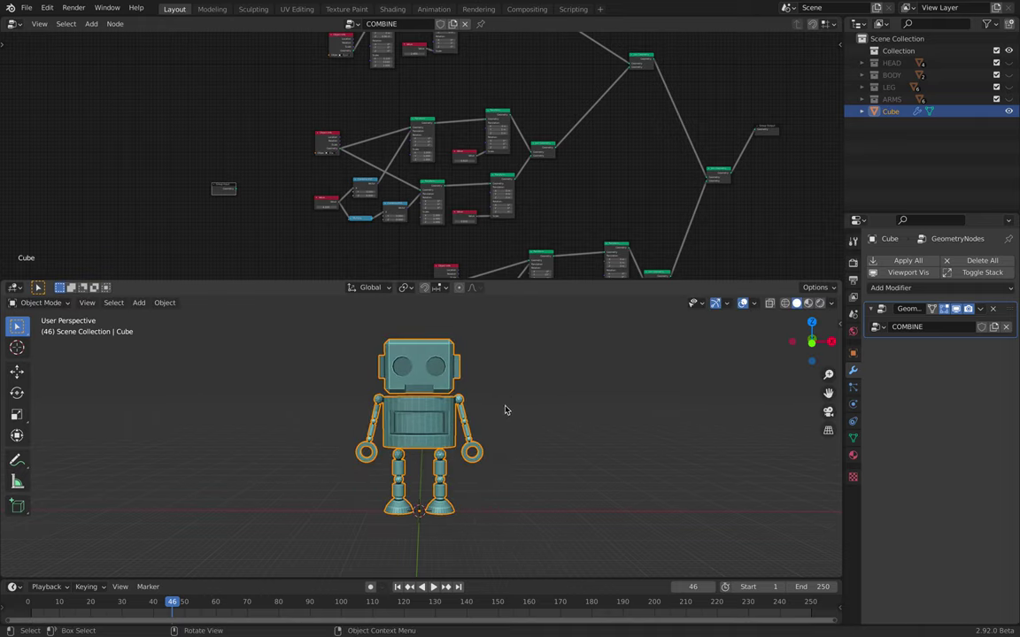
Step: Reposition the Beta head's Object Info and first Transform nodes and set its scale Value node to 2.200
scroll(509, 403, "up", 1)
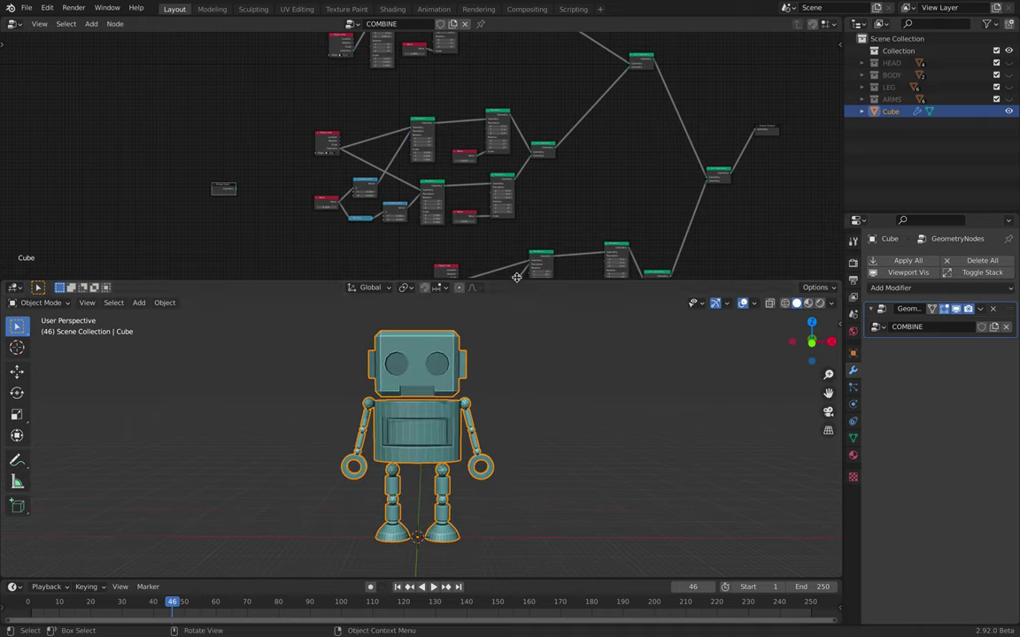
left_click_drag(520, 283, 515, 318)
middle_click_drag(599, 182, 604, 295)
scroll(474, 177, "up", 5)
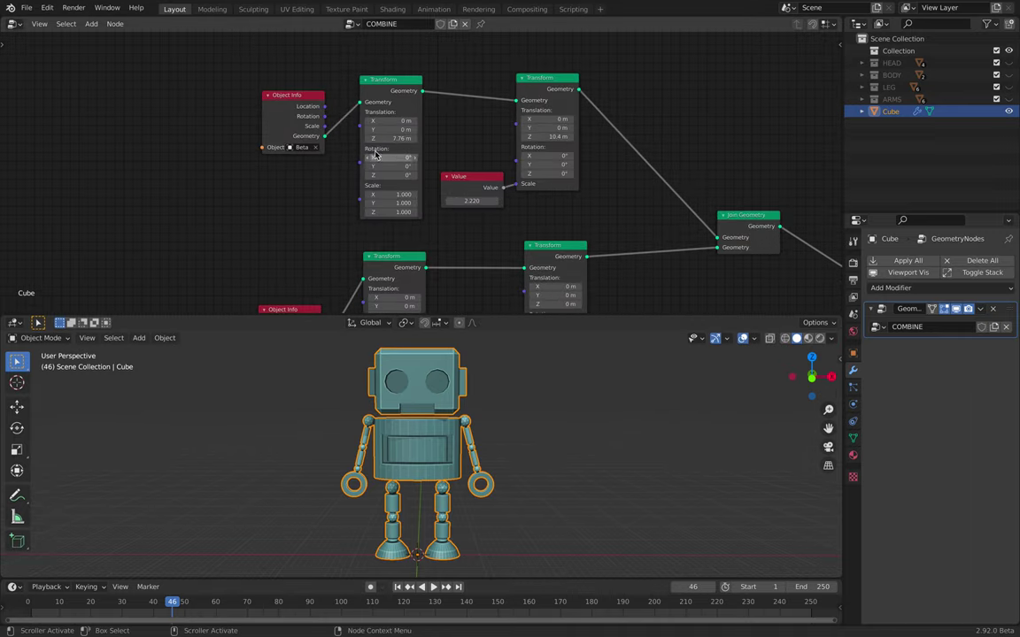
left_click_drag(286, 97, 268, 90)
middle_click_drag(311, 114, 313, 130)
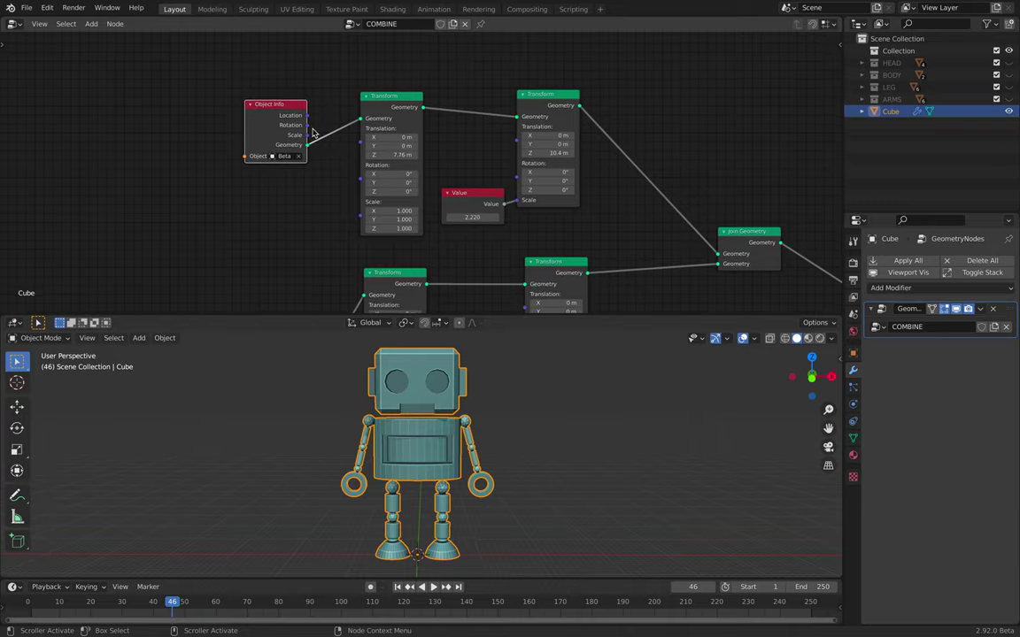
left_click_drag(399, 125, 390, 113)
scroll(462, 196, "down", 2)
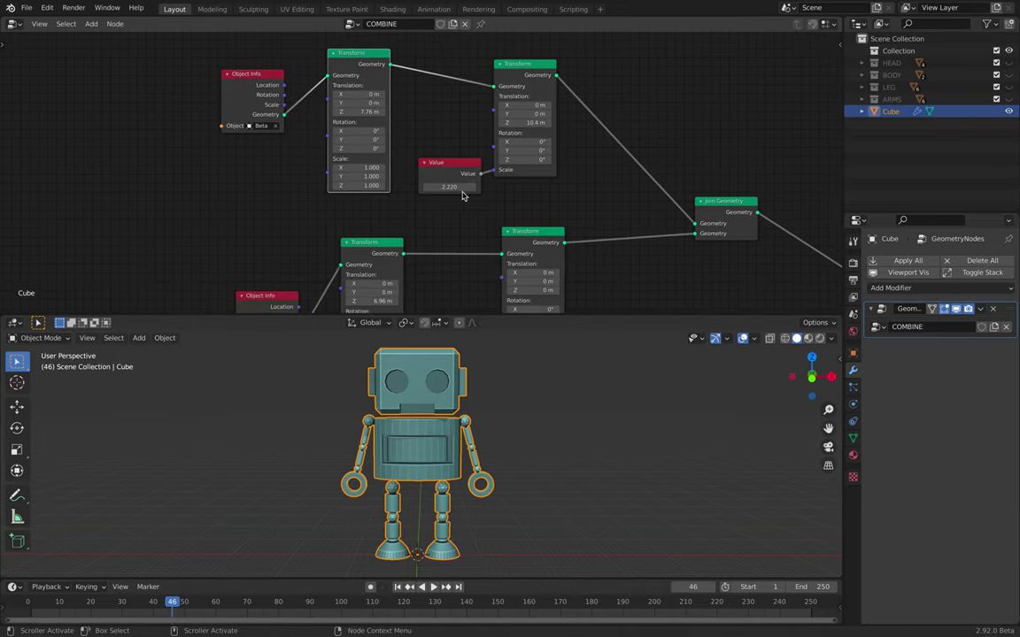
left_click_drag(450, 187, 448, 187)
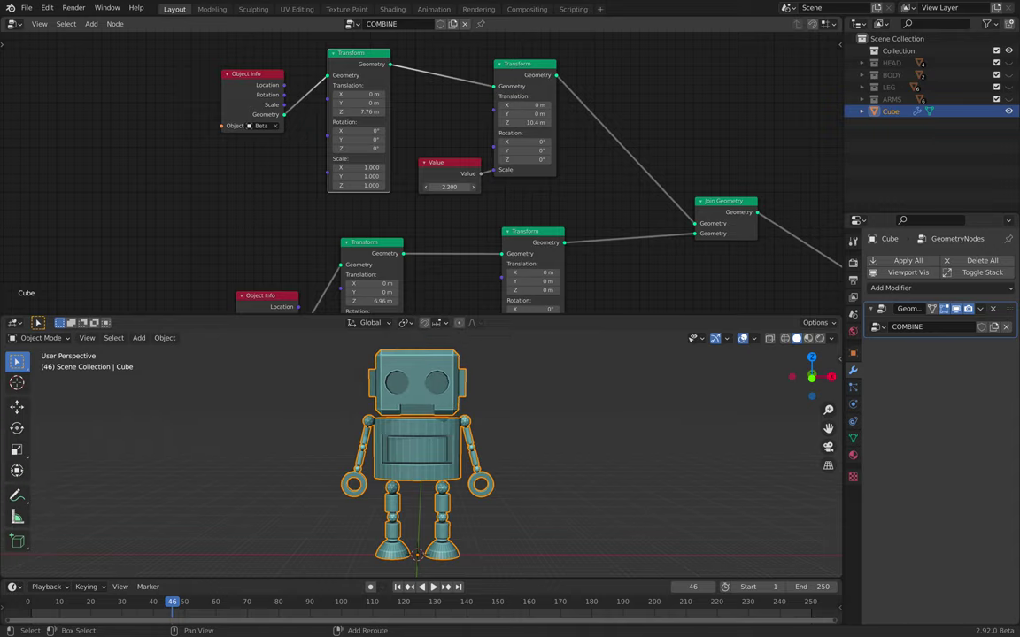
Step: Try small adjustments on the head and body Transform nodes, including a body Z translation of 6.88 m
left_click_drag(536, 122, 541, 122, "shift")
scroll(508, 171, "down", 4, "shift")
left_click_drag(466, 247, 477, 247, "shift")
key("ctrl+z")
middle_click_drag(429, 197, 439, 154)
left_click_drag(378, 162, 367, 162, "shift")
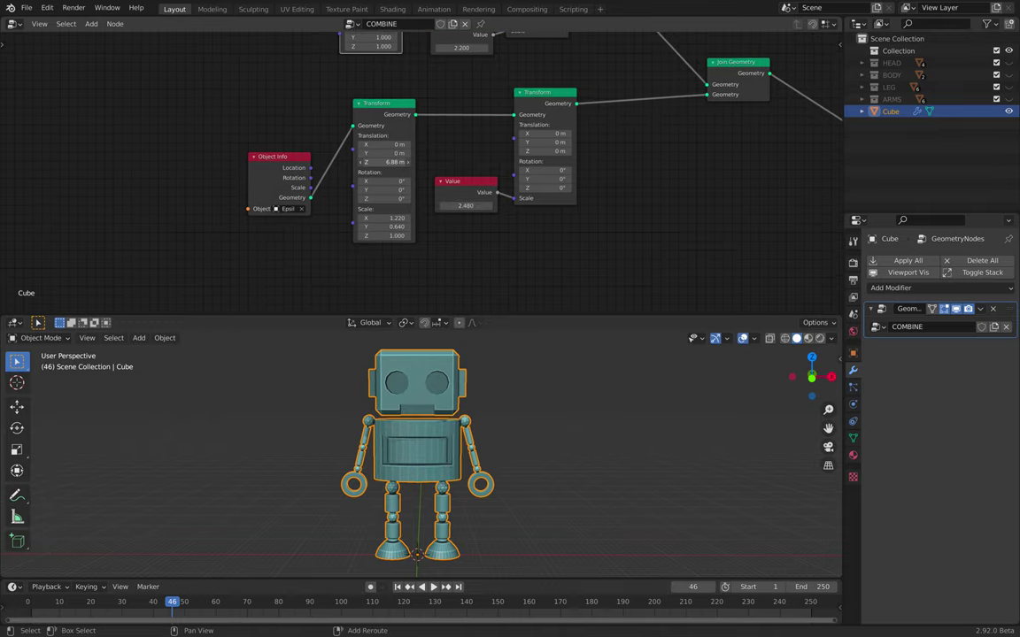
Step: Increase the Value node that feeds both Combine XYZ nodes of the Eta branch to widen the leg spacing
middle_click_drag(518, 204, 588, 241, "ctrl")
mouse_move(588, 241)
middle_mouse_down()
mouse_move(530, 189)
mouse_move(514, 135)
middle_mouse_up()
middle_click_drag(503, 191, 494, 89)
middle_click_drag(372, 230, 413, 201)
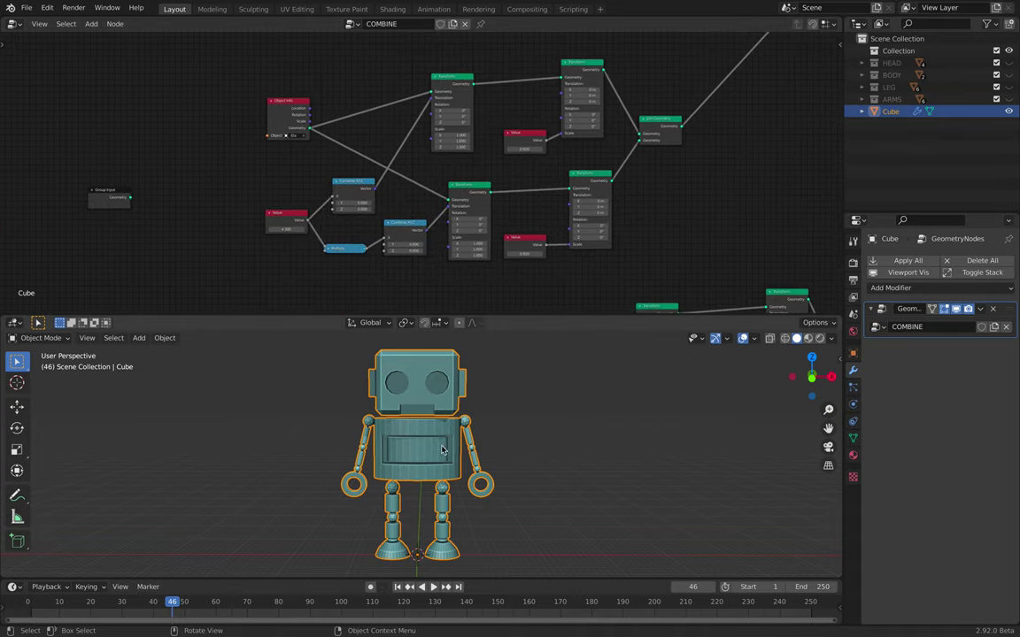
scroll(403, 209, "up", 1)
scroll(407, 150, "up", 1)
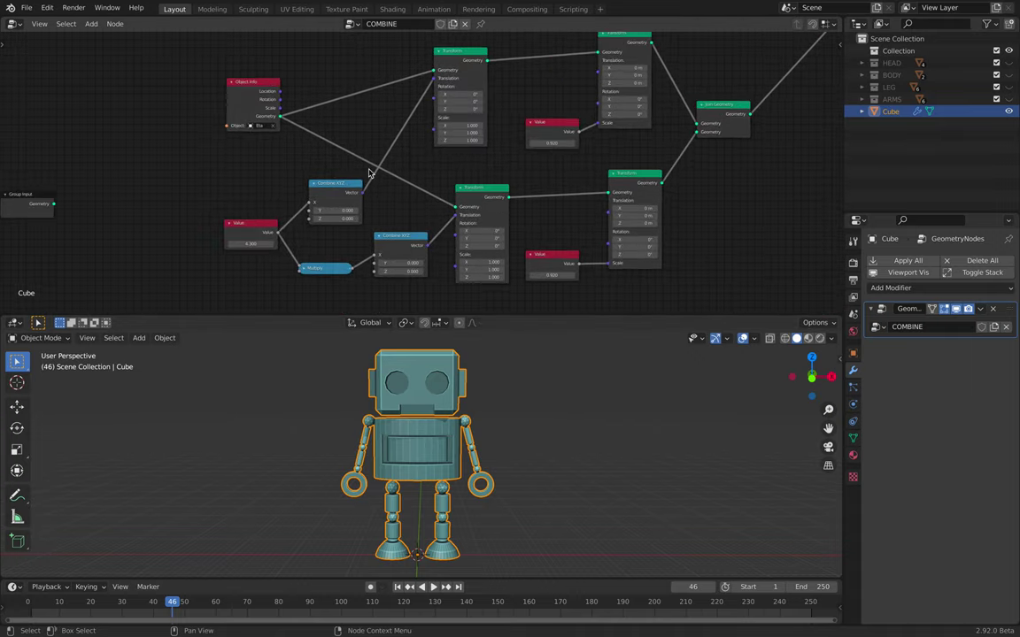
mouse_move(254, 244)
left_mouse_down()
mouse_move(283, 244)
mouse_move(261, 243)
mouse_move(270, 243)
left_mouse_up()
Step: Set the body's scale in the Epsilon branch's first Transform node to X 1.180 and Y 0.920
middle_click_drag(489, 389, 459, 393)
scroll(405, 166, "down", 4)
middle_click_drag(464, 71, 443, 248)
scroll(440, 186, "up", 3)
scroll(437, 172, "up", 1)
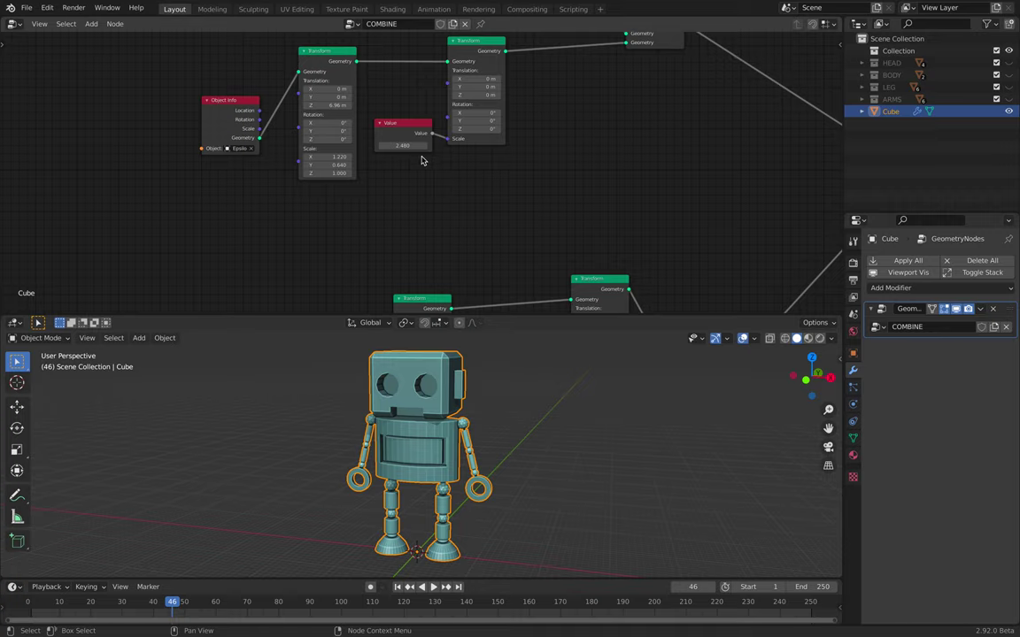
mouse_move(338, 158)
left_mouse_down()
mouse_move(354, 159)
mouse_move(322, 157)
left_mouse_up()
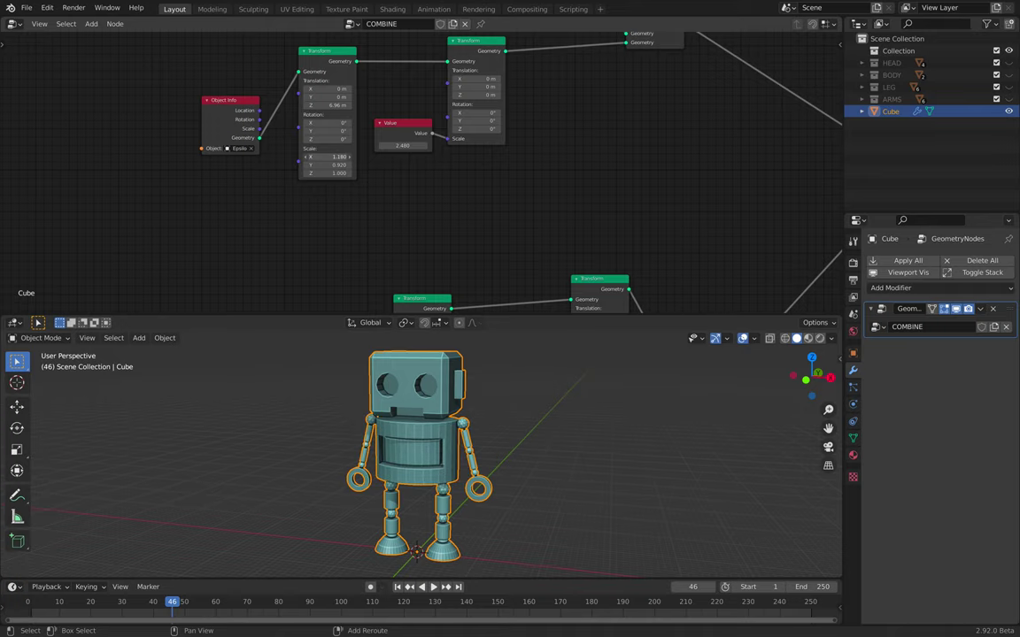
middle_click_drag(478, 380, 518, 369)
Step: Review the Sigma arm branch of the COMBINE tree, deselect the robot and save robots_014.blend
scroll(435, 258, "down", 6)
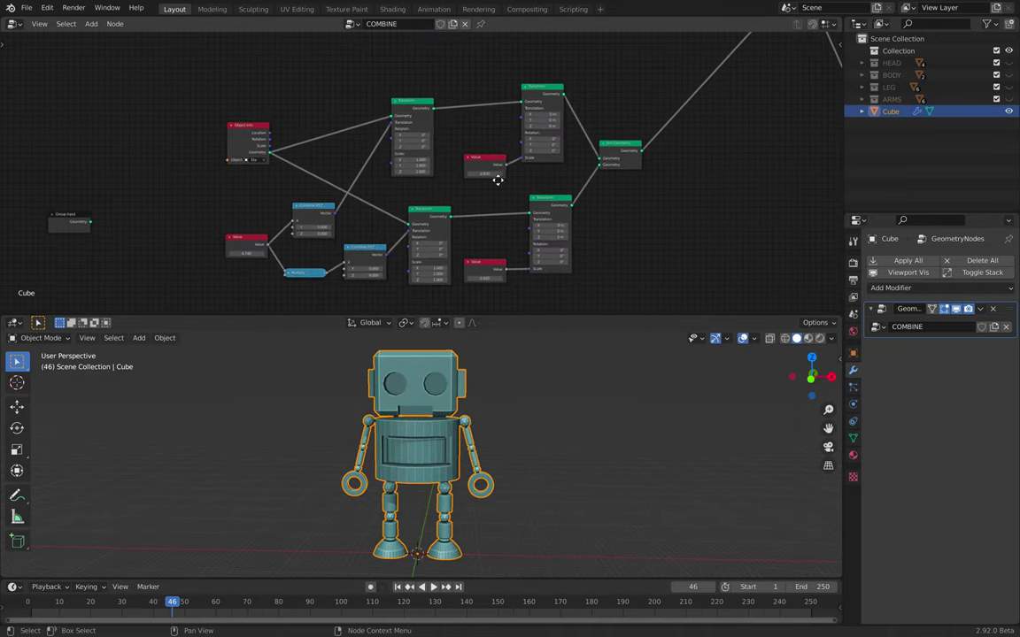
middle_click_drag(588, 144, 460, 118)
scroll(460, 118, "down", 1)
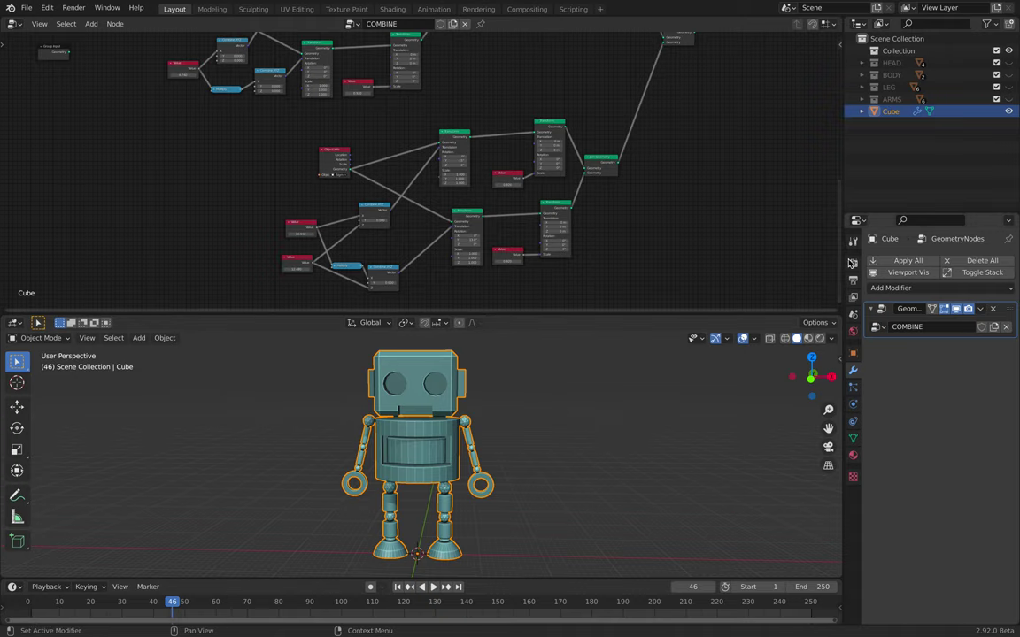
scroll(420, 176, "up", 1)
scroll(420, 175, "up", 2)
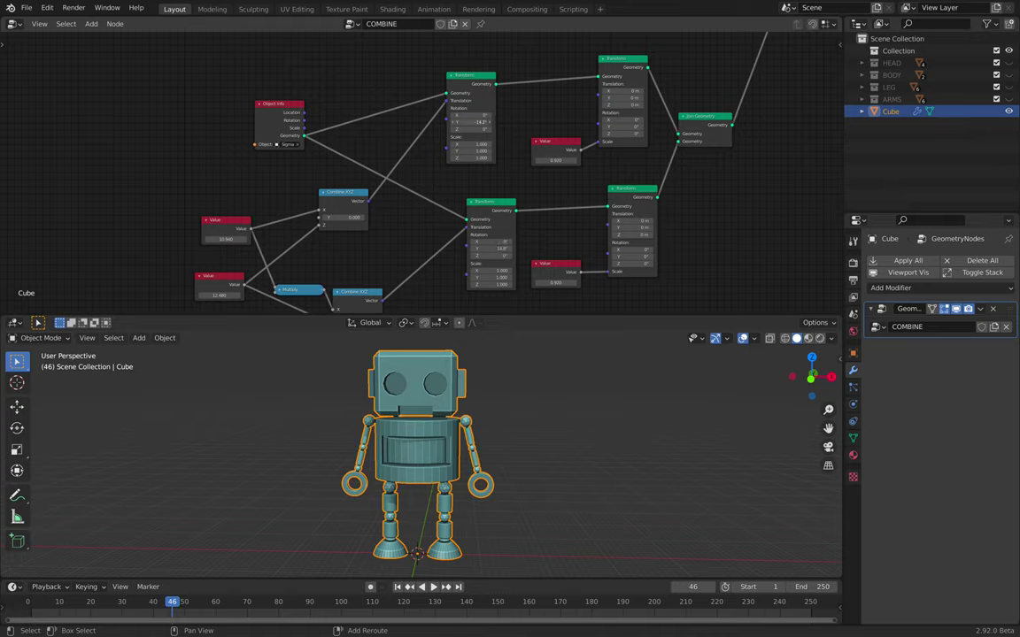
left_click(510, 394)
middle_click_drag(510, 390, 477, 394)
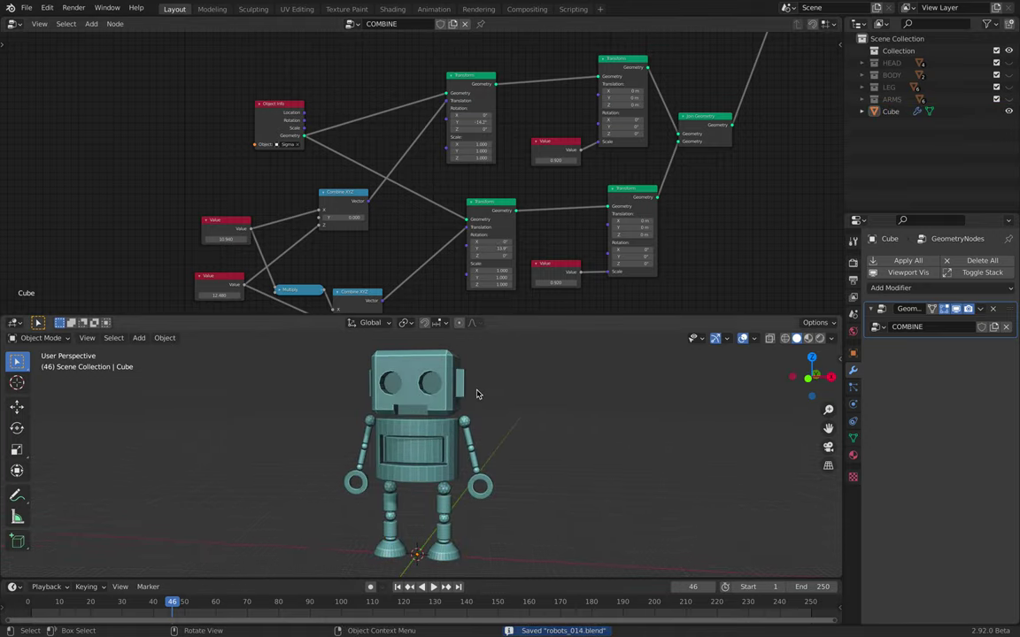
Step: Enlarge the outliner area and expand the HEAD, BODY, LEG and ARMS collections to list their parts
scroll(537, 194, "down", 3)
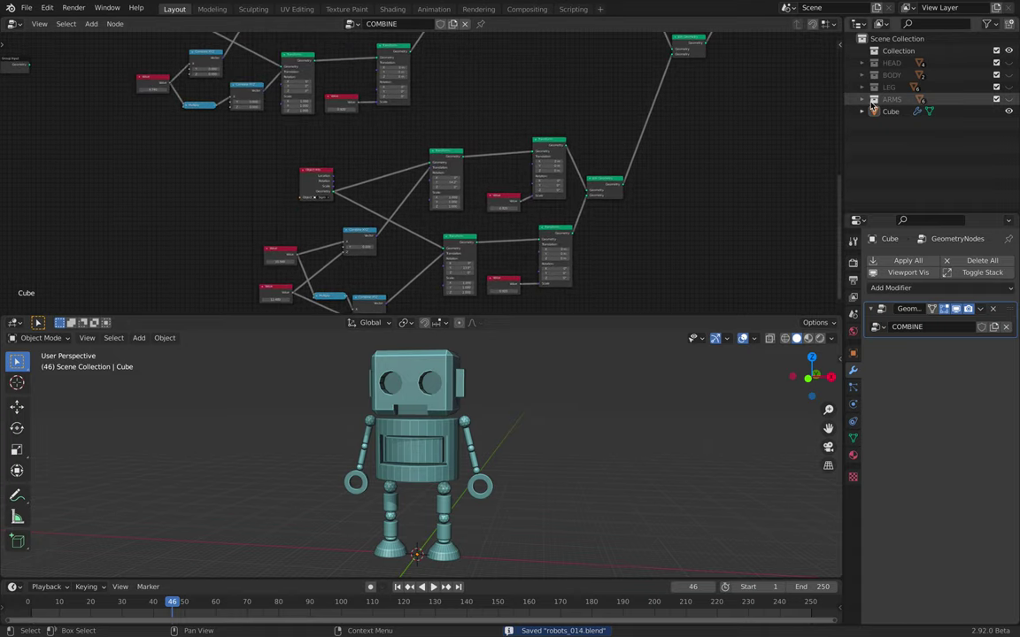
left_click_drag(883, 211, 880, 324)
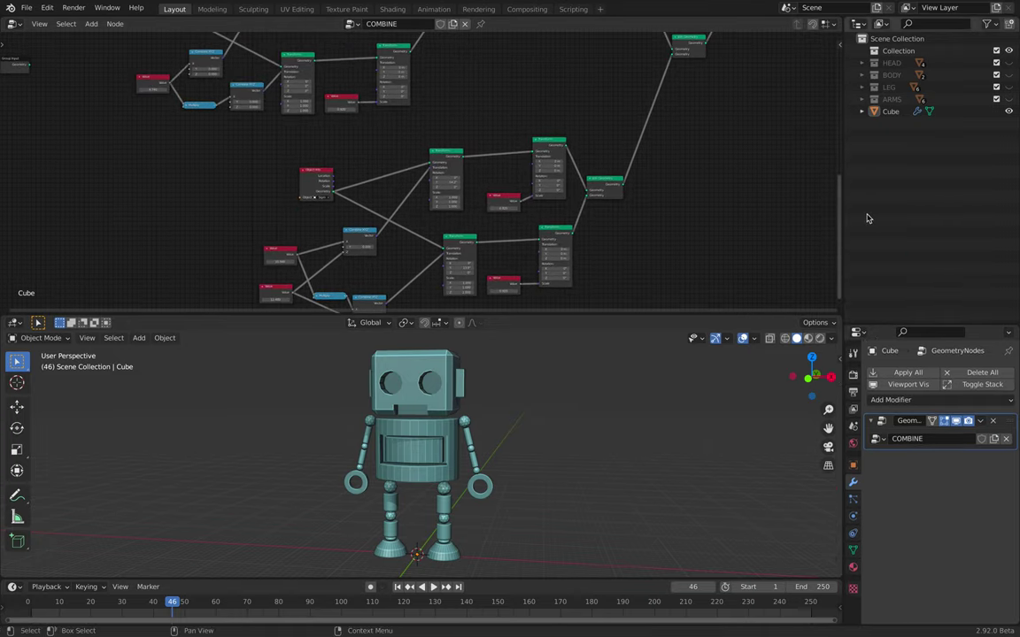
left_click(862, 99)
left_click(862, 87)
left_click(863, 75)
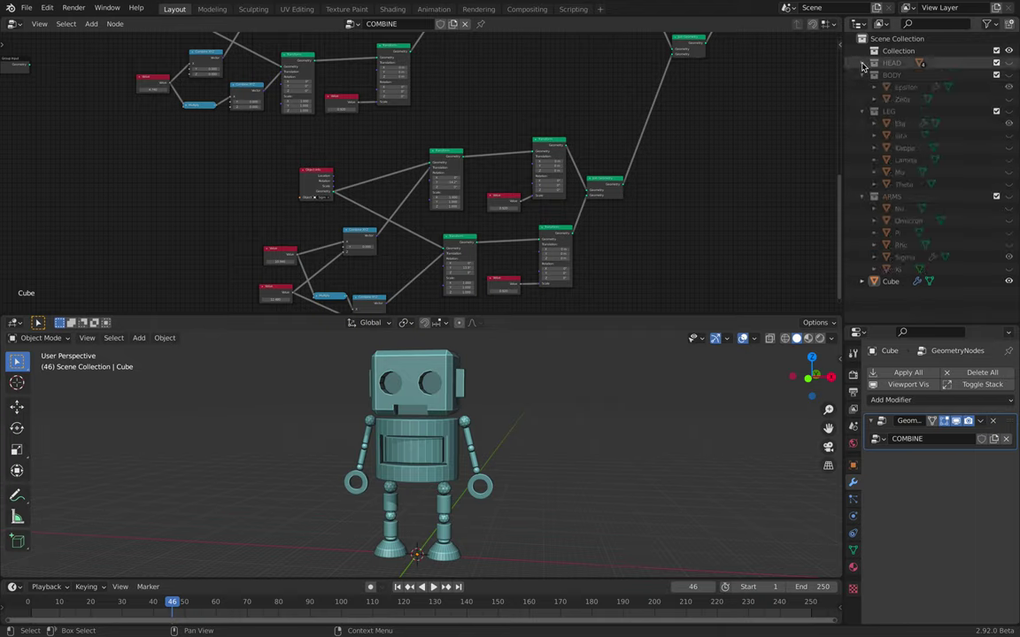
left_click(863, 62)
Step: Show the part collections beside the robot, select the Beta head, and hide all of them again except HEAD
scroll(938, 210, "up", 1)
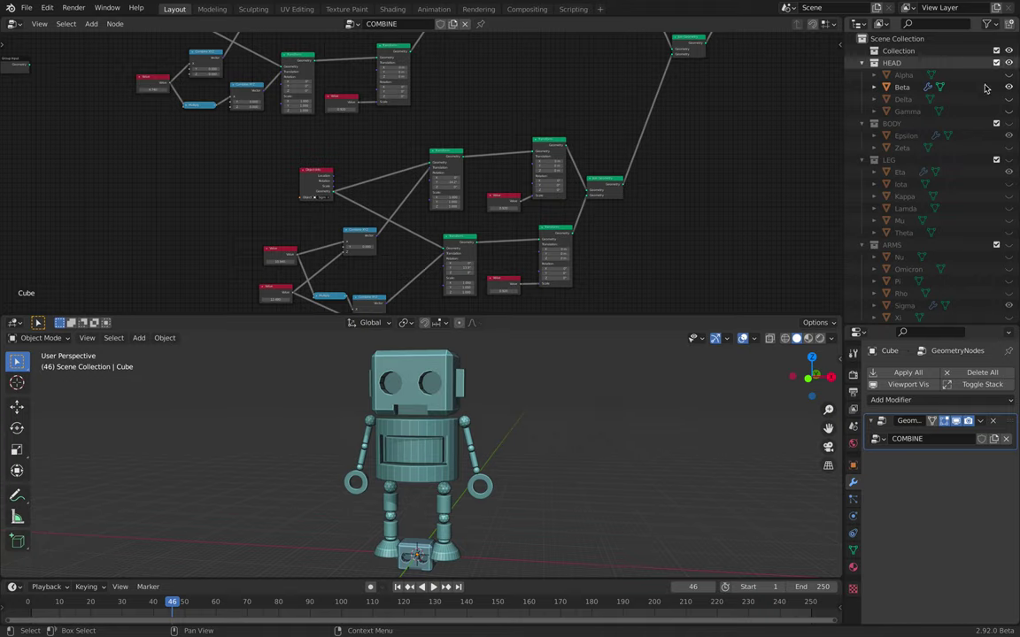
left_click(996, 123)
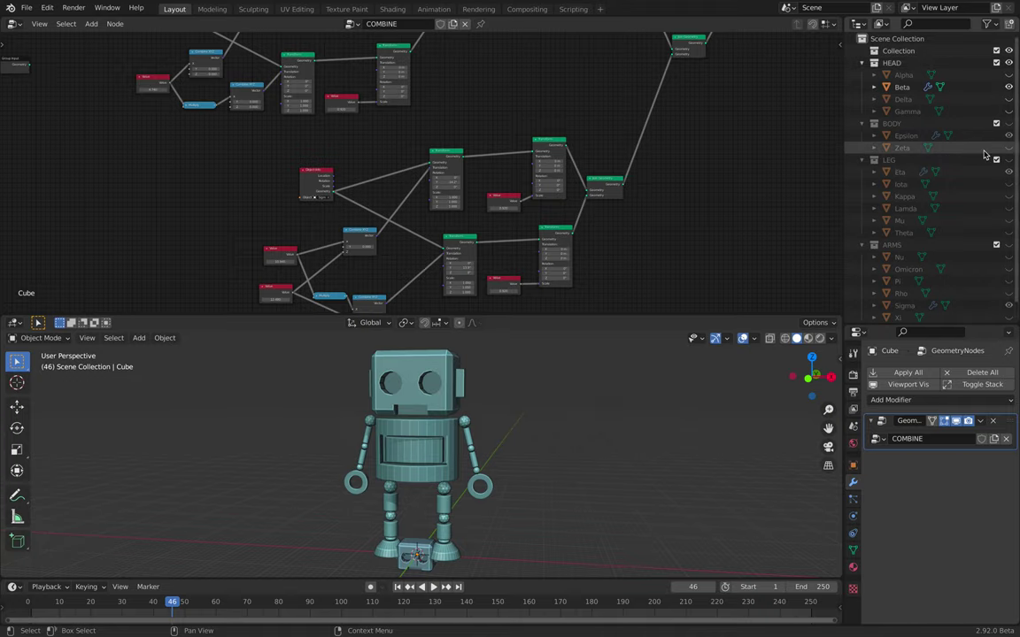
left_click(995, 245)
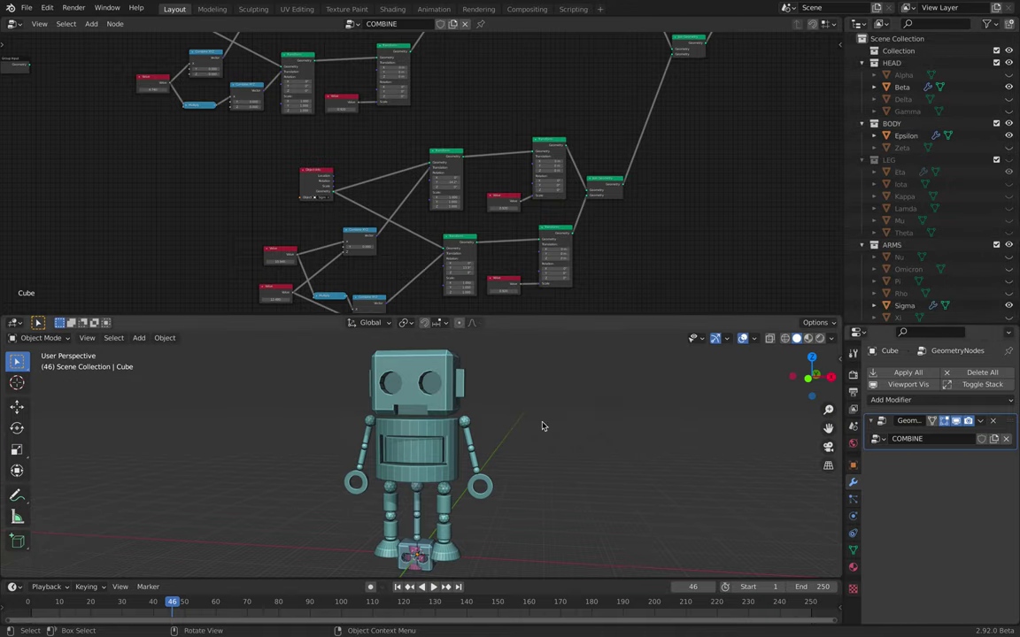
left_click(423, 556)
scroll(974, 257, "down", 1)
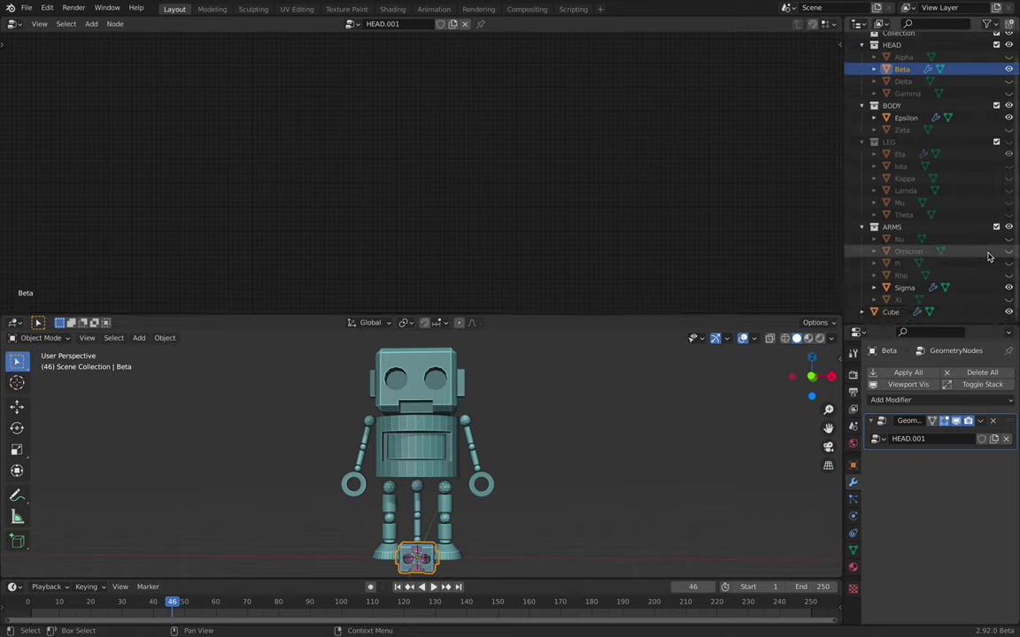
left_click(996, 141)
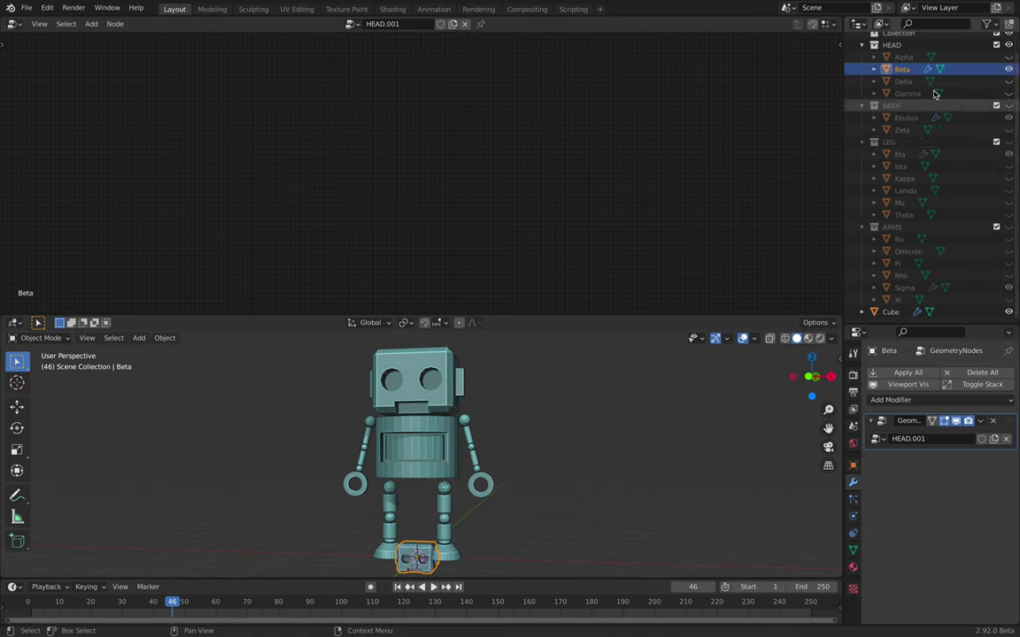
scroll(901, 89, "up", 1)
Step: Hide the assembled robot and select the Beta head object
left_click(469, 432)
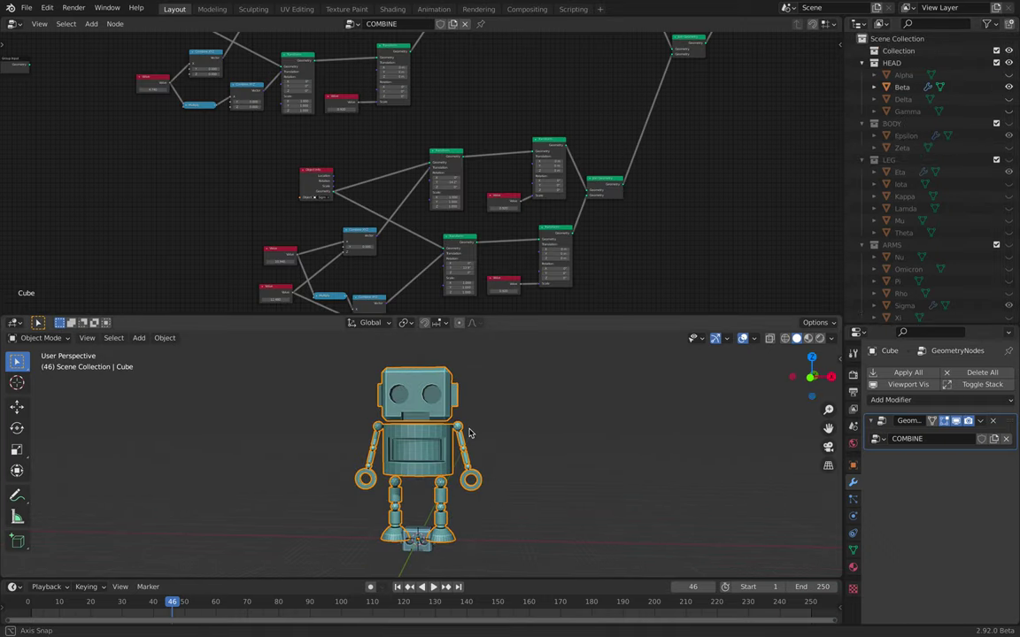
key("h")
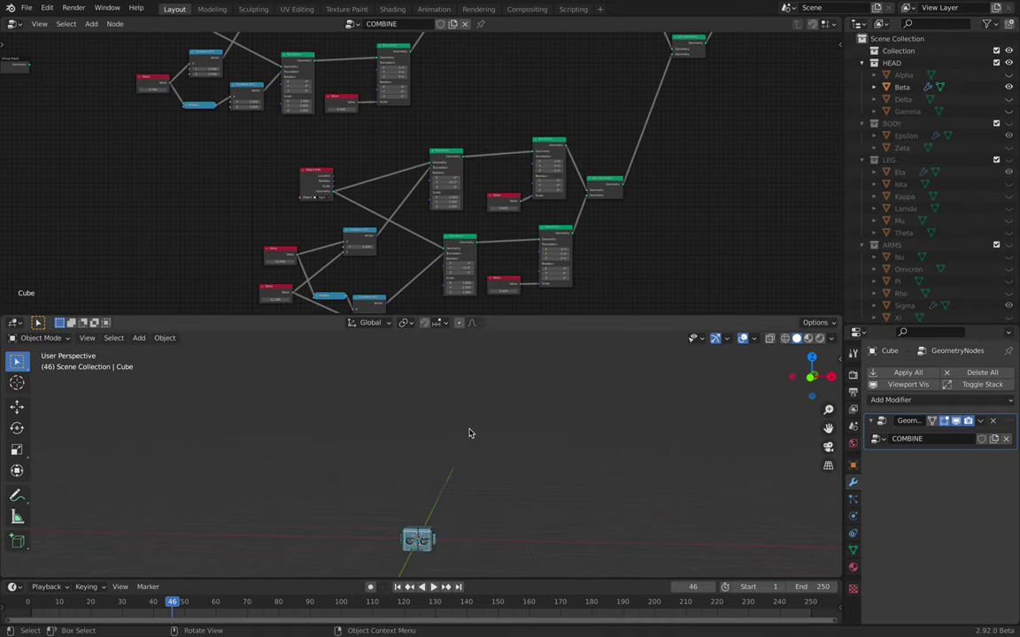
left_click(422, 546)
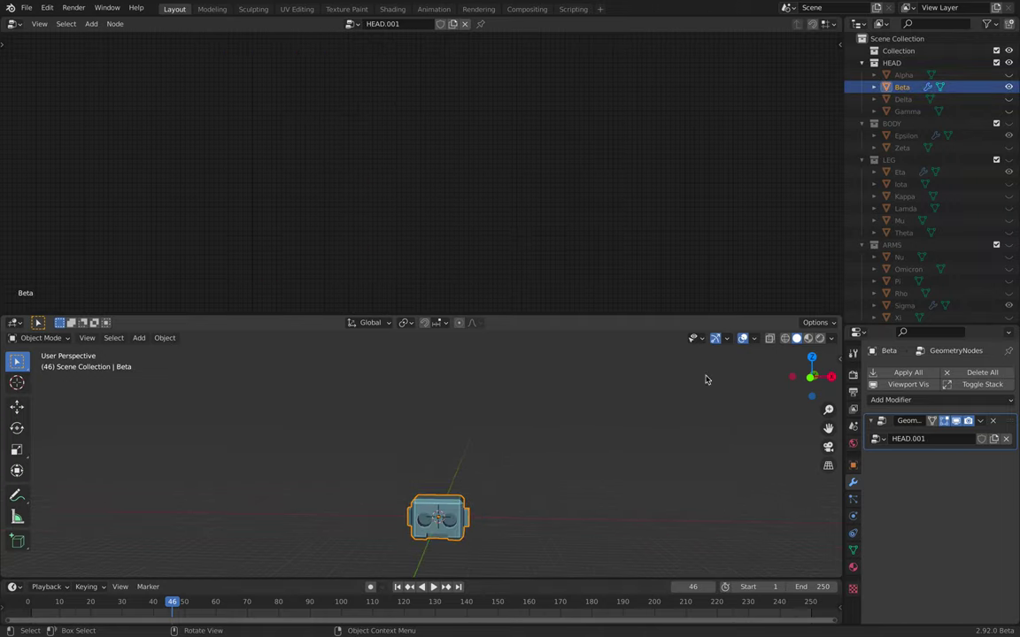
Step: Toggle the HEAD collection's visibility off and on, and examine the selected Beta head up close
left_click(862, 62)
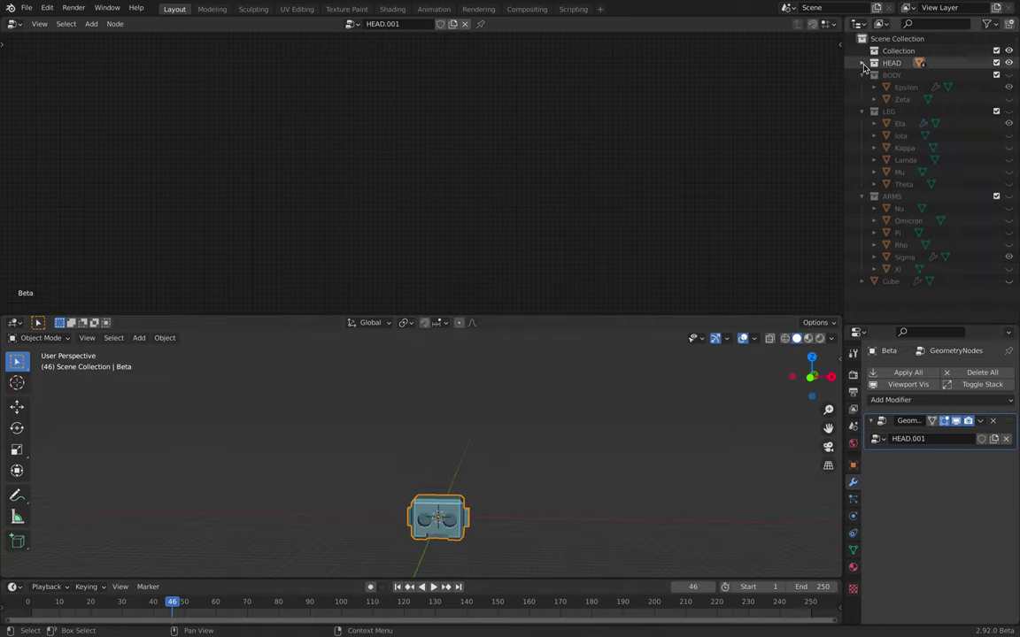
left_click(1008, 62)
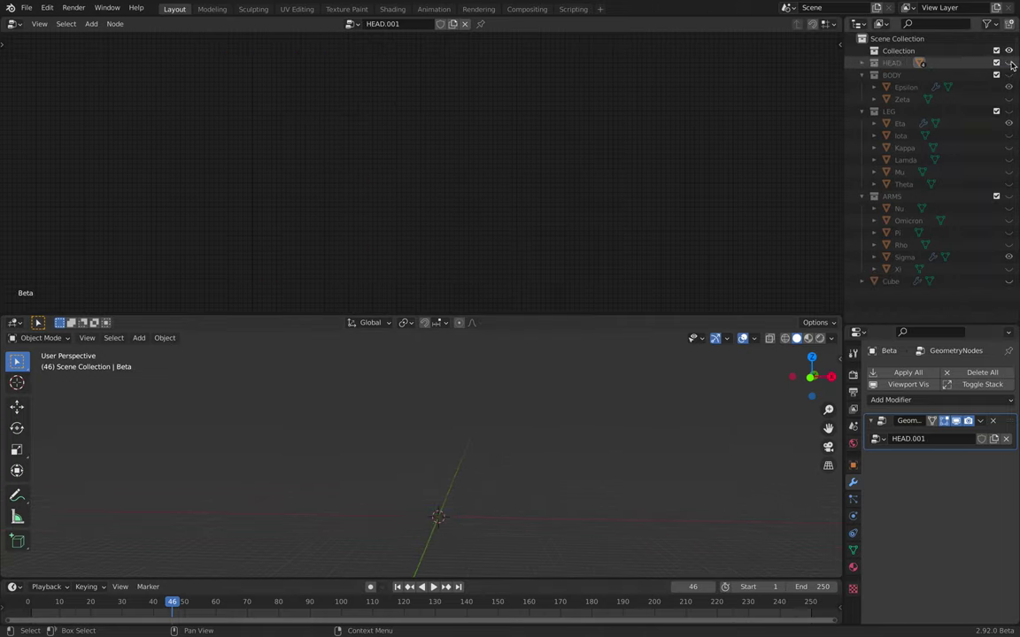
left_click(862, 63)
left_click(1009, 63)
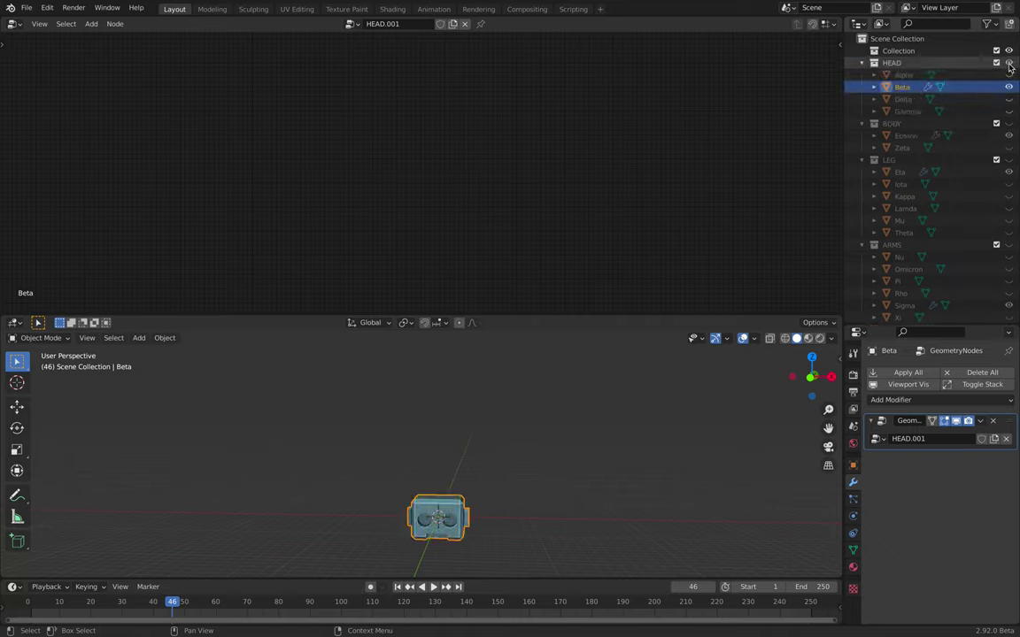
middle_click_drag(515, 468, 505, 471)
scroll(505, 470, "up", 3)
middle_click_drag(521, 510, 479, 404, "shift")
scroll(479, 405, "up", 2)
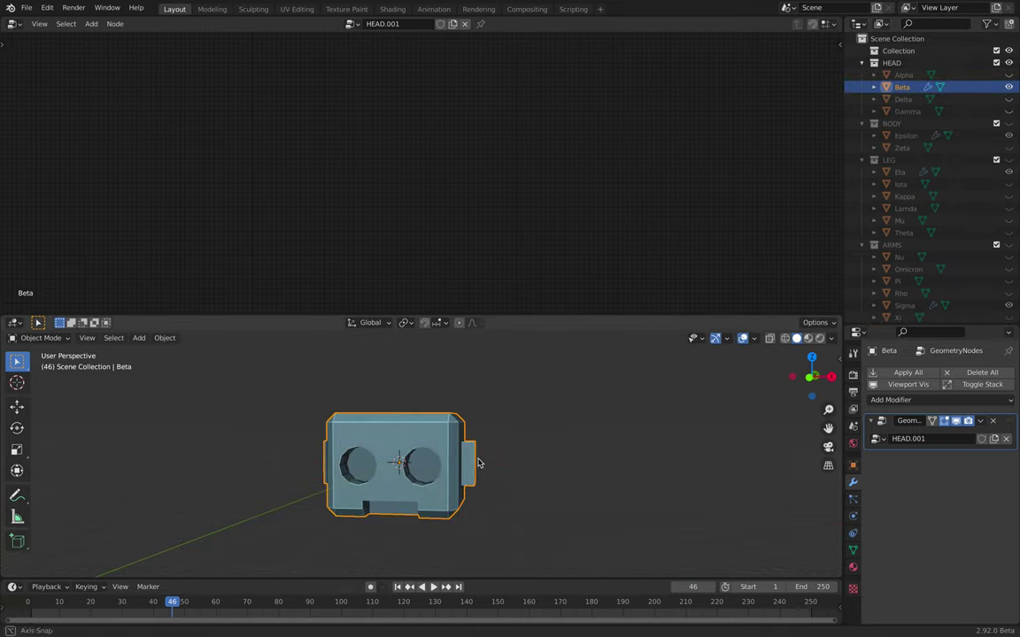
middle_click_drag(479, 463, 470, 471)
left_click(331, 408)
left_click(462, 463)
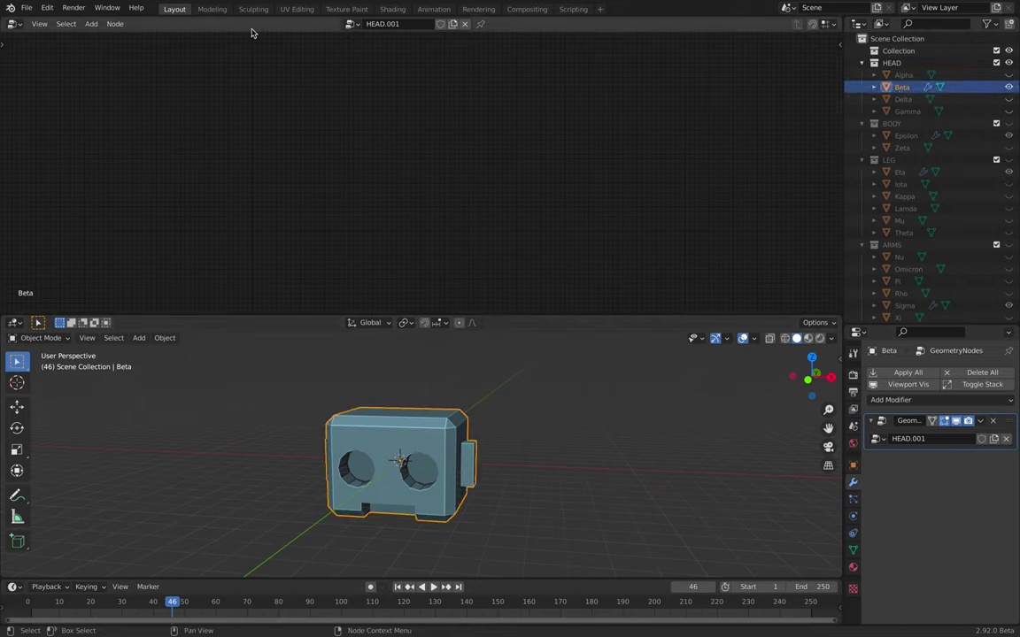
Step: Switch the node editor to Sverchok nodes, open the HEAD tree and make the editor area taller
left_click(18, 27)
left_click(51, 90)
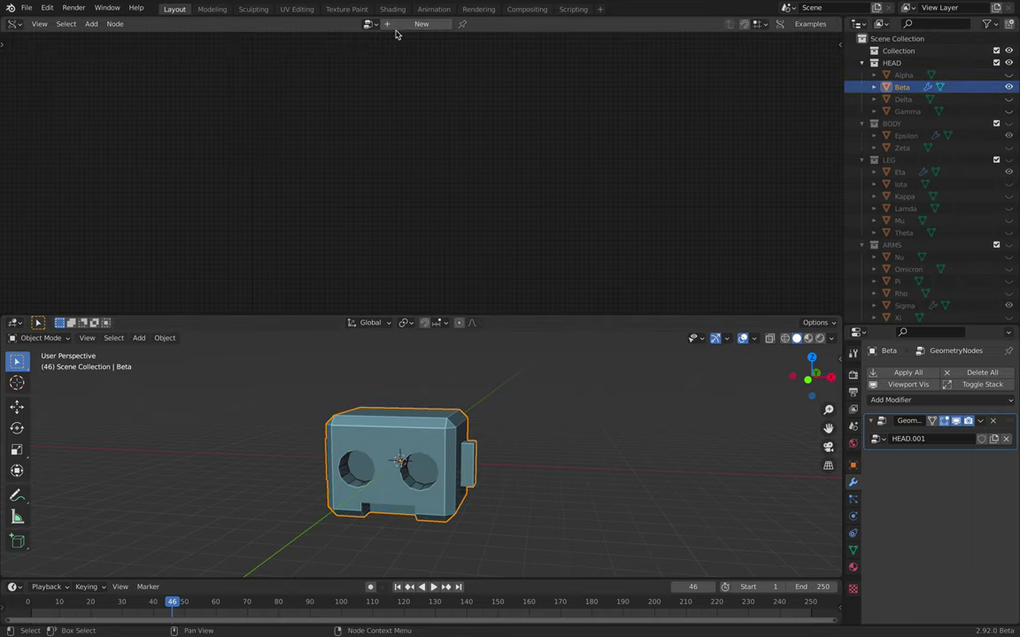
left_click(368, 24)
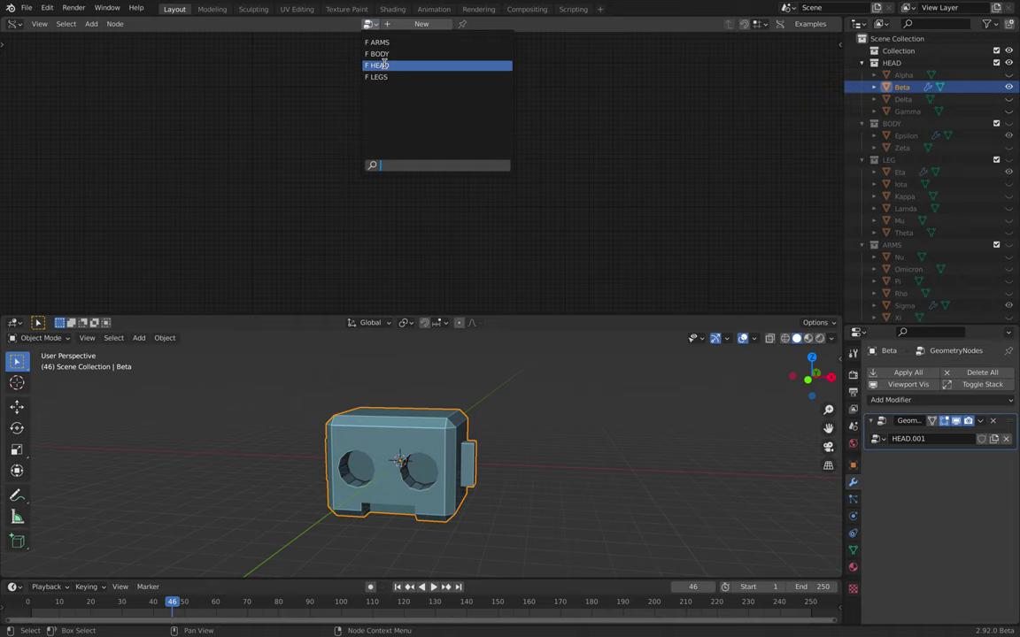
left_click(377, 65)
left_click_drag(577, 315, 577, 357)
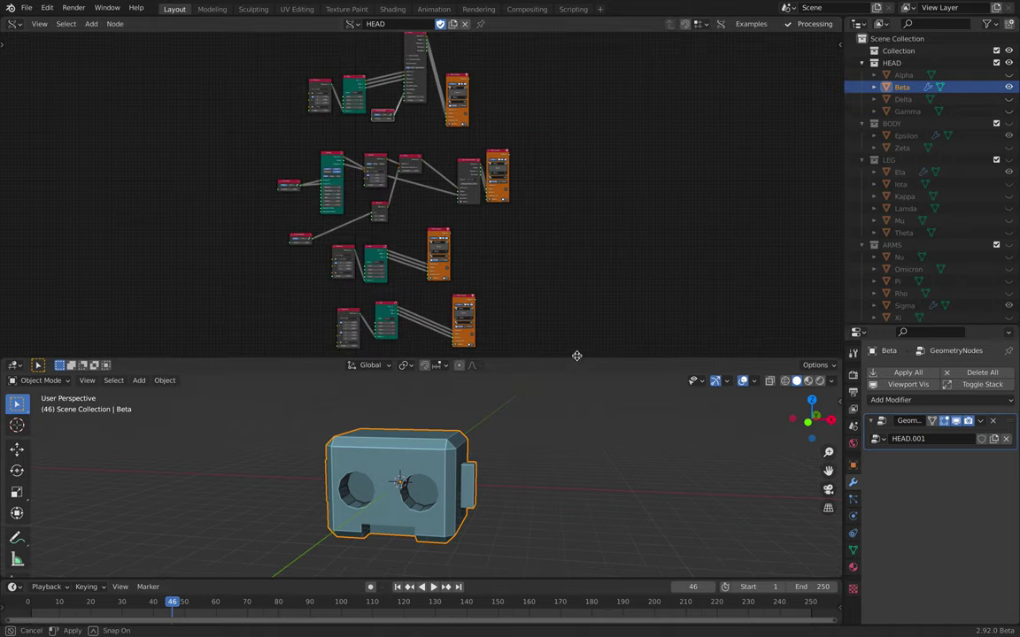
scroll(380, 266, "down", 1)
middle_click_drag(376, 266, 393, 299)
scroll(403, 175, "up", 5)
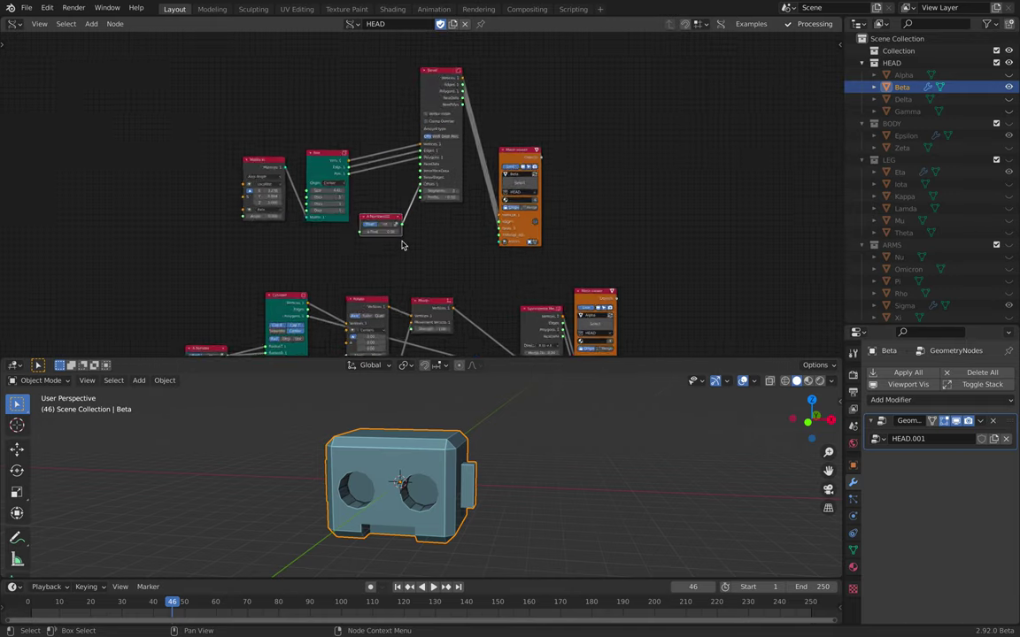
middle_click_drag(449, 422, 410, 440)
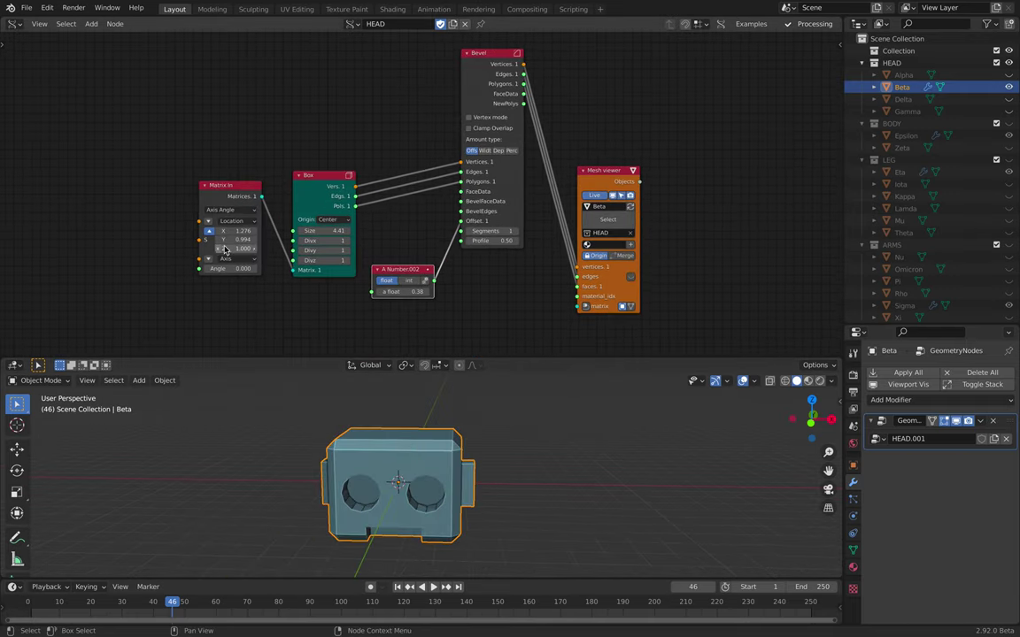
Step: Try a Matrix In X scale of 1.312 and two Bevel segments on the head box, and restore one segment
left_click_drag(236, 231, 242, 231)
middle_click_drag(386, 237, 361, 205)
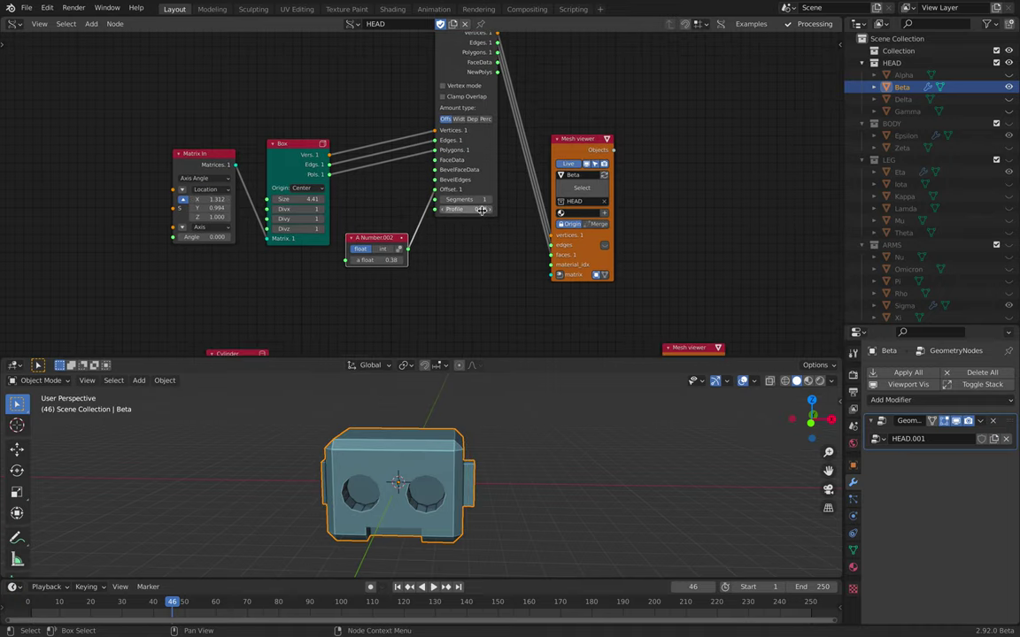
left_click(489, 200)
middle_click_drag(484, 437, 452, 420)
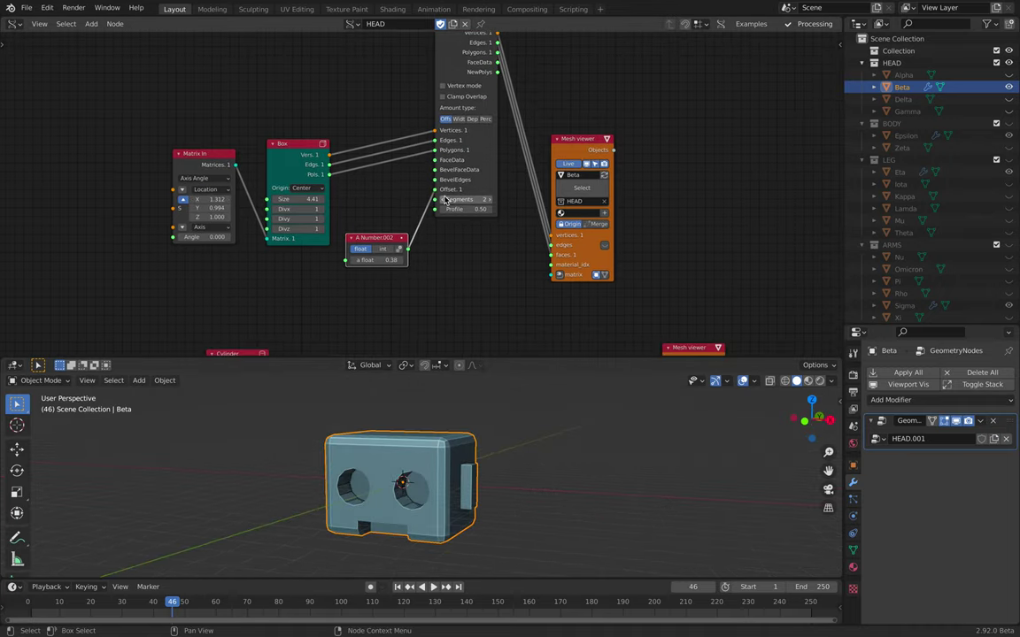
left_click(445, 200)
Step: Rearrange the Box and A Number nodes feeding the head's Bevel node and set the Box size to 4.39
left_click_drag(299, 147, 297, 124)
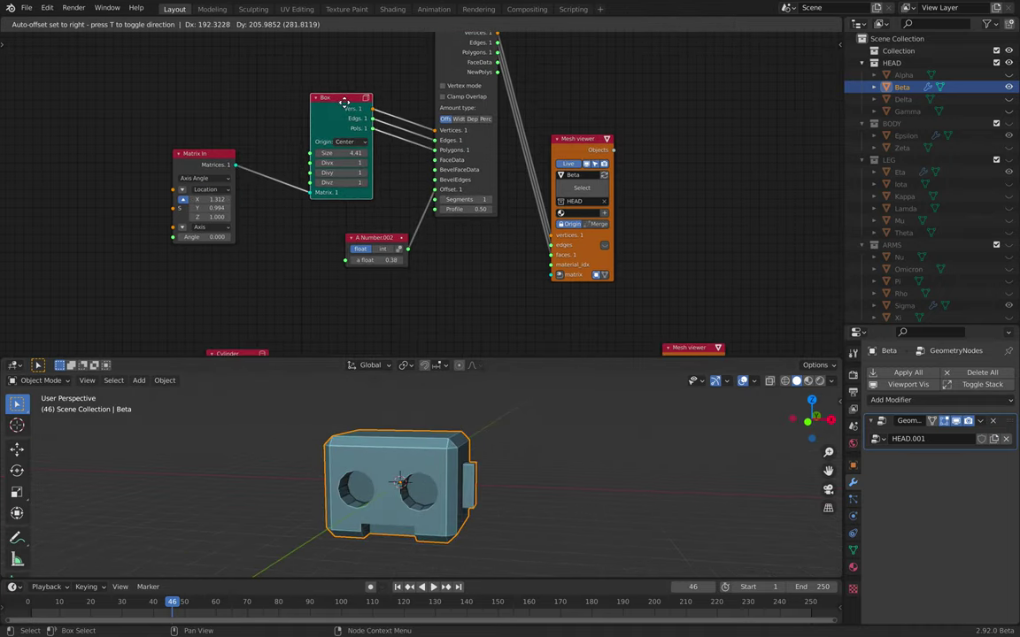
left_click_drag(343, 100, 345, 103)
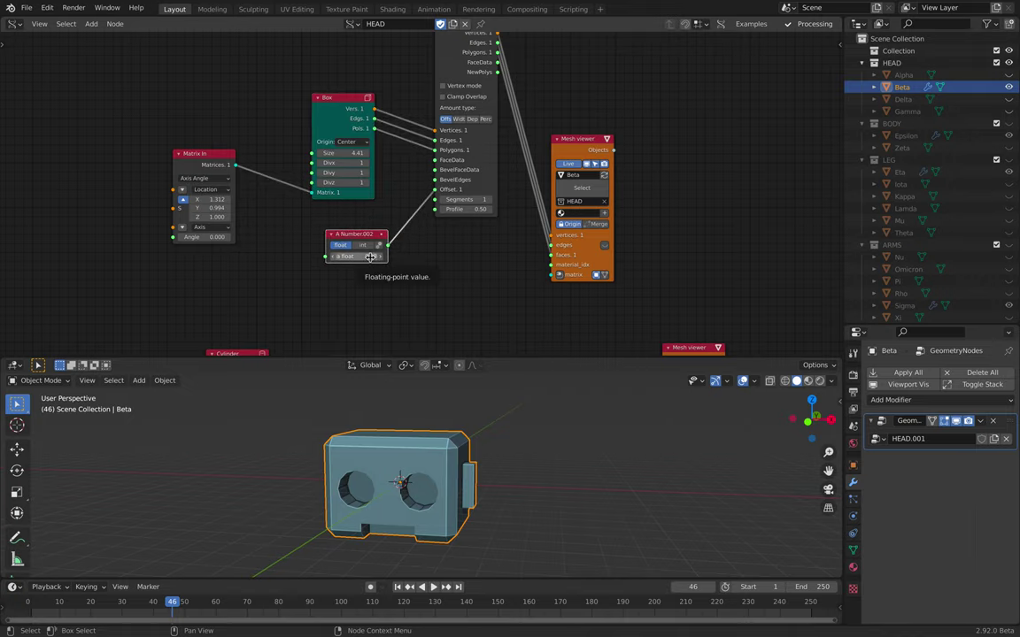
middle_click_drag(379, 157, 384, 182)
mouse_move(356, 179)
left_mouse_down()
mouse_move(367, 179)
mouse_move(356, 178)
left_mouse_up()
middle_click_drag(281, 188, 313, 162)
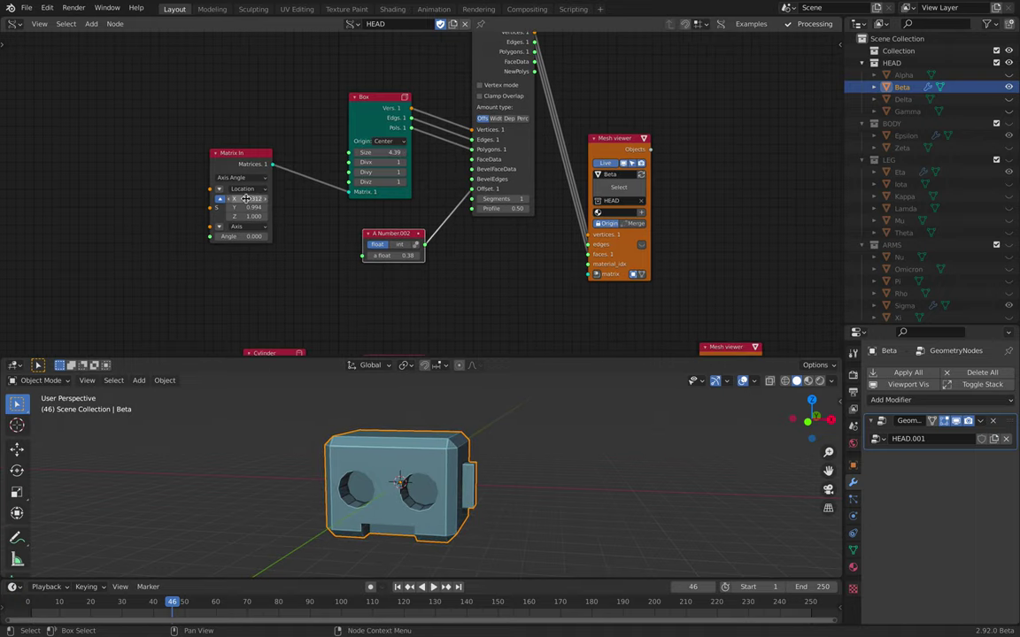
Step: Set the head box's Matrix In scale to X 1.324 and Y 1.096
left_click_drag(246, 199, 242, 200)
middle_click_drag(385, 441, 456, 440)
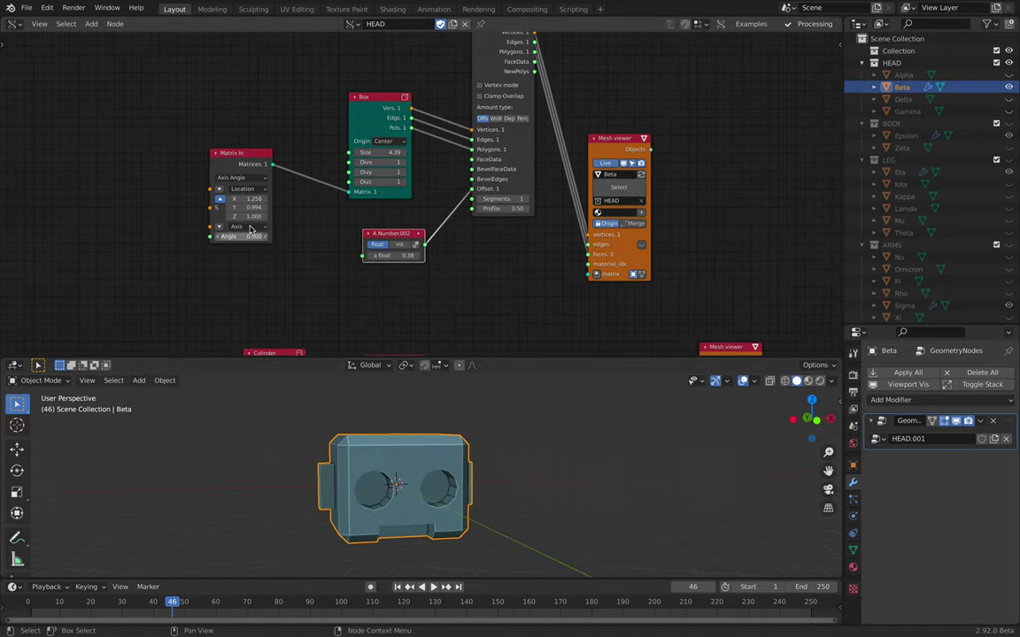
left_click_drag(248, 207, 256, 207)
middle_click_drag(462, 469, 423, 465)
left_click_drag(248, 199, 249, 196)
Step: Split the node editor into two side-by-side areas and set the second to geometry nodes to show the HEAD.001 tree
middle_click_drag(412, 223, 387, 169)
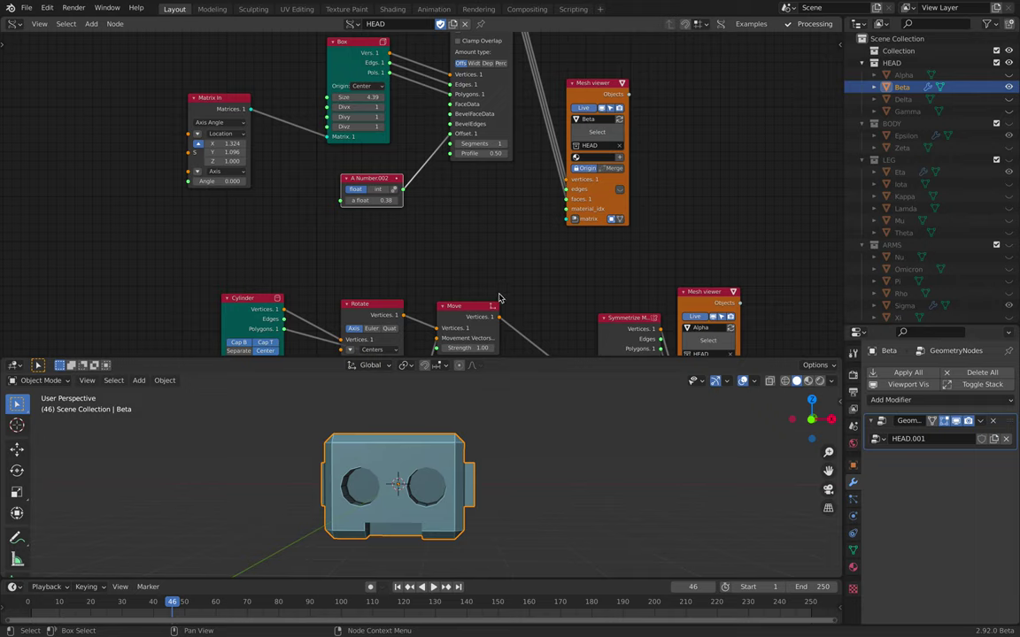
scroll(479, 291, "down", 2)
middle_click_drag(478, 460, 452, 470)
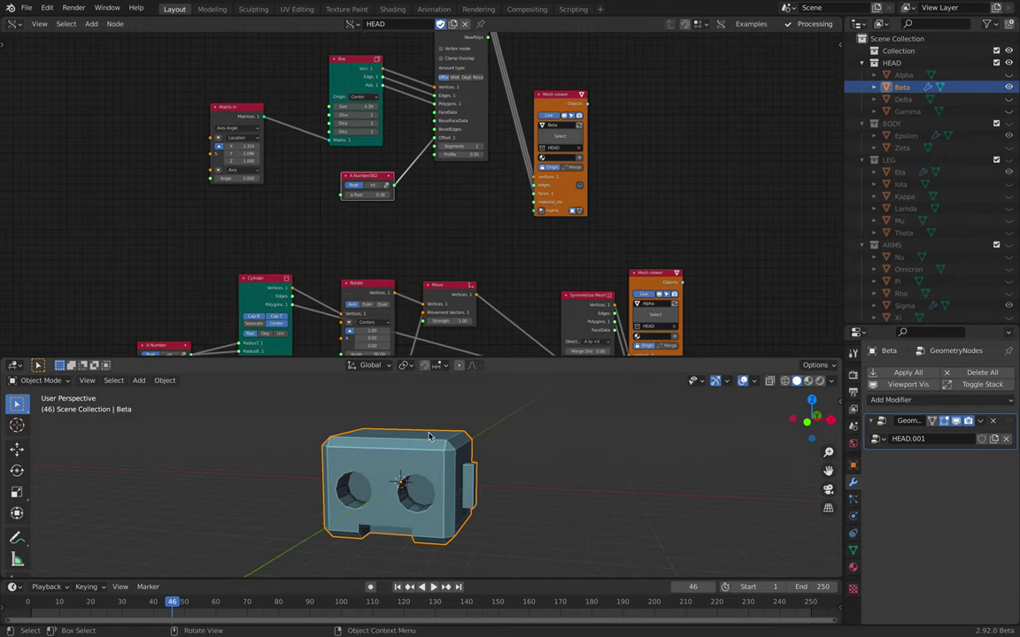
scroll(490, 264, "down", 5)
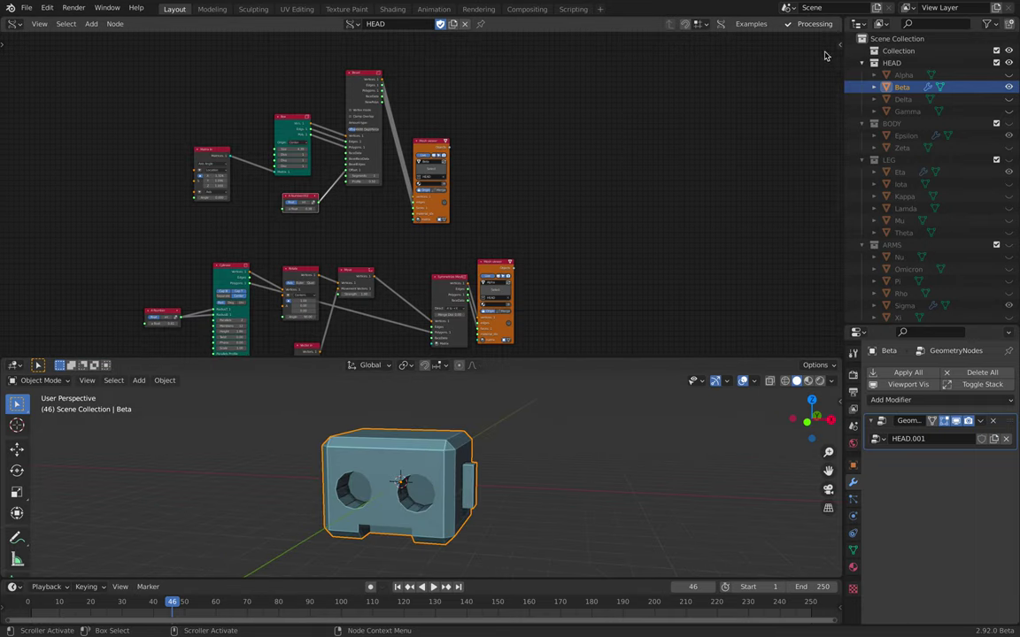
left_click_drag(839, 19, 542, 64)
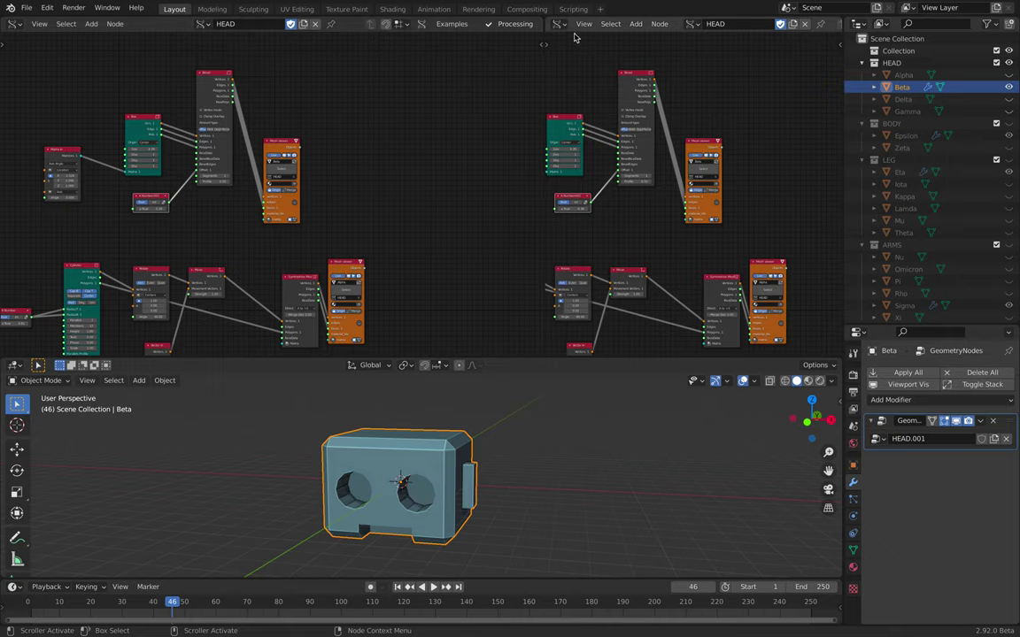
left_click(559, 23)
left_click(588, 123)
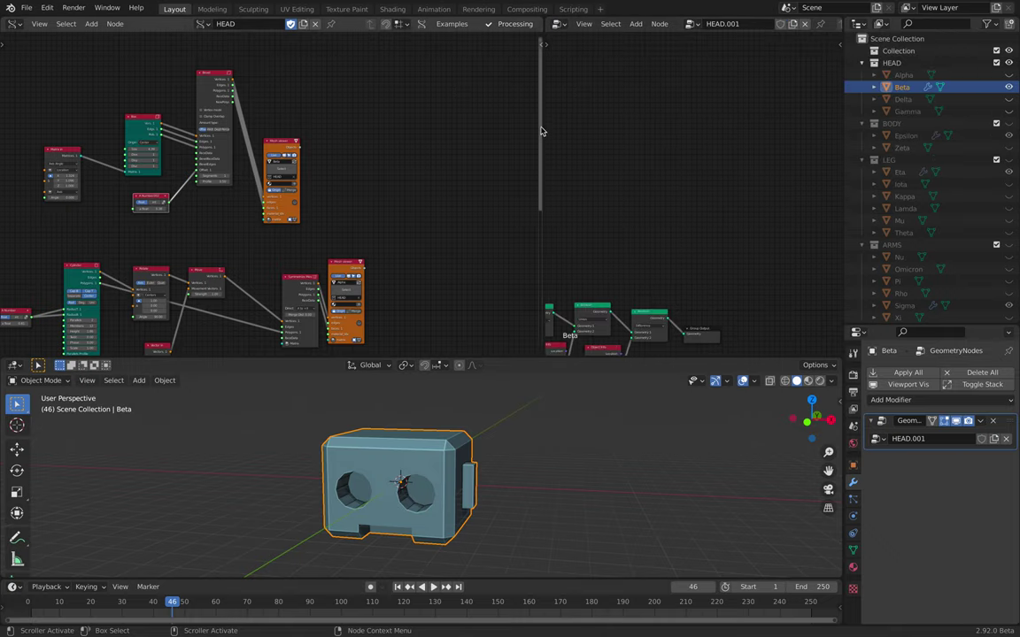
left_click_drag(540, 126, 414, 155)
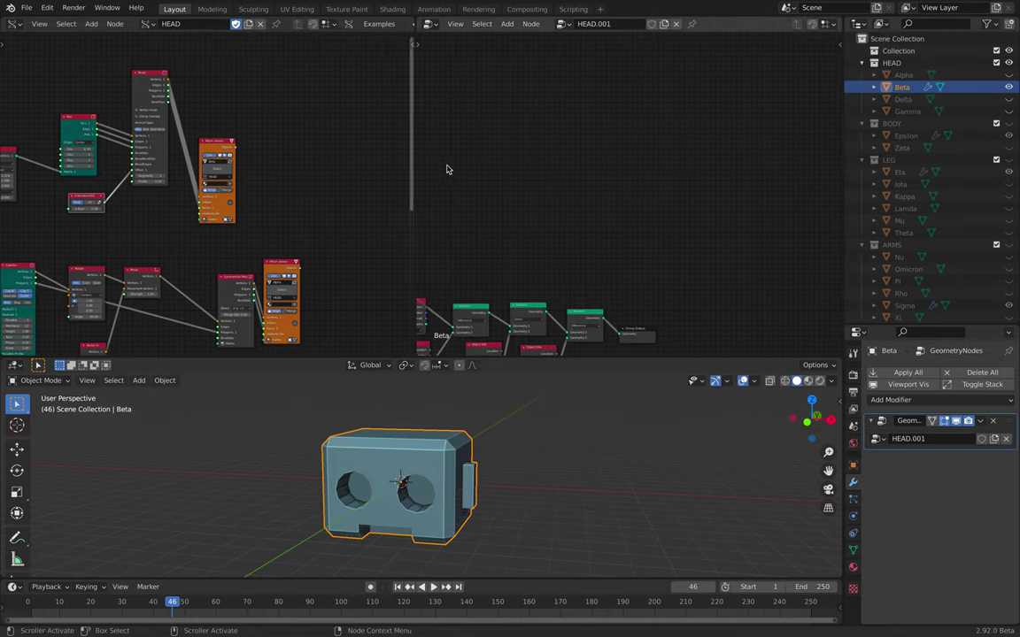
Step: Spread out the Group Input node and the Beta and Alpha Object Info nodes in the HEAD.001 tree
key("Home")
scroll(539, 133, "up", 3)
middle_click_drag(503, 97, 555, 101)
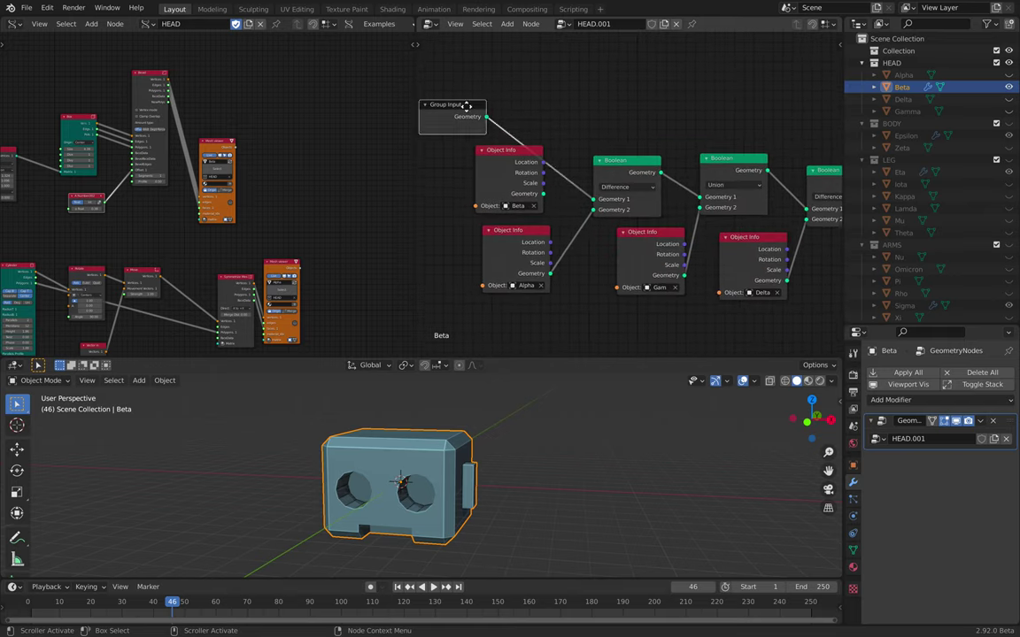
left_click_drag(467, 106, 512, 69)
left_click_drag(509, 155, 493, 152)
left_click_drag(514, 232, 501, 237)
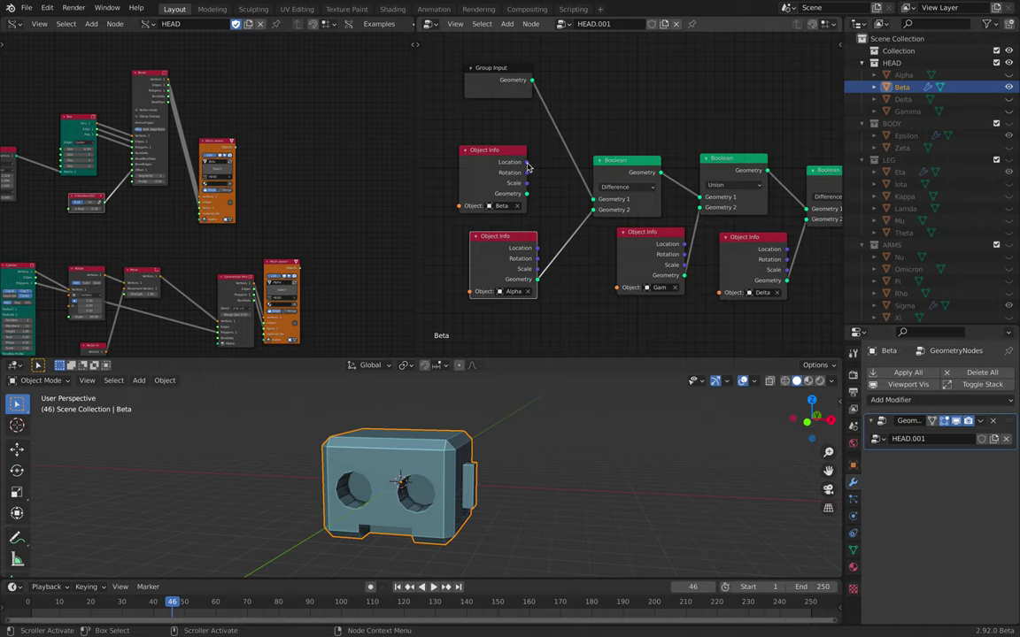
Step: Delete the unconnected Beta Object Info node from the HEAD.001 tree and save the file
left_click_drag(510, 157, 511, 147)
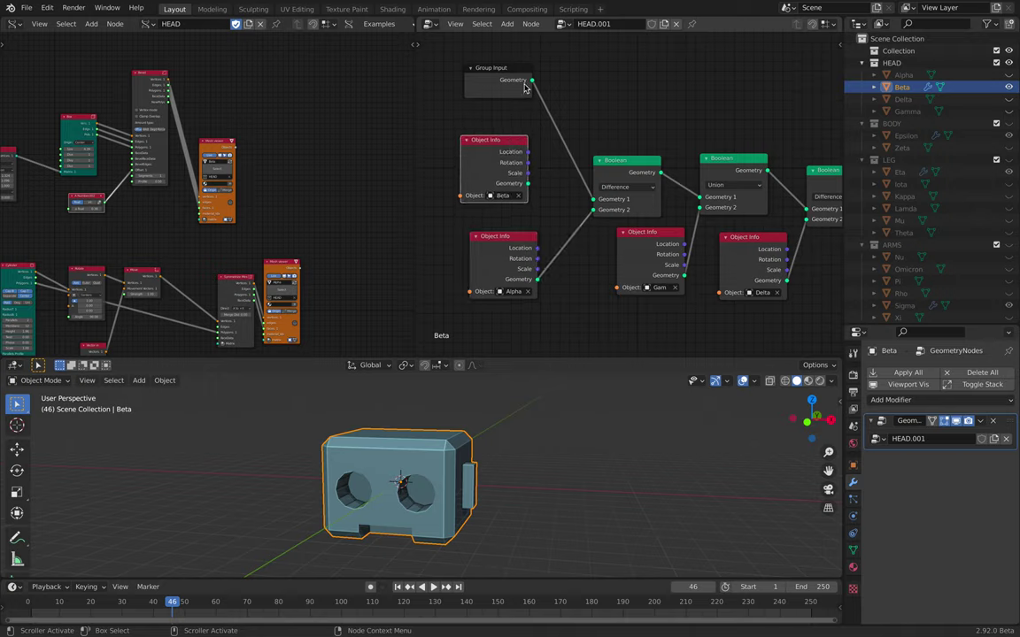
left_click_drag(524, 87, 523, 95)
left_click(502, 143)
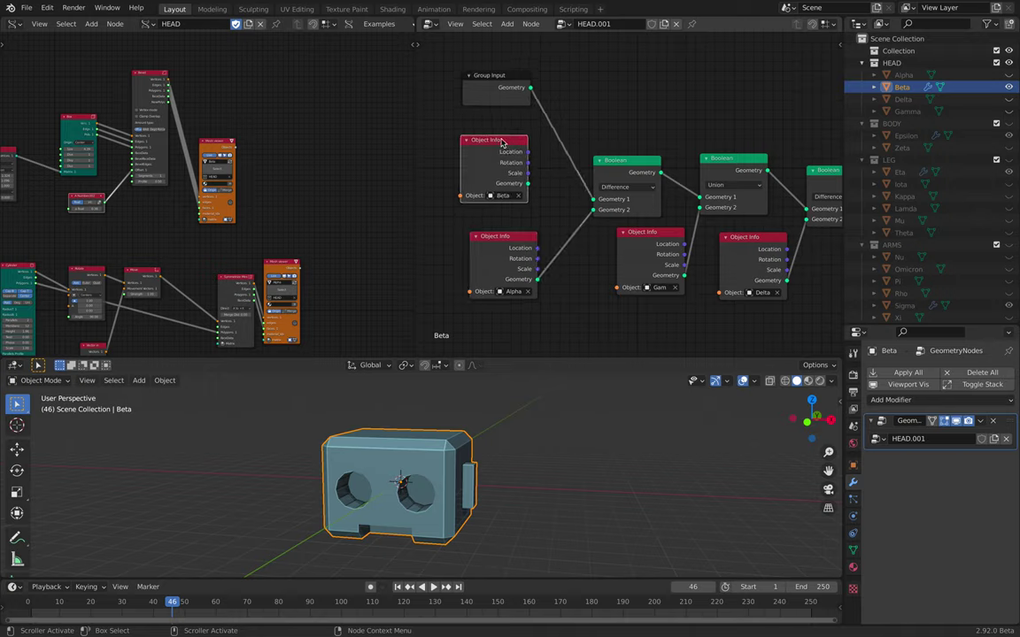
key("x")
middle_click_drag(597, 125, 593, 116)
key("ctrl+s")
Step: Tidy the HEAD.001 tree by moving the first Difference Boolean and the Alpha Object Info node closer to Group Input, and save
left_click_drag(617, 152, 610, 129)
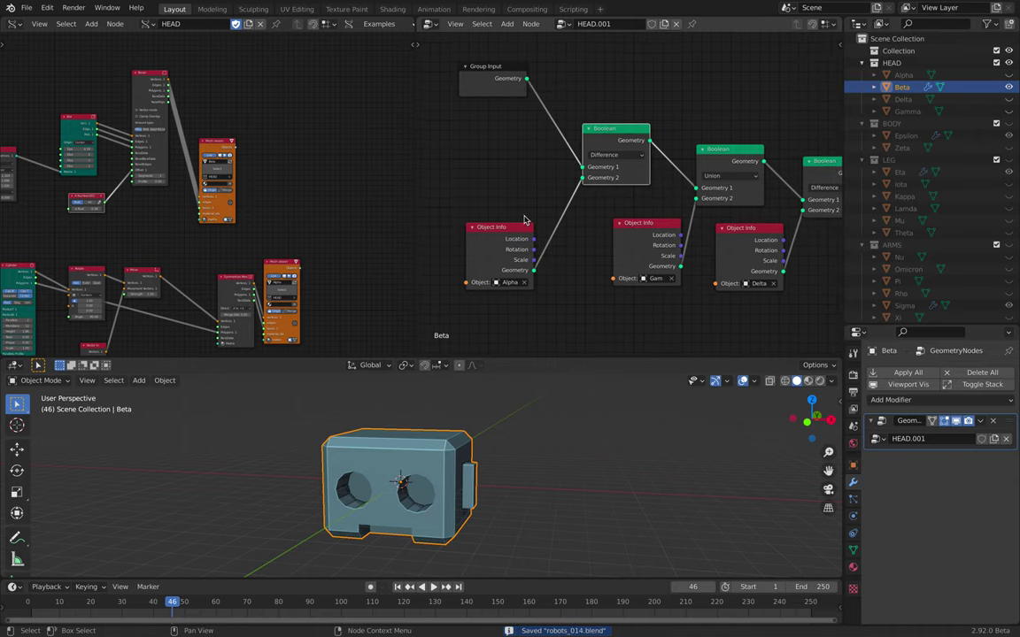
left_click_drag(511, 231, 518, 183)
middle_click_drag(617, 147, 600, 139)
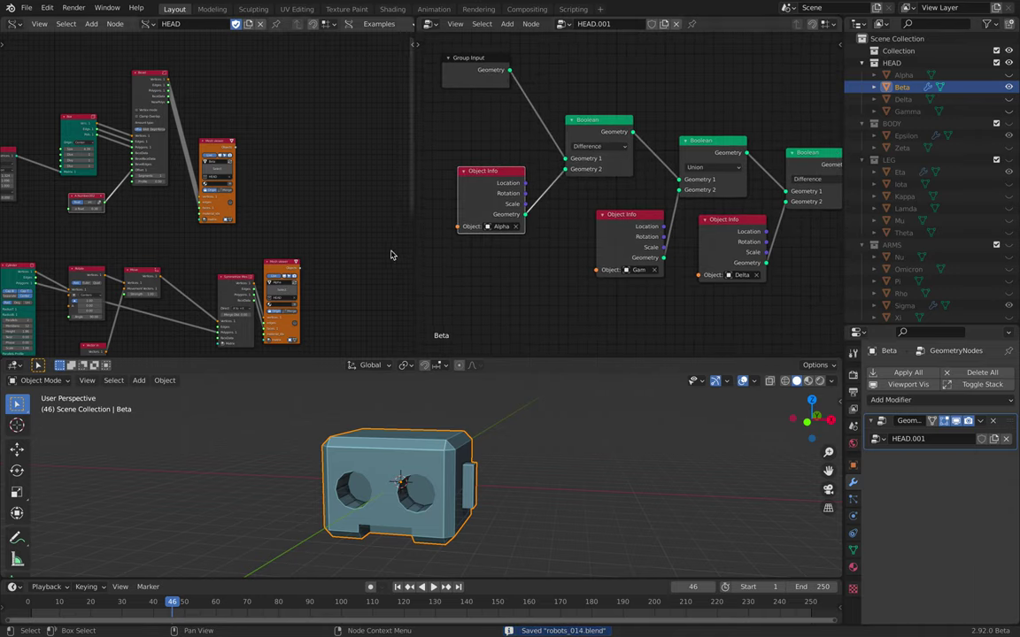
middle_click_drag(610, 196, 535, 175)
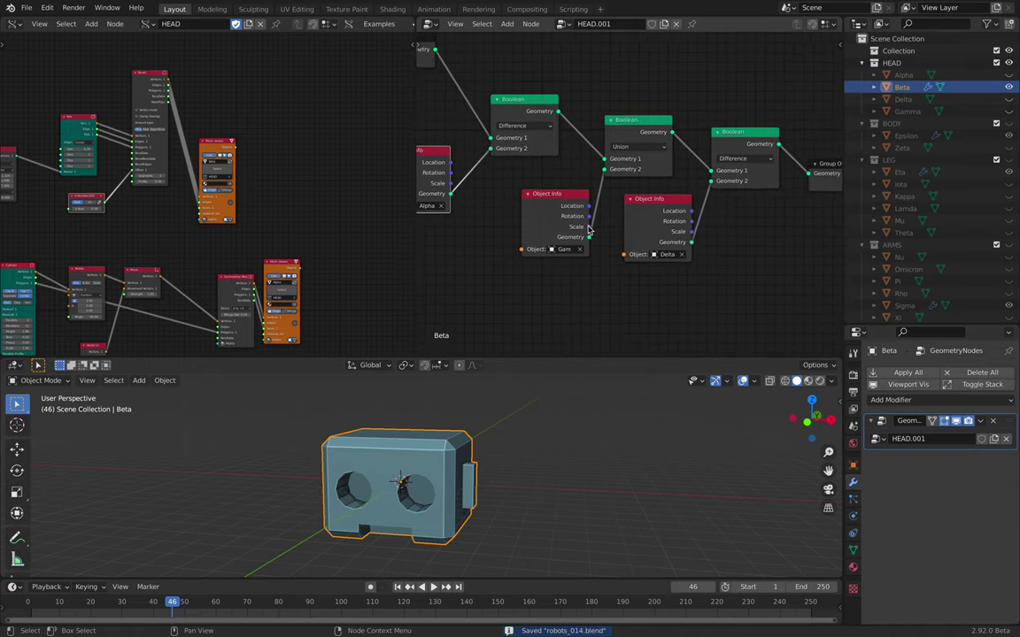
scroll(708, 246, "down", 4)
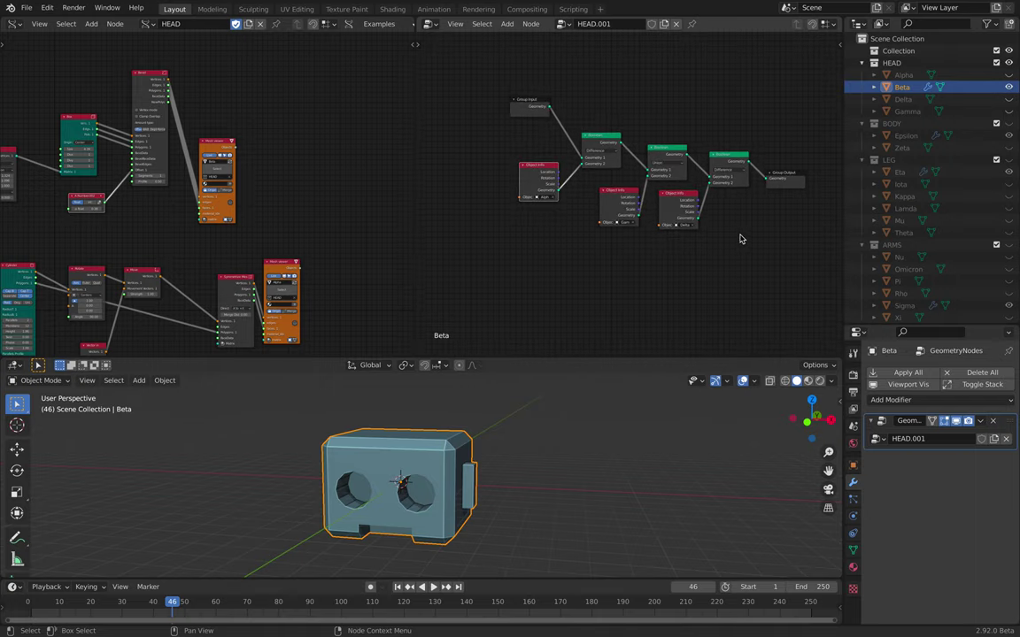
middle_click_drag(533, 397, 562, 398)
key("ctrl+s")
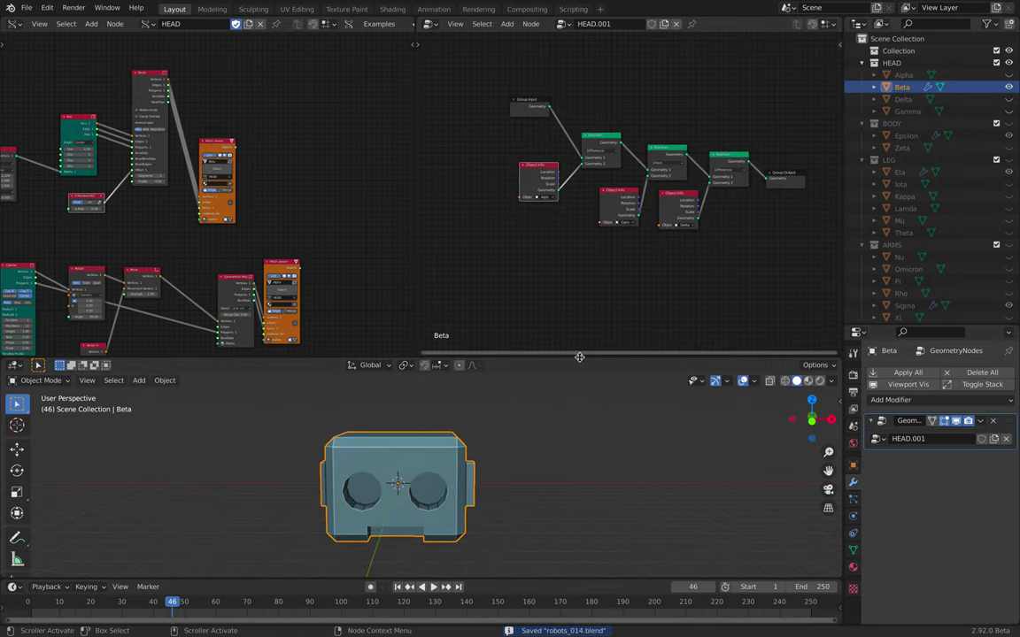
Step: Make the 3D viewport taller and widen the HEAD Sverchok node editor beside the geometry nodes editor
left_click_drag(577, 358, 577, 318)
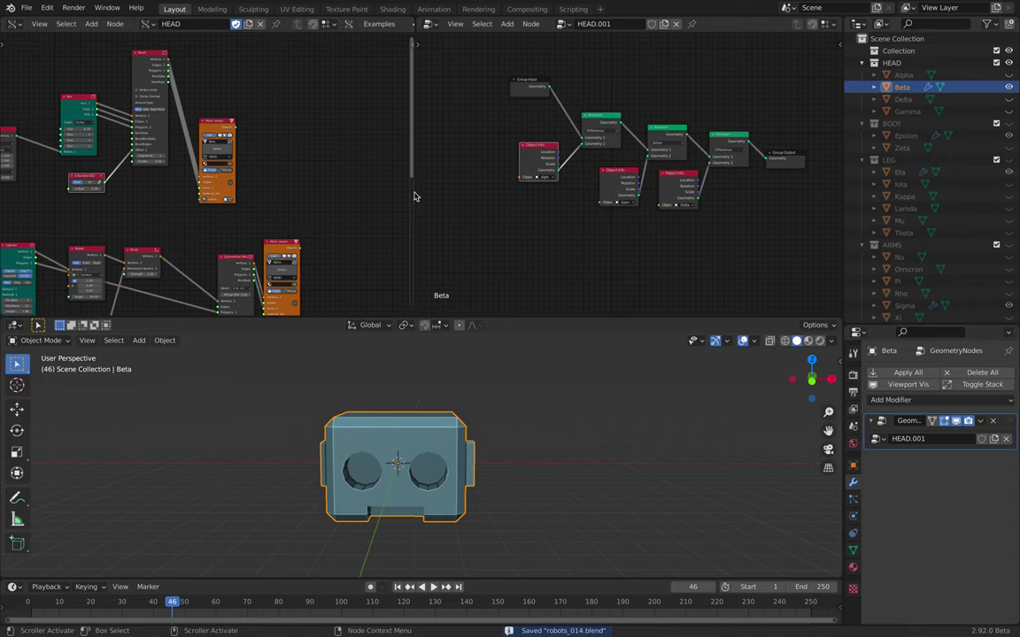
left_click_drag(415, 191, 575, 186)
scroll(354, 182, "up", 4)
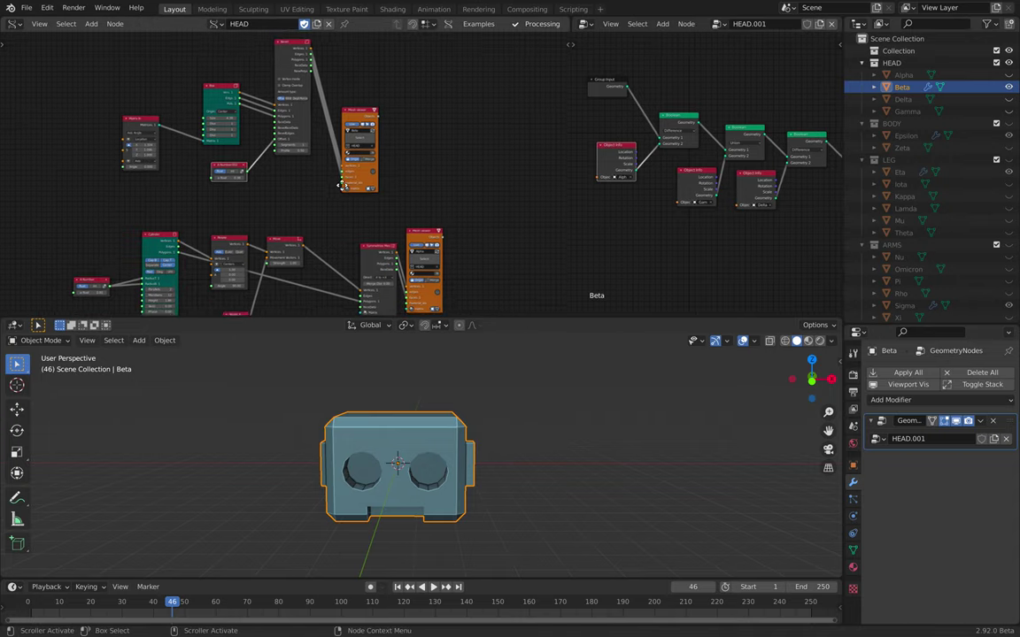
Step: Set the A Number node feeding the eye Cylinder's radii to 0.62
middle_click_drag(327, 268, 344, 162)
middle_click_drag(472, 378, 441, 406)
middle_click_drag(235, 175, 326, 147)
scroll(166, 177, "up", 1)
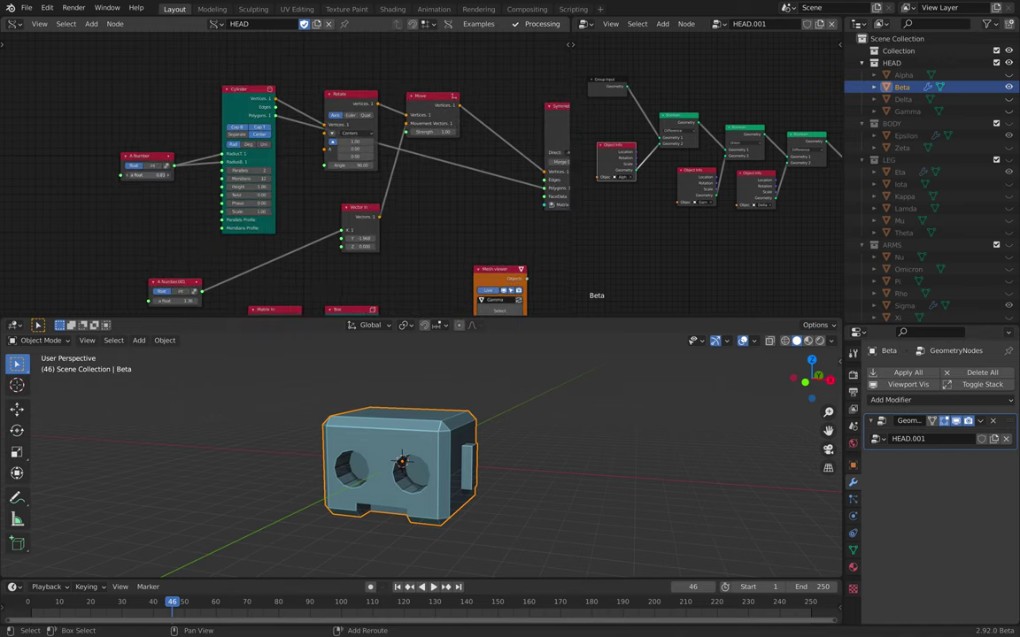
left_click_drag(151, 175, 115, 174)
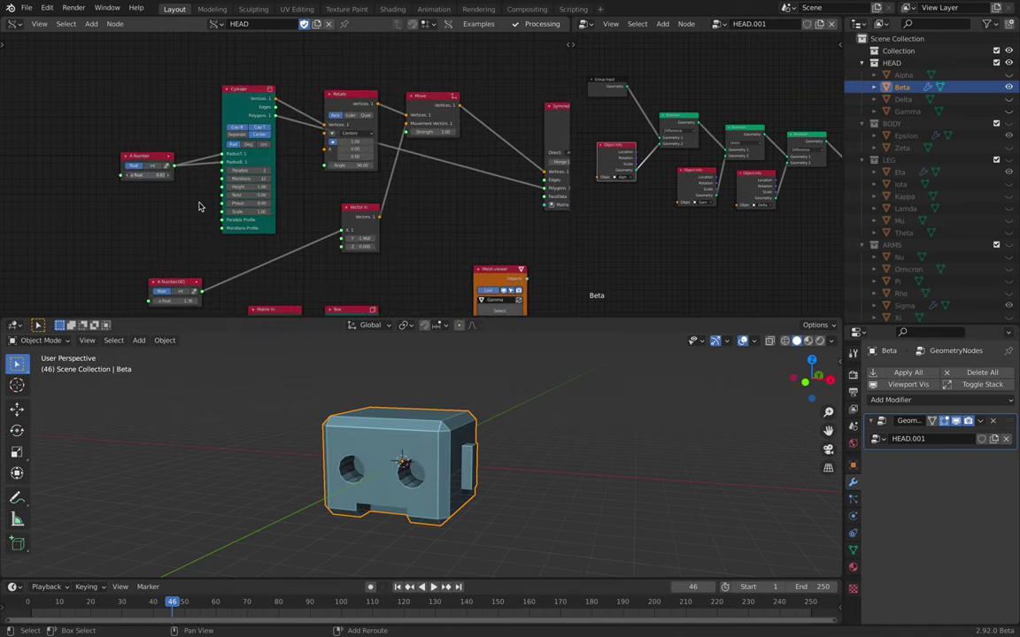
Step: Set the A Number.001 node driving the eyes' X offset to 1.60 and save the file
middle_click_drag(208, 313, 202, 228)
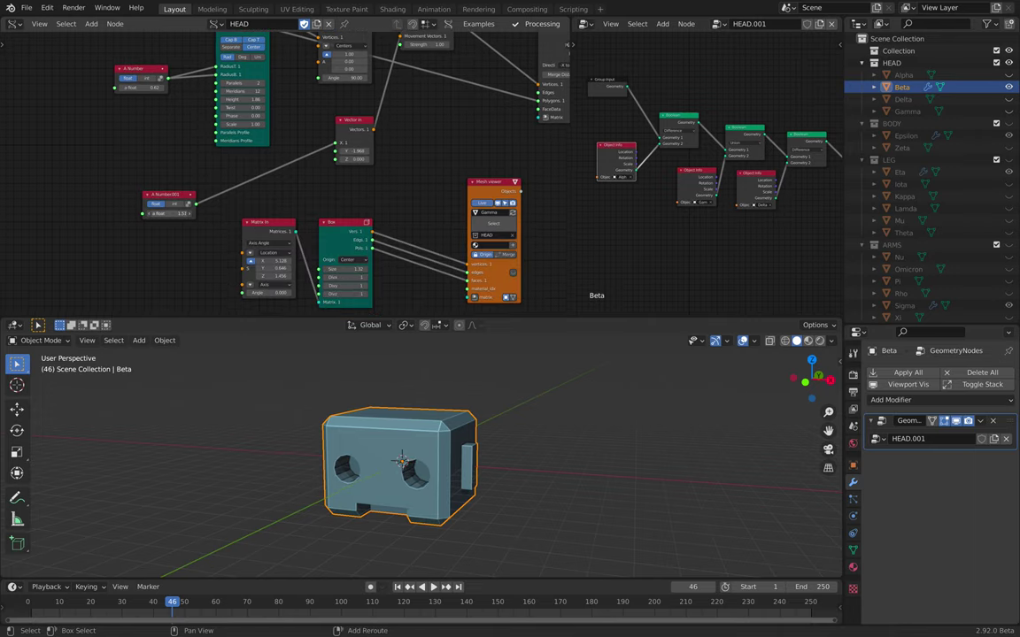
mouse_move(168, 213)
left_mouse_down()
mouse_move(110, 213)
mouse_move(158, 213)
left_mouse_up()
middle_click_drag(342, 437, 439, 432)
scroll(443, 439, "up", 2)
key("ctrl+s")
Step: Increase the scale X of the Matrix In node feeding the Gamma box so the ear blocks stick out farther
scroll(328, 247, "down", 3)
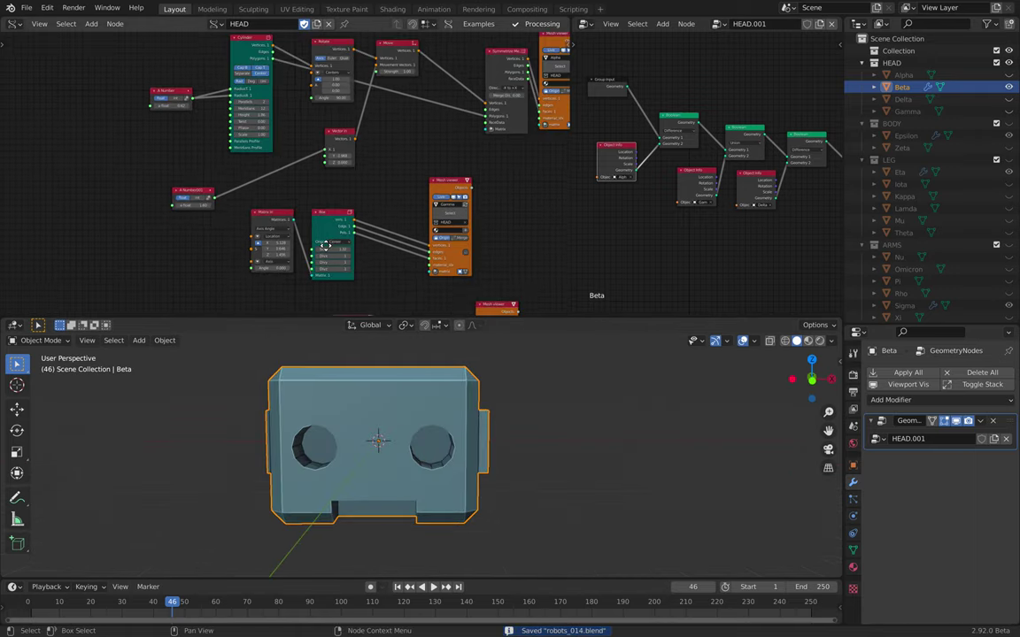
middle_click_drag(324, 245, 261, 151)
scroll(248, 153, "up", 1)
scroll(207, 142, "up", 1)
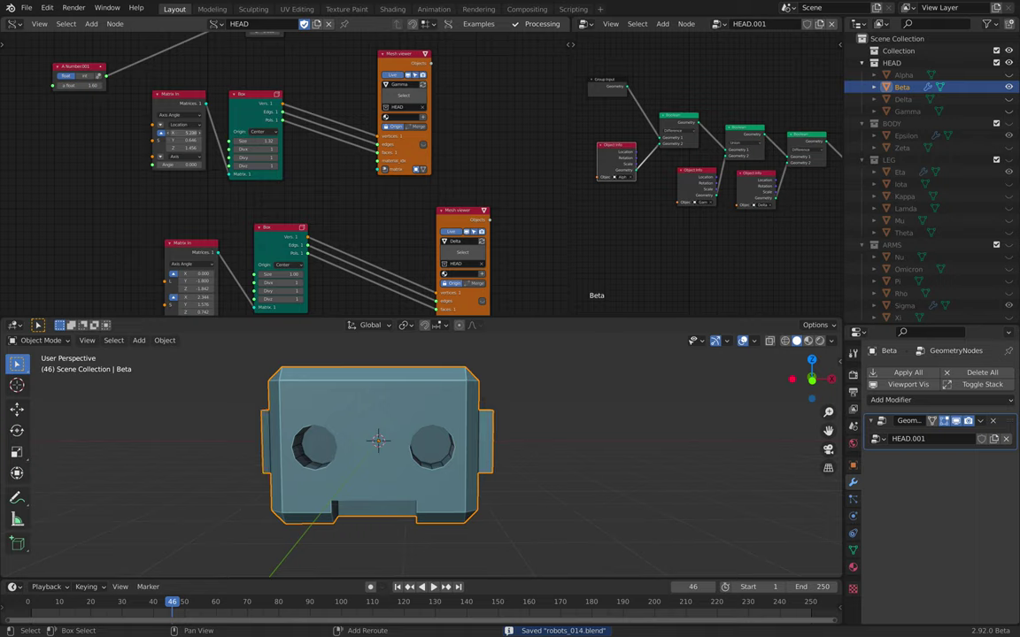
mouse_move(416, 425)
middle_mouse_down()
mouse_move(526, 412)
mouse_move(482, 439)
mouse_move(495, 435)
mouse_move(447, 407)
mouse_move(407, 407)
mouse_move(387, 439)
mouse_move(450, 416)
mouse_move(416, 416)
middle_mouse_up()
Step: Widen the mouth cutout by raising the scale X of the Delta box's Matrix In to about 2.9, and save
middle_click_drag(326, 163, 274, 85)
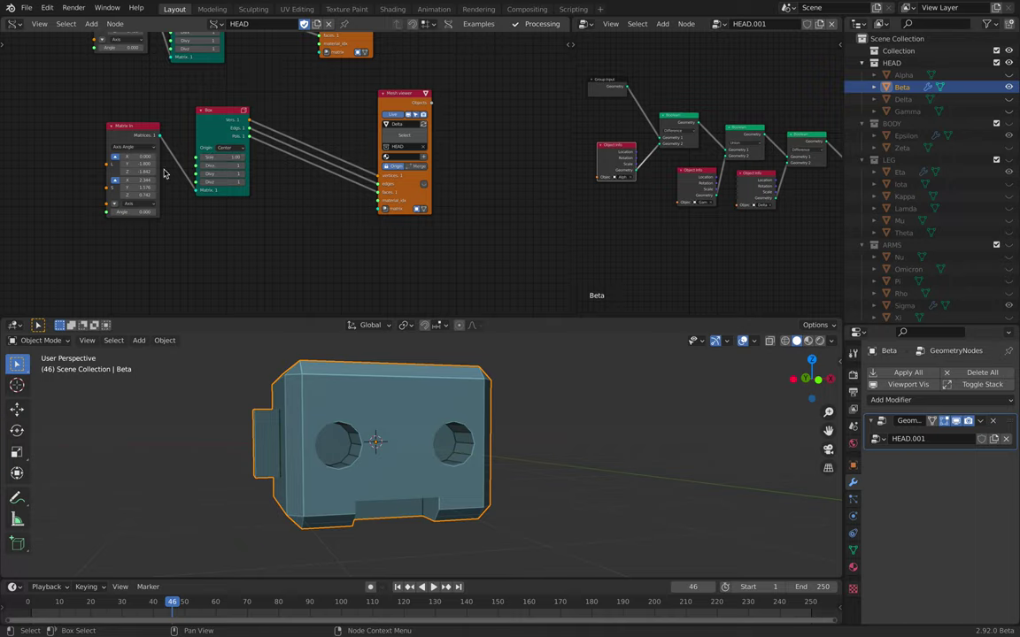
left_click_drag(139, 181, 140, 181, "shift")
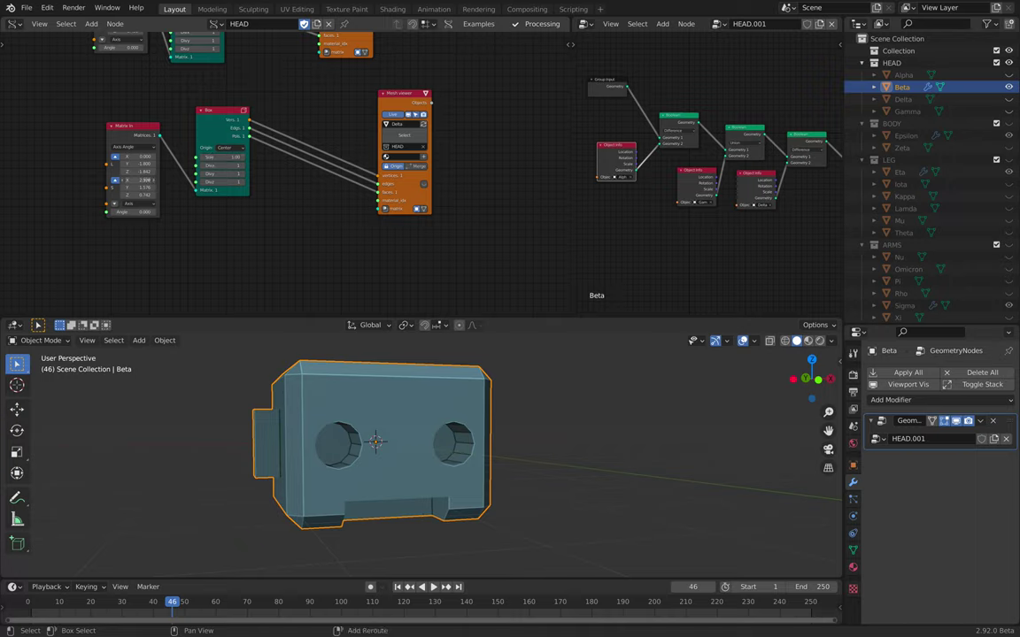
middle_click_drag(531, 433, 582, 482)
key("ctrl+s")
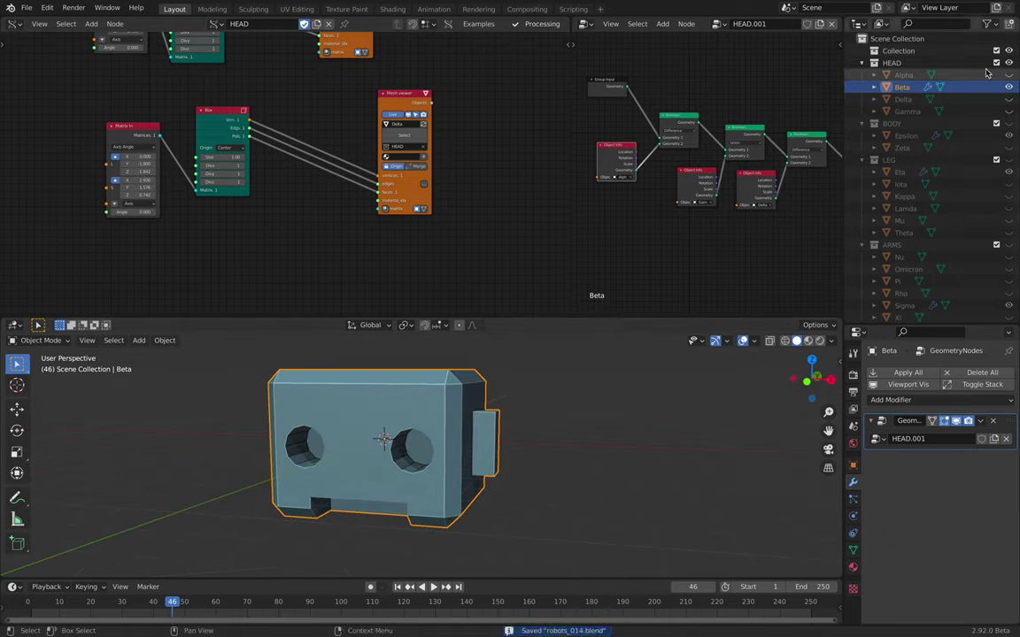
Step: Hide the HEAD collection, show the BODY collection and inspect the body from several sides
left_click(1008, 63)
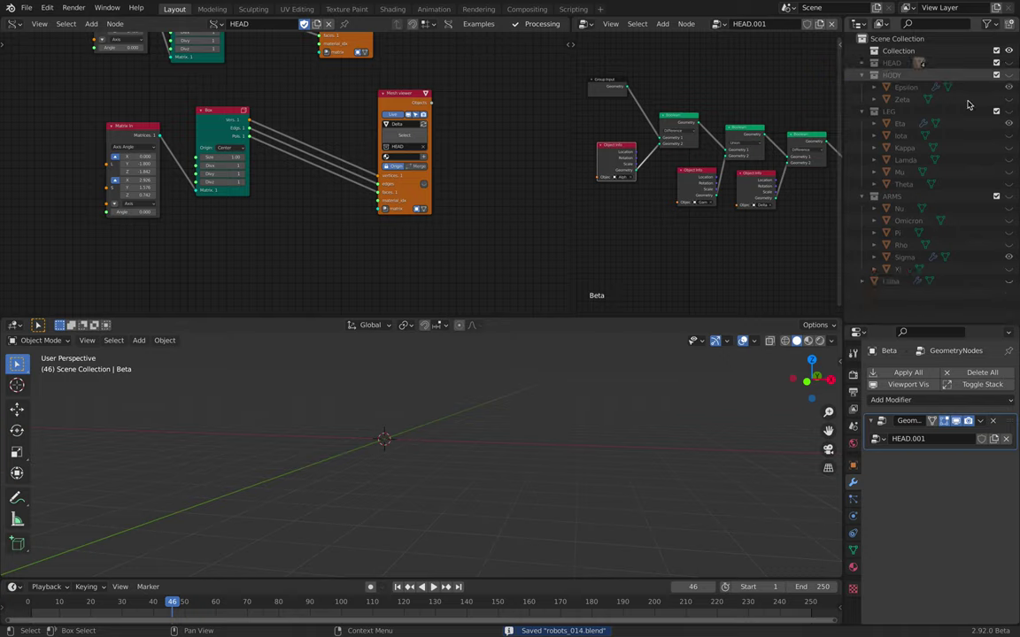
left_click(1009, 76)
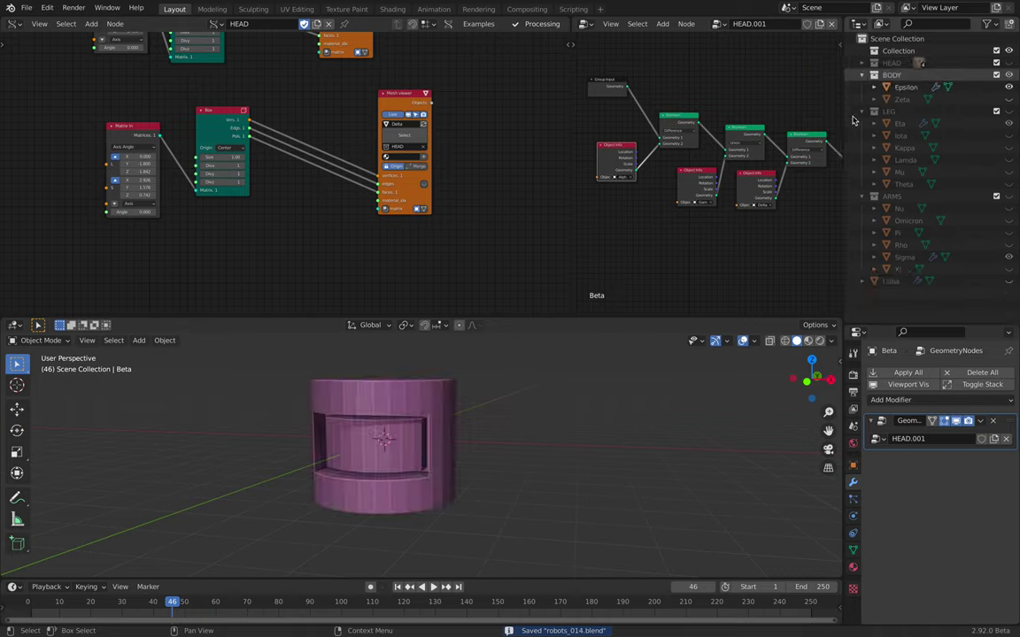
middle_click_drag(451, 464, 397, 396)
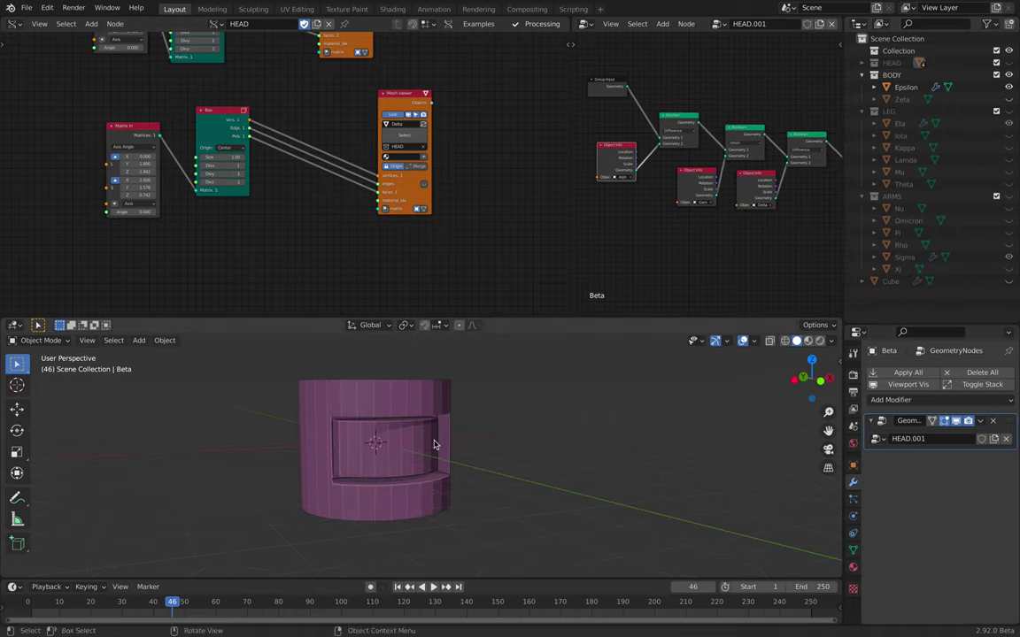
middle_click_drag(433, 444, 462, 416)
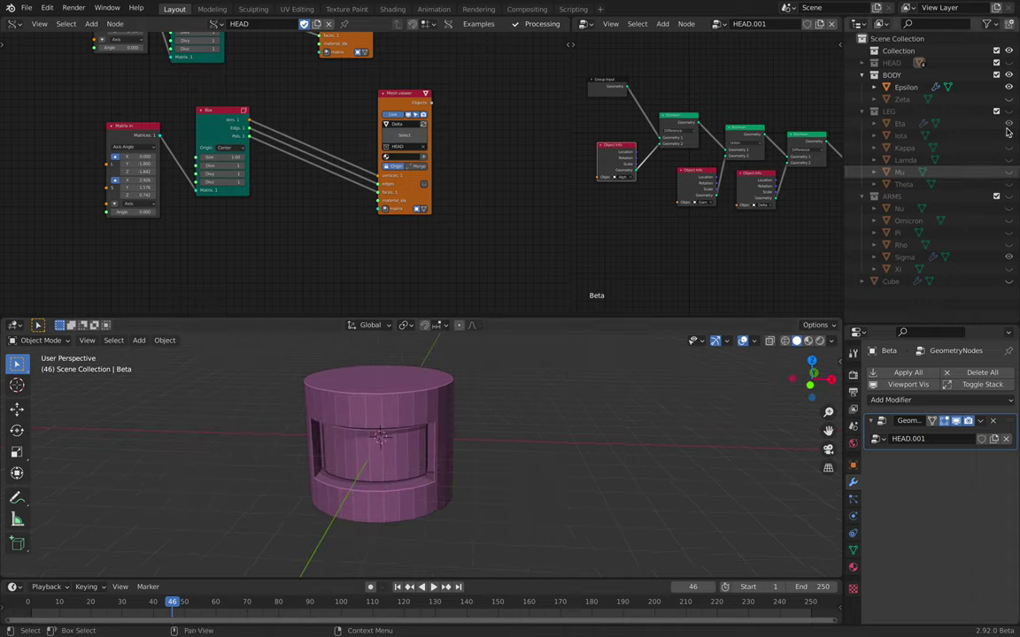
Step: Hide the BODY collection, show the LEG collection and bring the whole leg into view
left_click(1009, 76)
left_click(1008, 112)
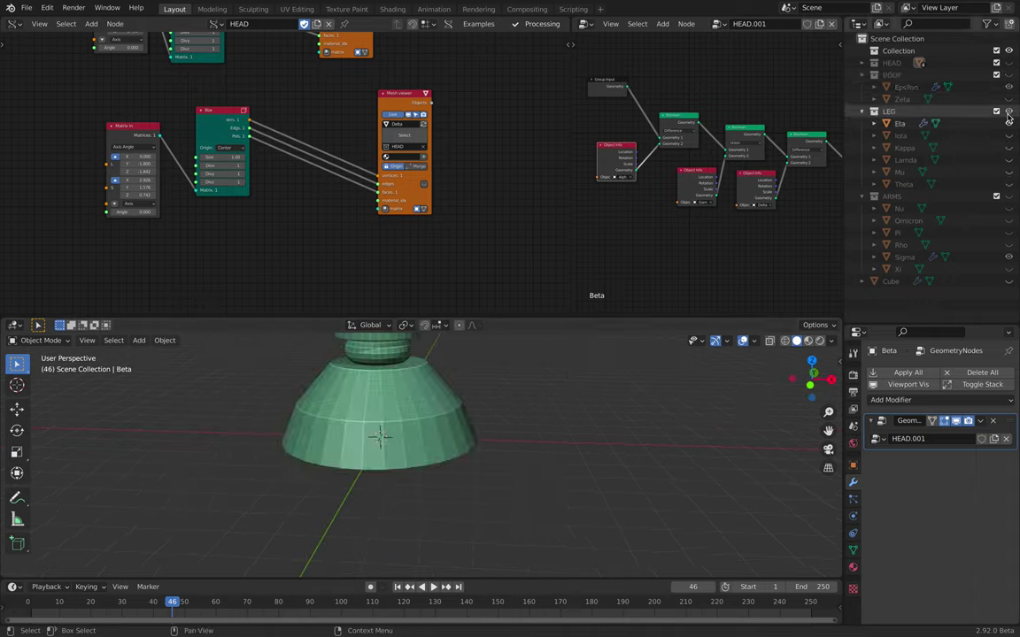
middle_click_drag(491, 363, 468, 436)
scroll(470, 451, "down", 1)
scroll(477, 441, "down", 1)
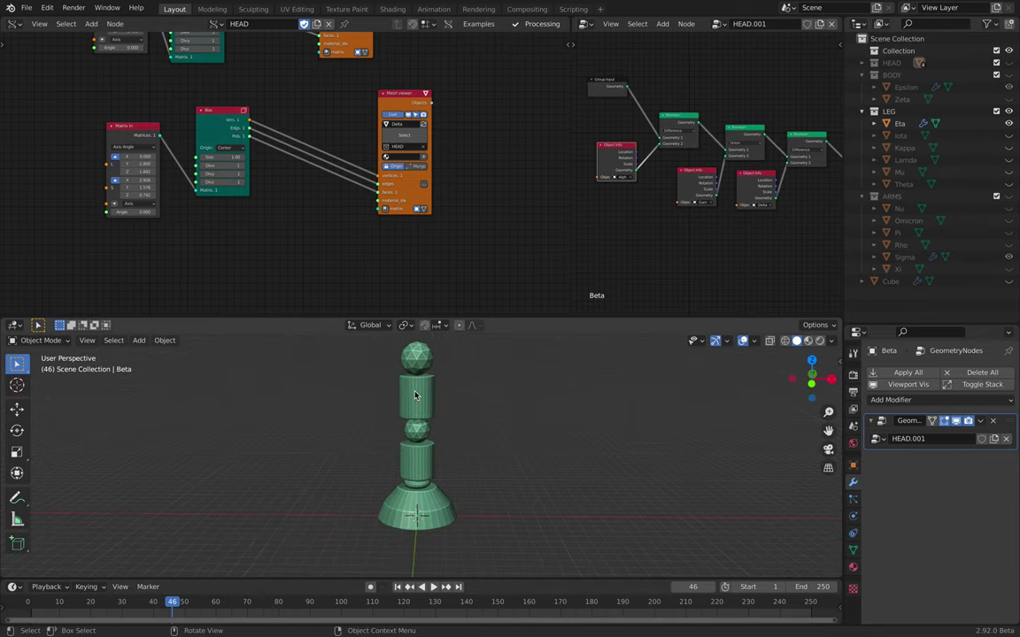
Step: Select the leg object Eta and switch the Sverchok node editor to the LEGS tree
left_click(417, 394)
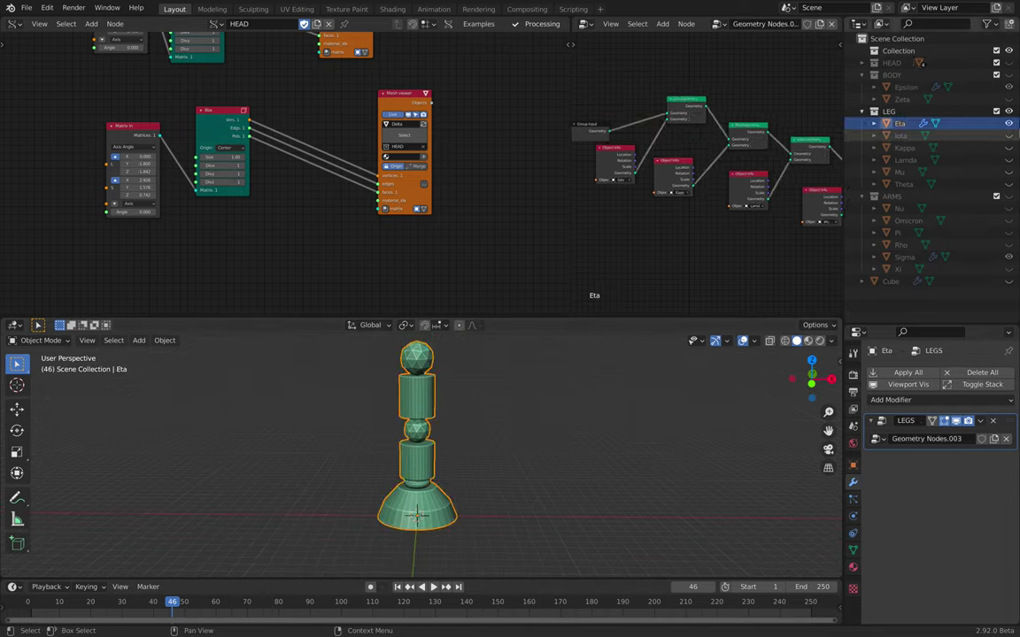
scroll(248, 151, "down", 4)
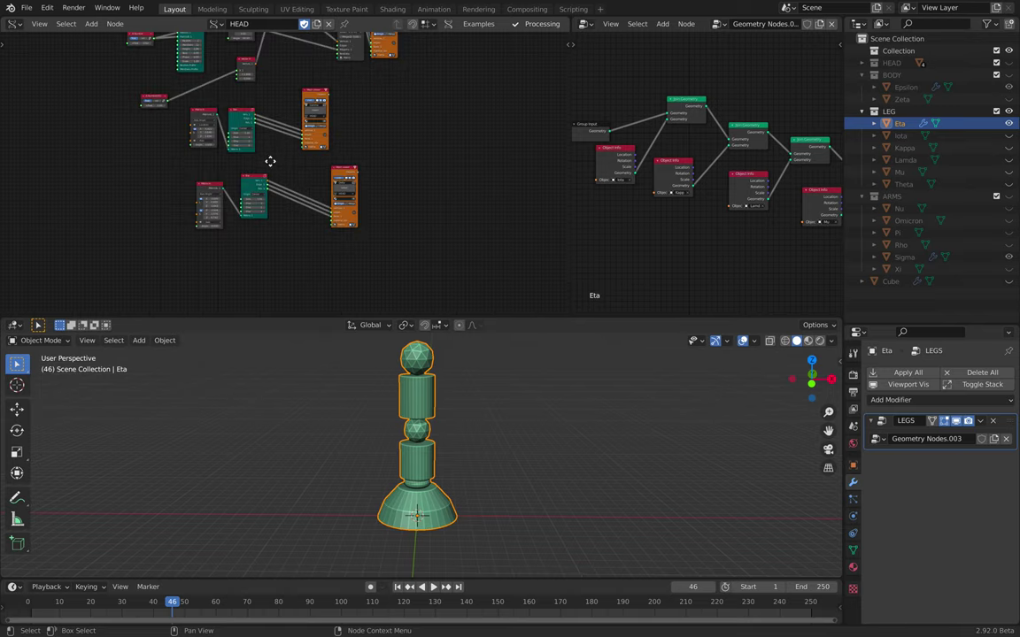
left_click(215, 24)
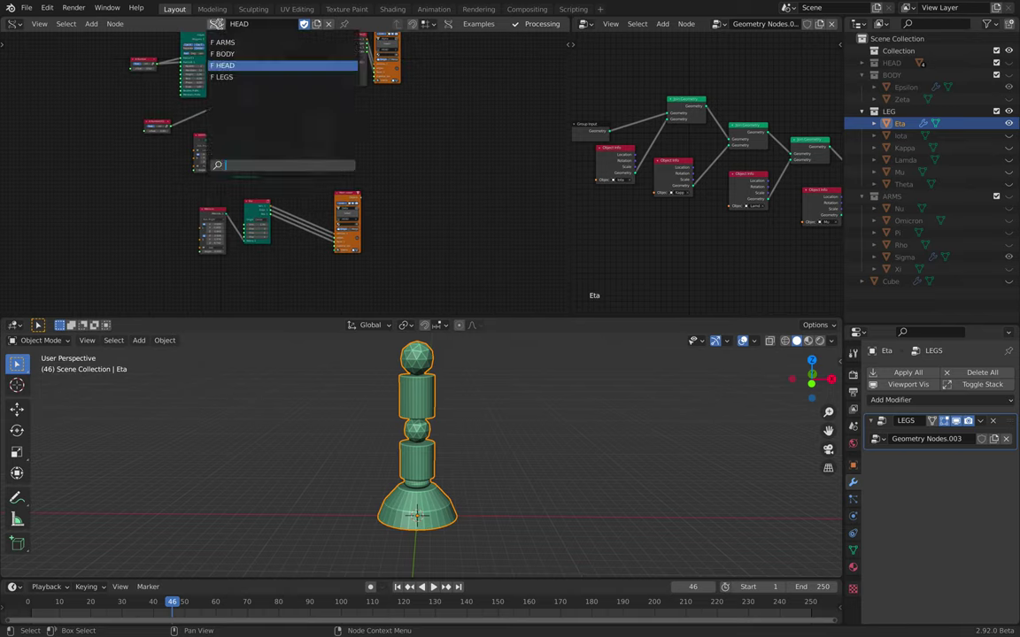
left_click(221, 77)
scroll(221, 159, "up", 2)
middle_click_drag(259, 226, 278, 280)
scroll(314, 146, "up", 2)
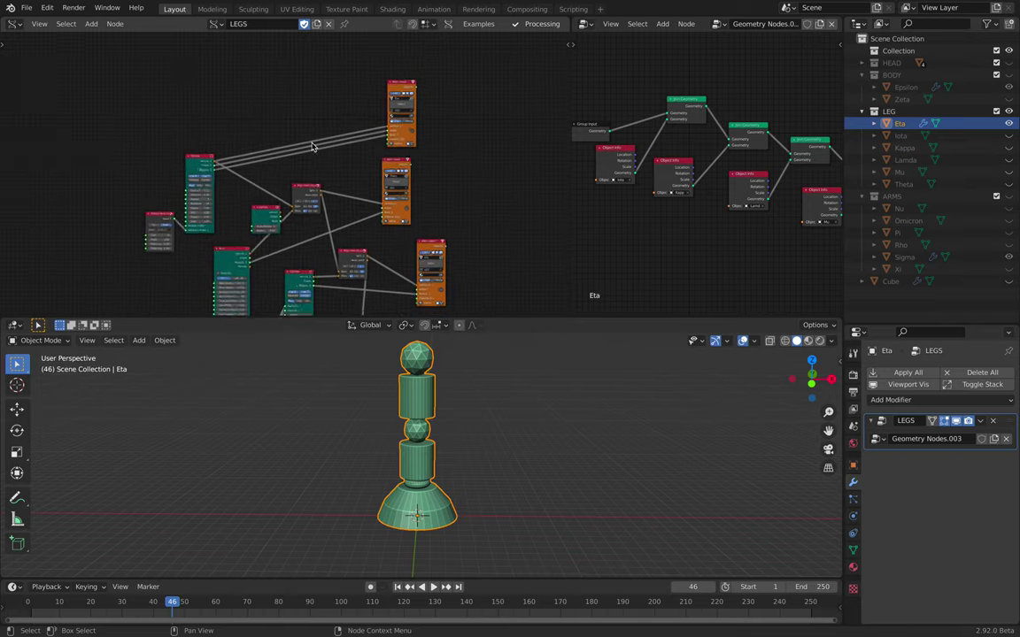
Step: Shift the uppermost Mesh viewer node in the LEGS tree and widen the Align mesh by mesh node to reveal its full title
left_click_drag(413, 80, 399, 77)
scroll(274, 173, "up", 5)
scroll(233, 199, "up", 2)
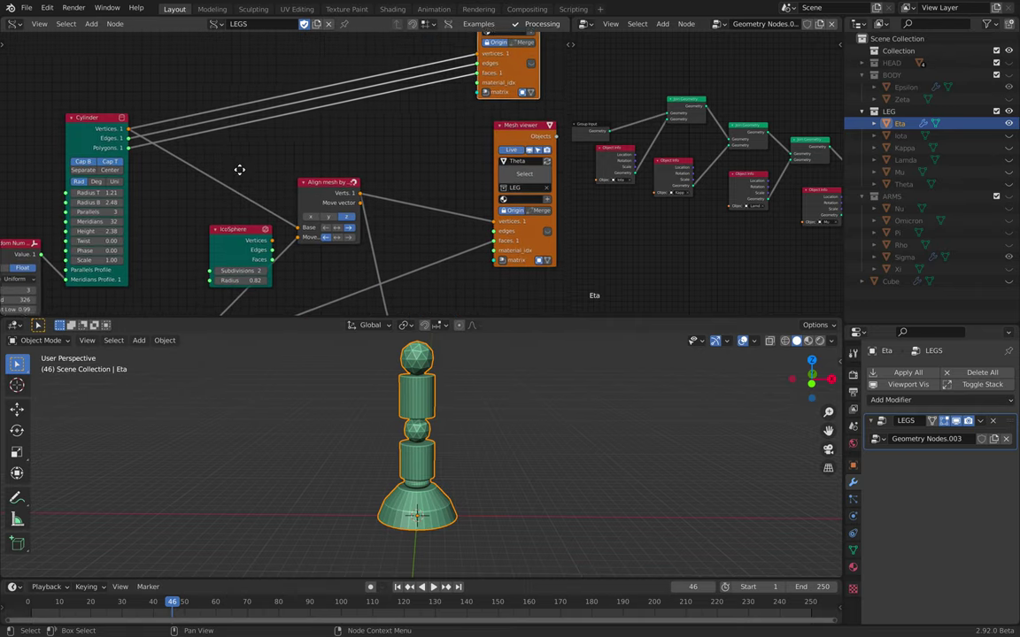
left_click_drag(296, 183, 292, 183)
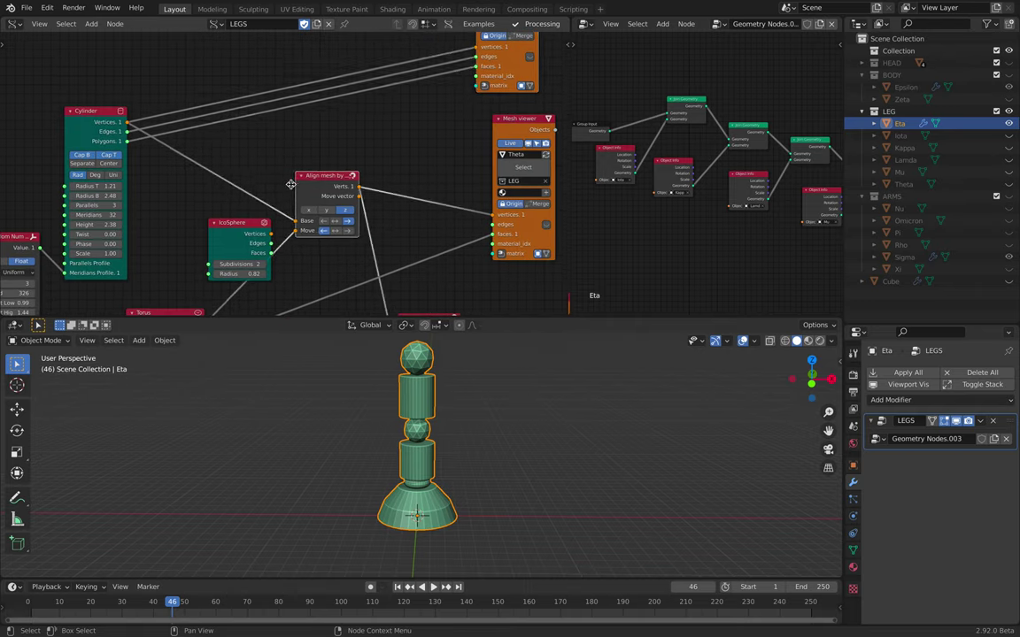
mouse_move(379, 178)
left_mouse_down()
mouse_move(391, 177)
mouse_move(380, 177)
left_mouse_up()
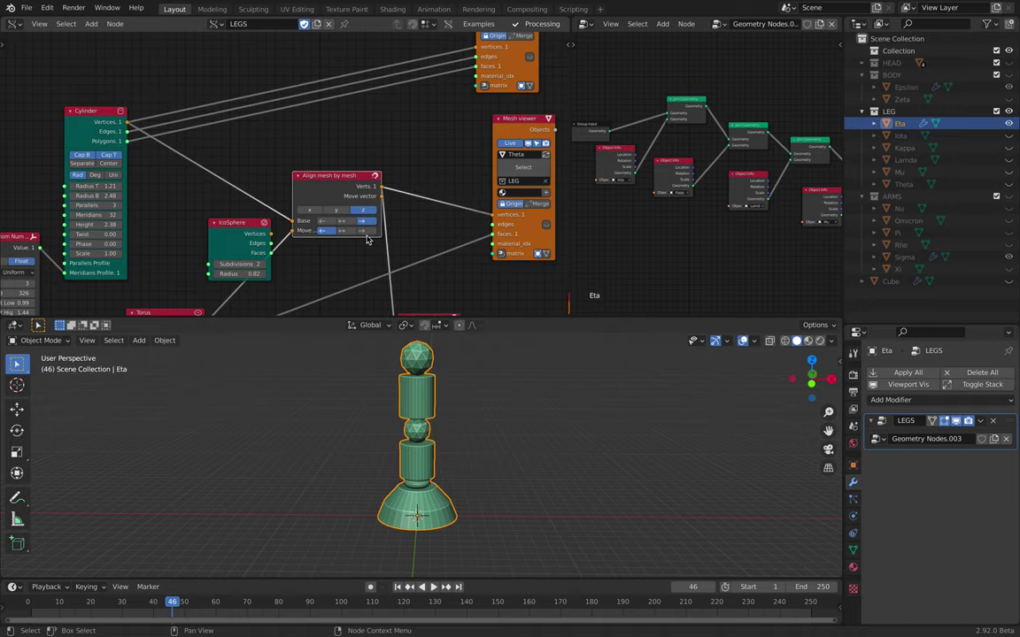
Step: Enlarge the 3D viewport around the leg and set the base Cylinder's Radius B to 2.54 and Height to 2.98
left_click_drag(499, 318, 502, 276)
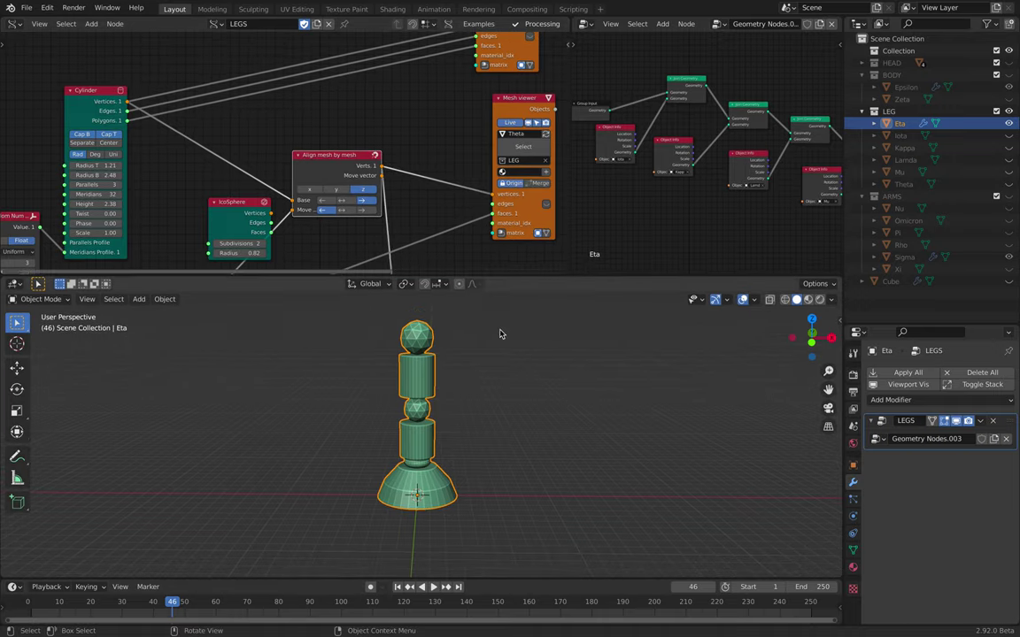
middle_click_drag(502, 340, 540, 346, "shift")
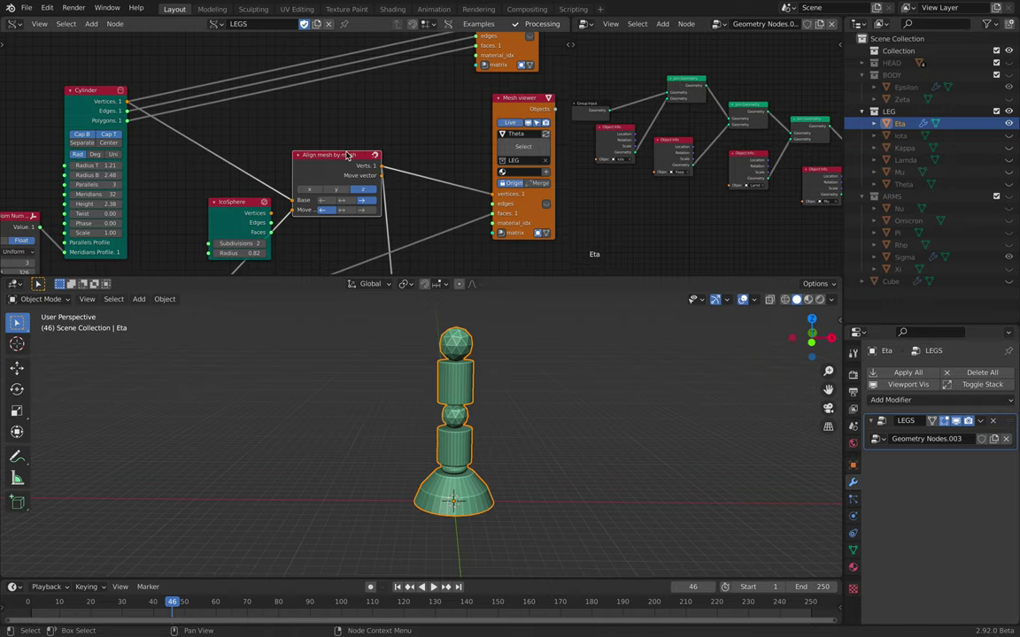
scroll(347, 155, "up", 2)
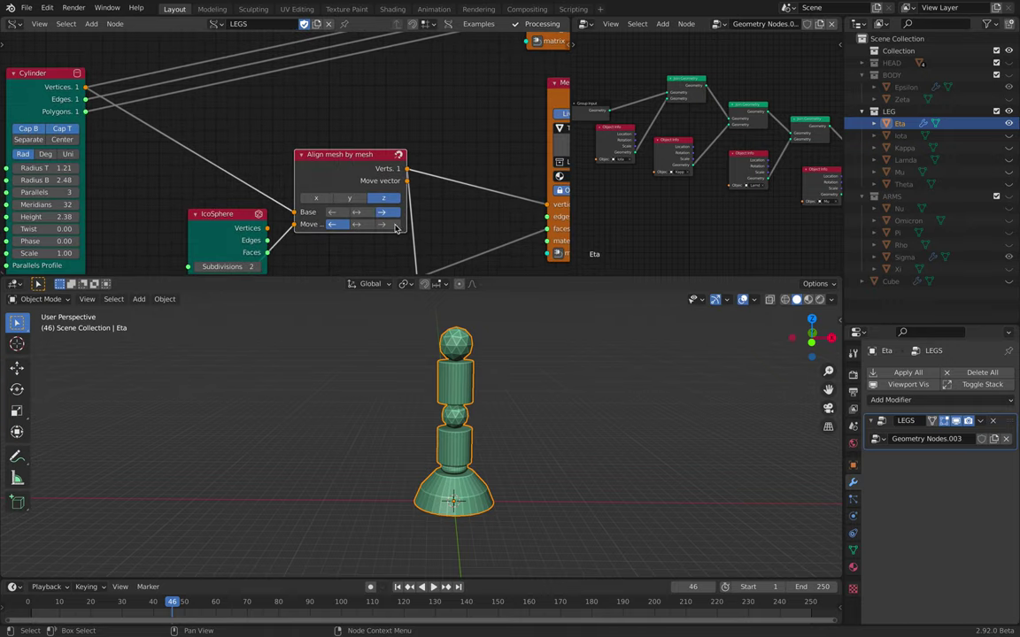
scroll(229, 137, "down", 2)
middle_click_drag(235, 132, 266, 103)
scroll(305, 90, "down", 2)
middle_click_drag(193, 113, 207, 121)
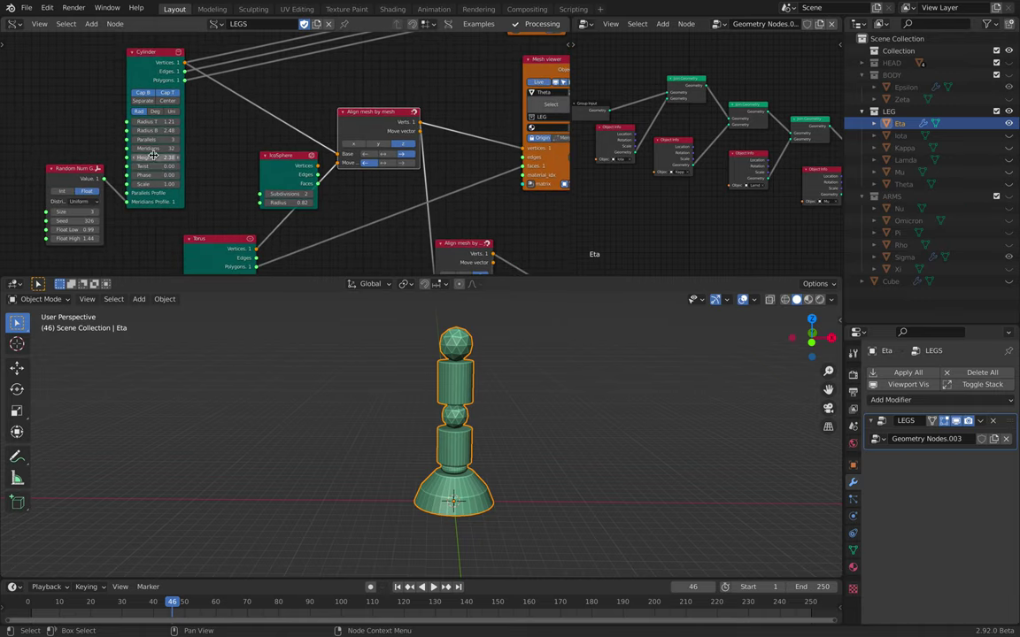
left_click_drag(155, 130, 157, 158)
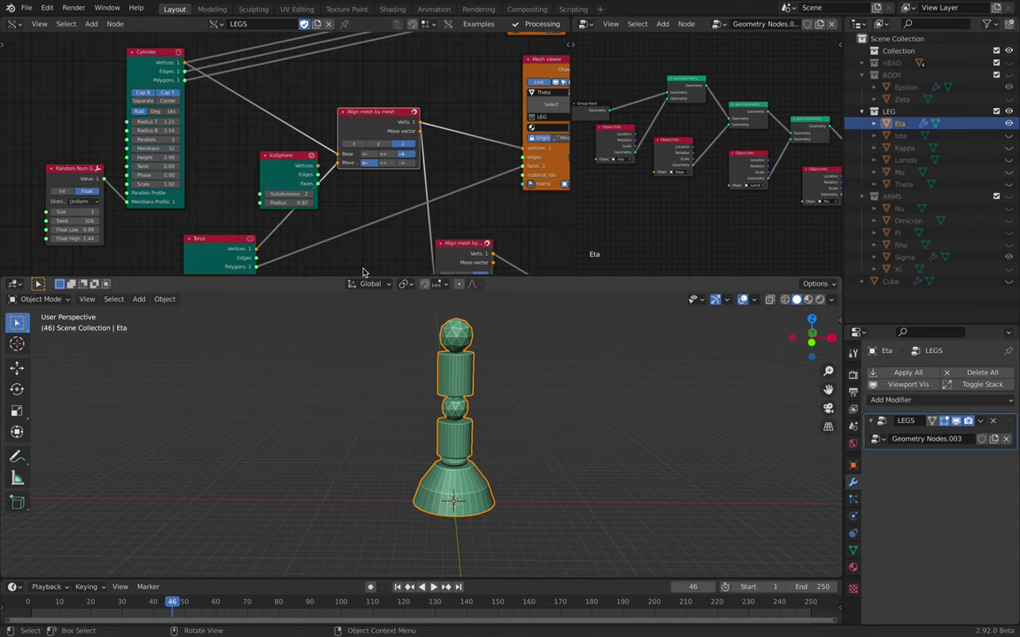
Step: Set the Torus node's Major Radius to 1.5 m and Minor Radius to 0.59 m in the LEGS tree
scroll(232, 143, "down", 2)
middle_click_drag(268, 199, 256, 162)
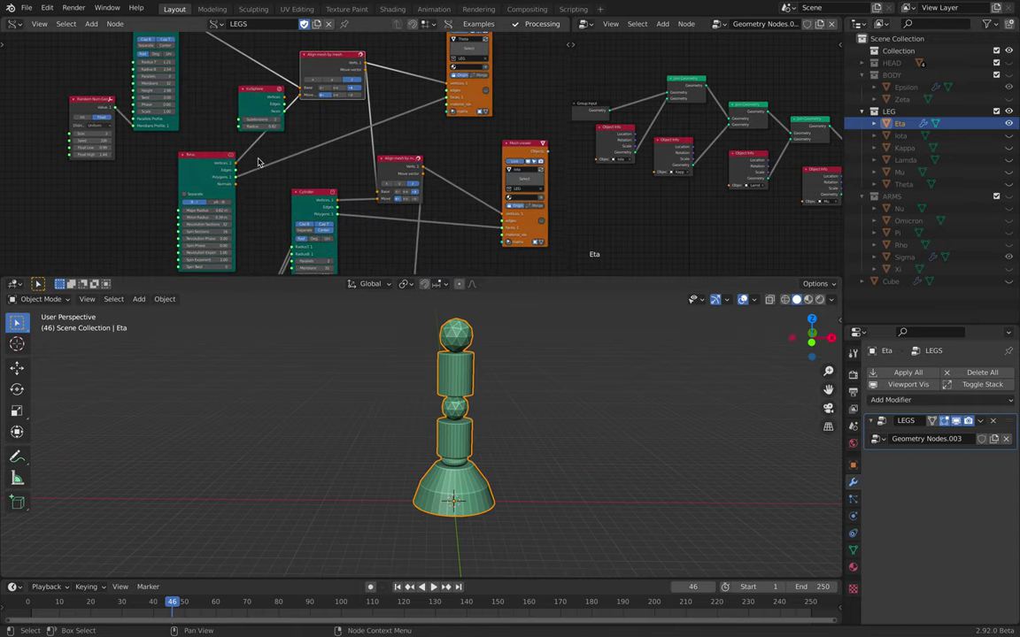
scroll(253, 165, "up", 1)
middle_click_drag(212, 212, 211, 162)
scroll(210, 163, "up", 2)
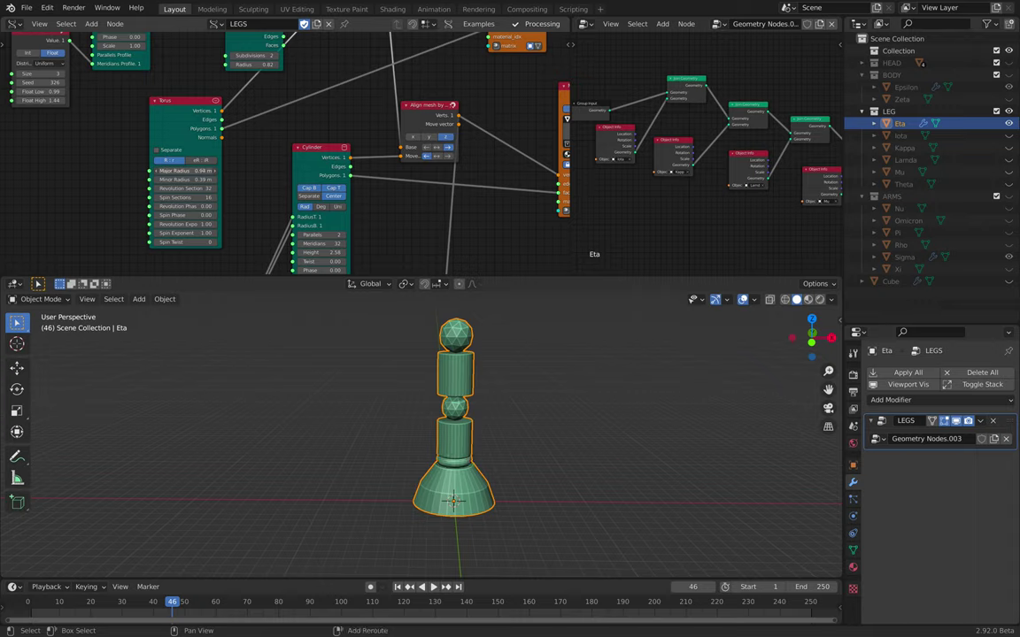
mouse_move(186, 178)
left_mouse_down()
mouse_move(226, 179)
mouse_move(176, 170)
left_mouse_up()
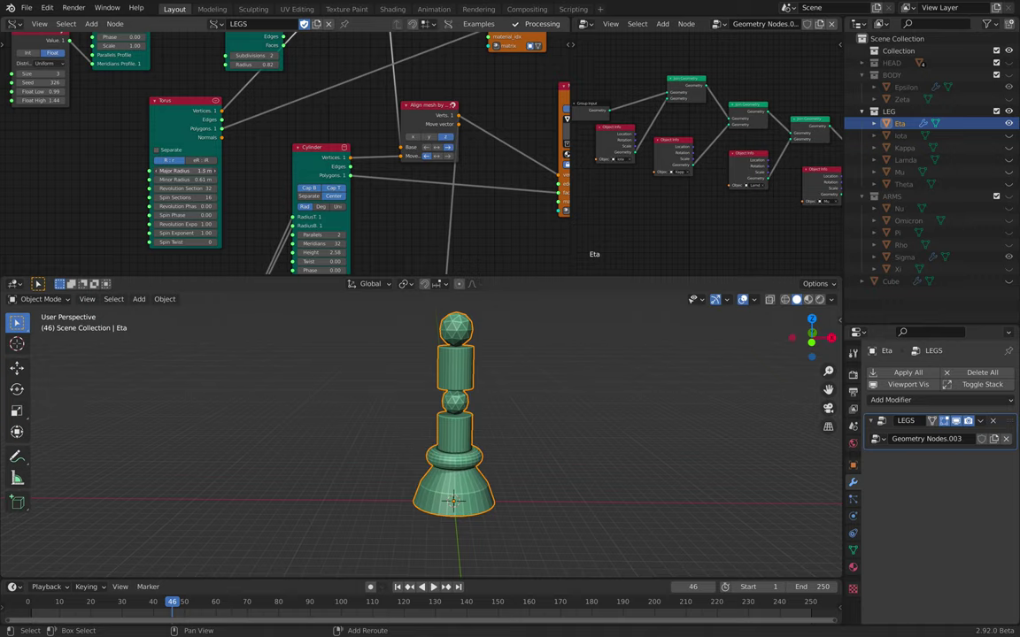
middle_click_drag(437, 390, 421, 383)
middle_click_drag(334, 210, 273, 124)
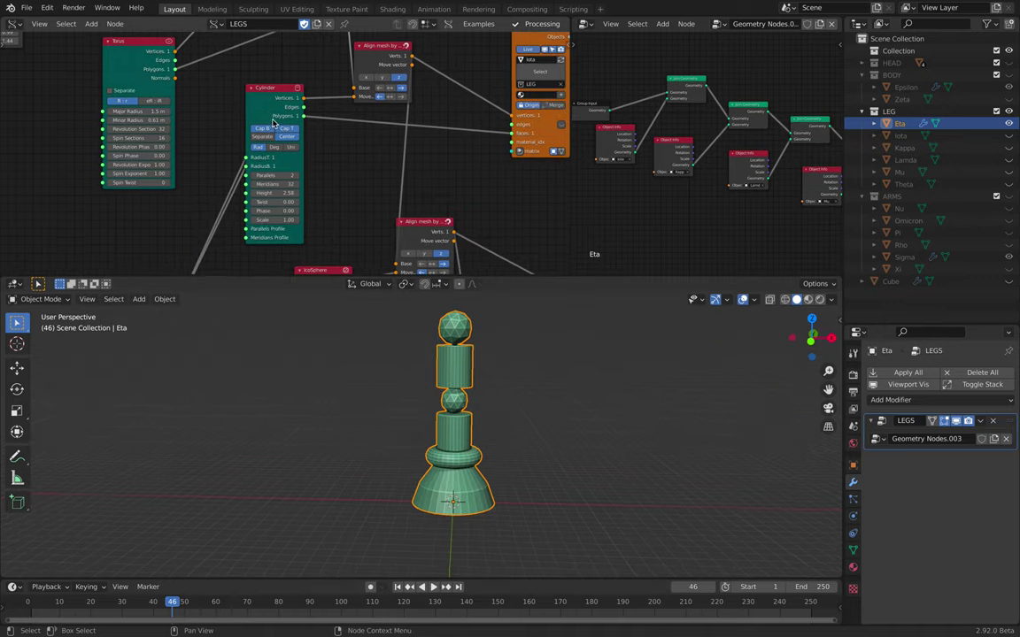
left_click_drag(140, 120, 131, 121, "shift")
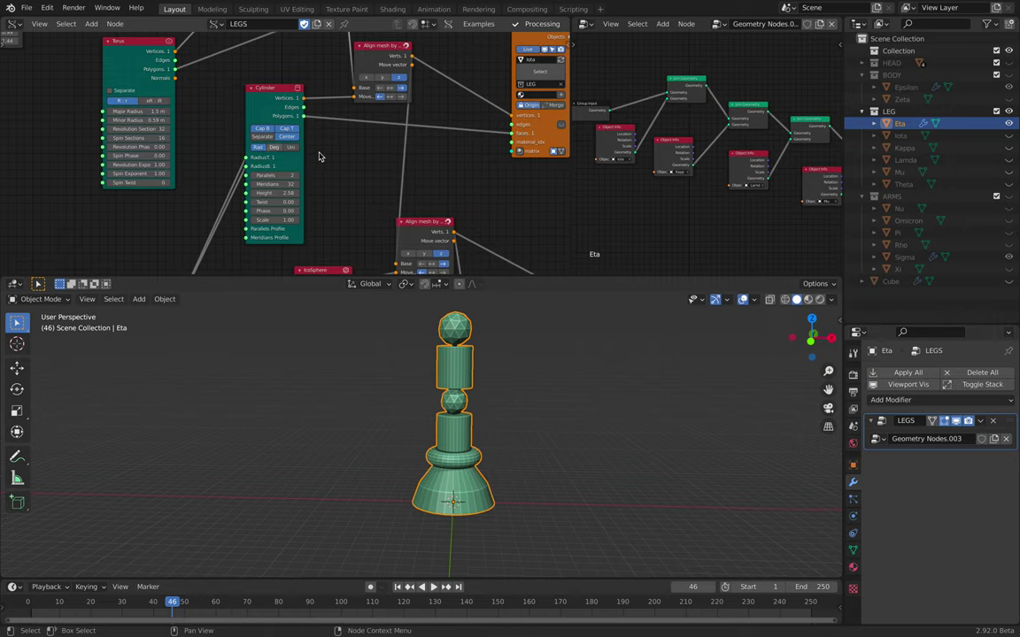
Step: Set the Height of the Cylinder above the torus to 2.69 and the following IcoSphere's Radius to 1.05
middle_click_drag(297, 165, 287, 152)
left_click_drag(264, 180, 279, 179)
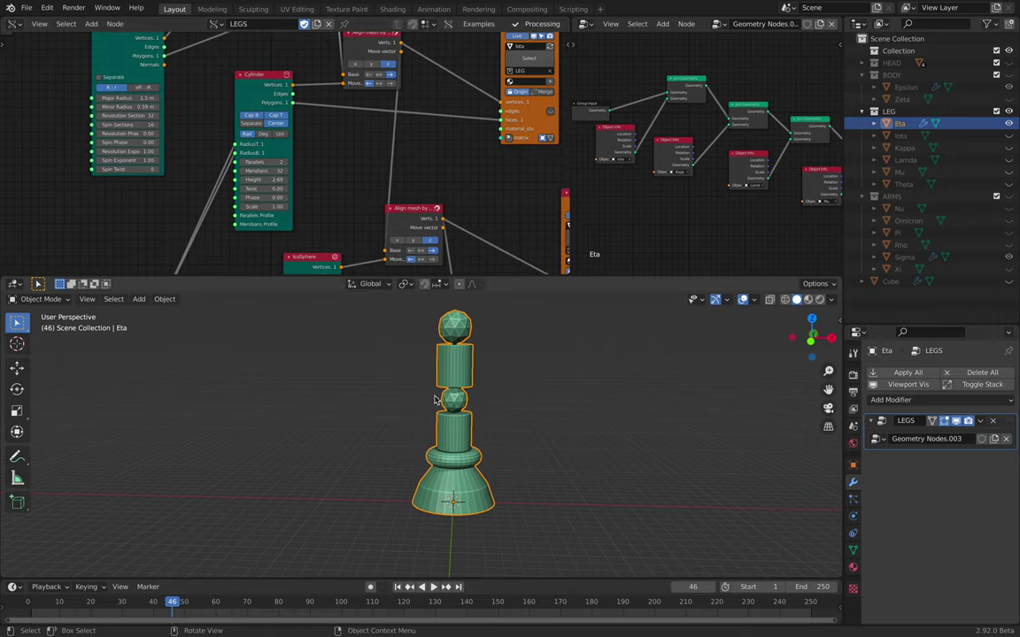
middle_click_drag(368, 216, 337, 144)
scroll(337, 143, "down", 2)
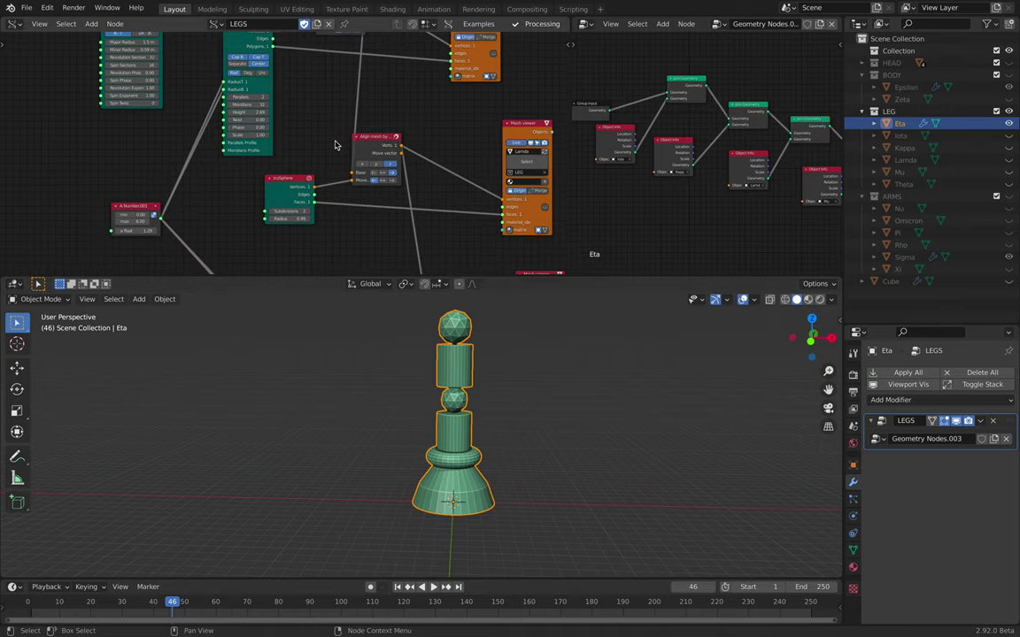
mouse_move(292, 216)
left_mouse_down()
mouse_move(306, 216)
mouse_move(295, 216)
left_mouse_up()
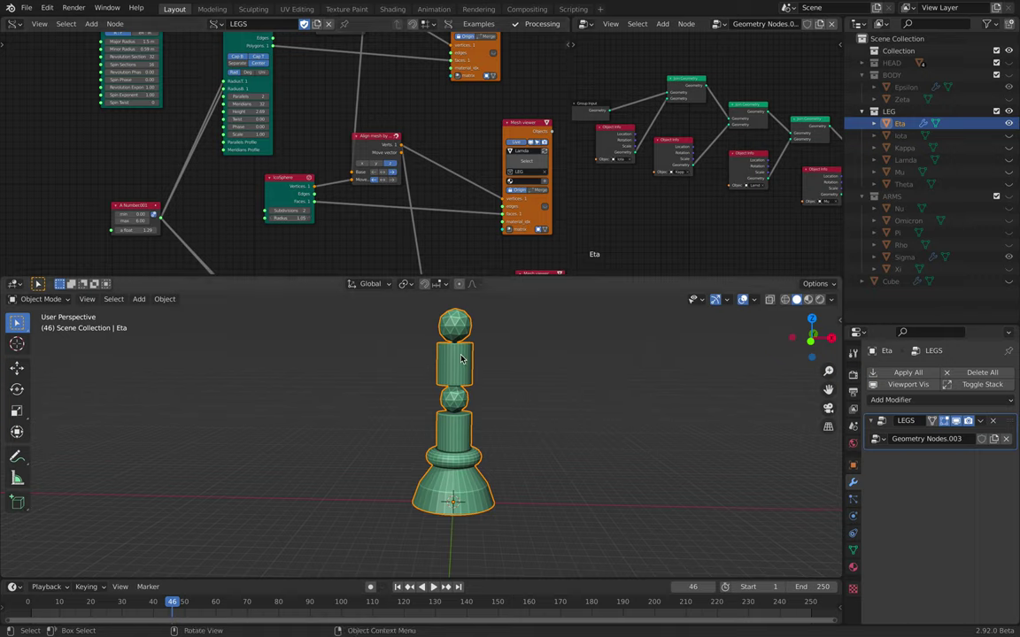
middle_click_drag(487, 374, 485, 435)
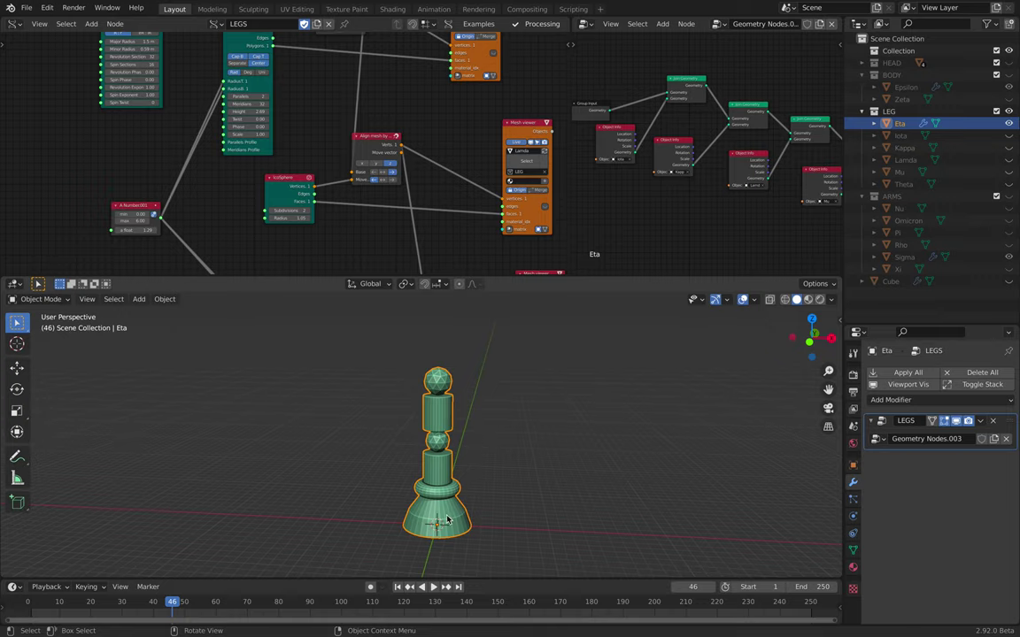
middle_click_drag(447, 398, 478, 412)
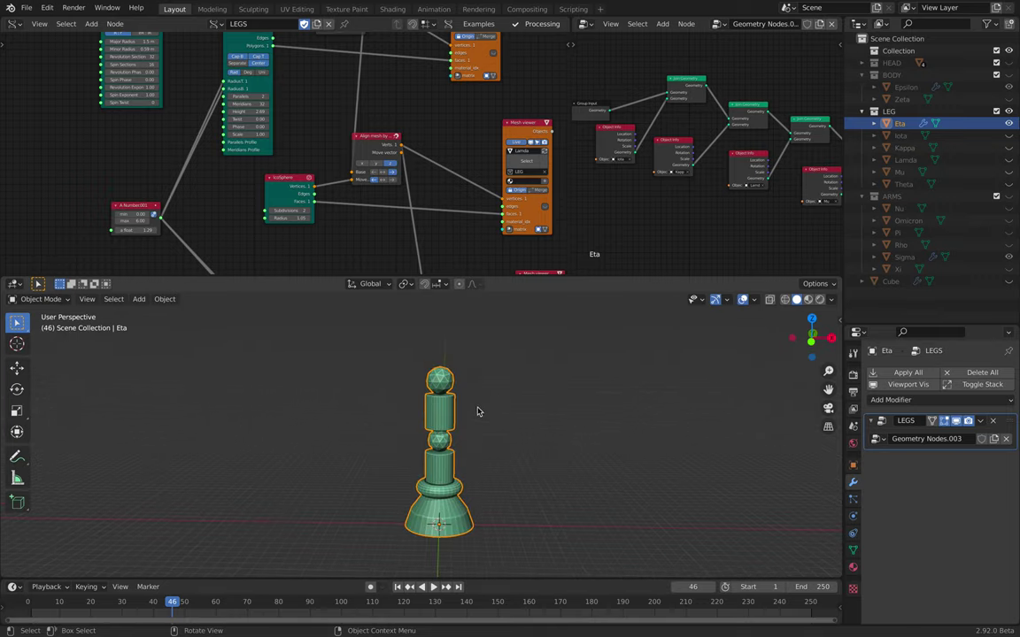
Step: Hide the LEG collection, show the ARMS collection and select the arm object Sigma
left_click(1009, 124)
left_click(1009, 124)
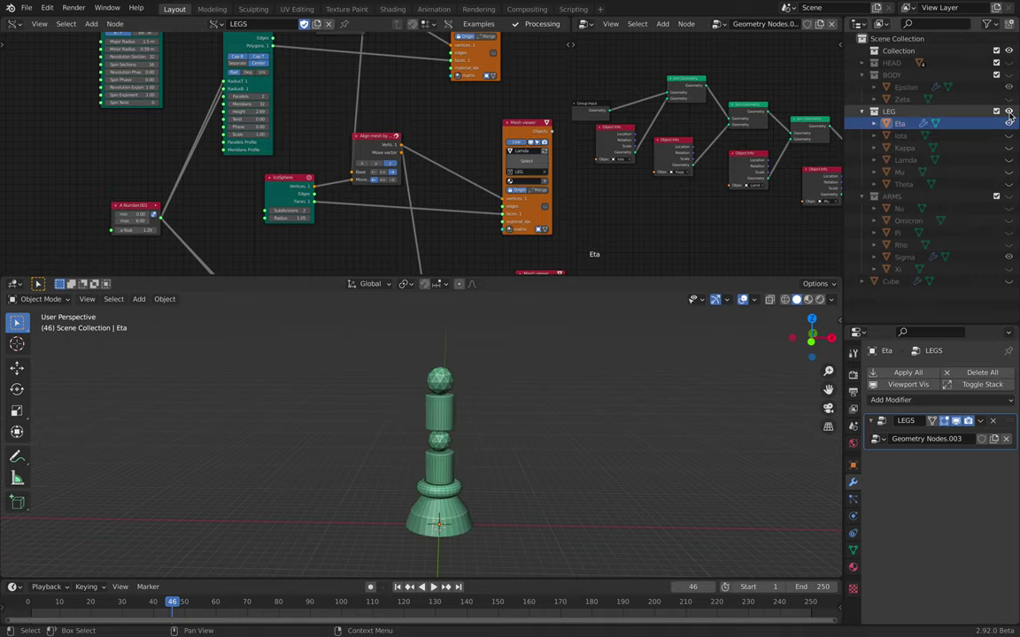
left_click(1009, 113)
left_click(1008, 196)
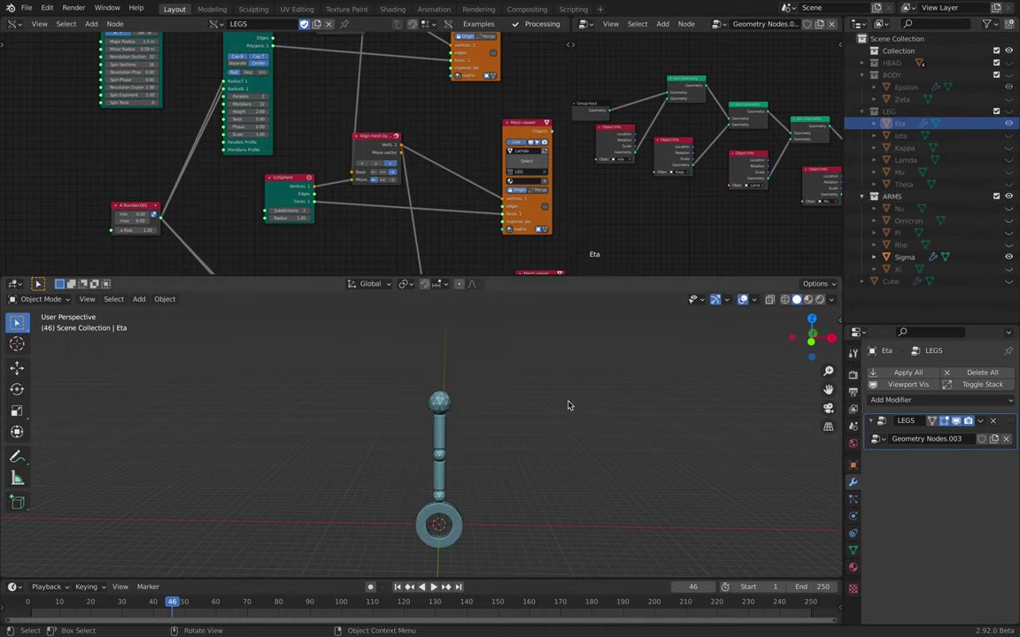
left_click(449, 424)
middle_click_drag(441, 526, 444, 473)
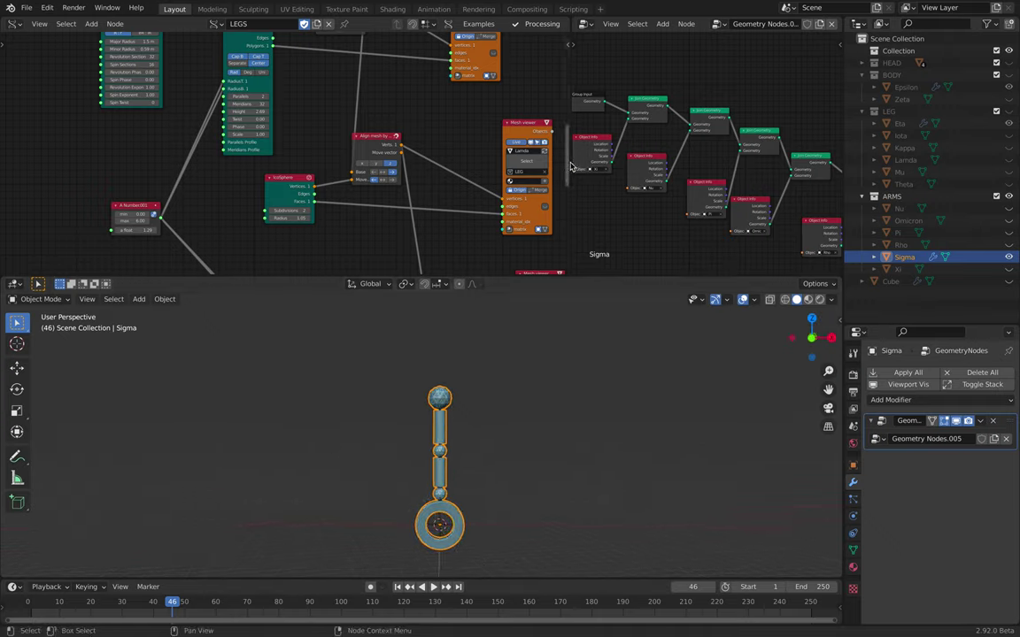
Step: Enlarge the geometry node editor and examine how the Object Info and Join Geometry nodes assemble the arm
left_click_drag(567, 167, 427, 155)
left_click_drag(506, 276, 506, 359)
scroll(546, 127, "up", 1)
scroll(555, 108, "up", 1)
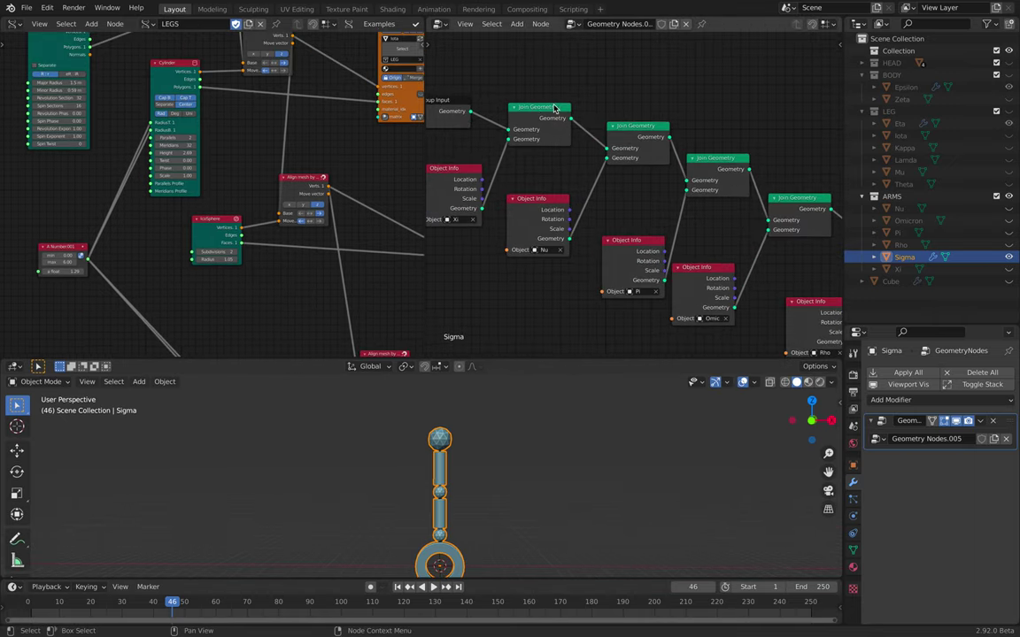
middle_click_drag(711, 168, 610, 133)
scroll(678, 183, "down", 1)
middle_click_drag(678, 183, 703, 186)
scroll(731, 187, "down", 2)
middle_click_drag(467, 117, 556, 129)
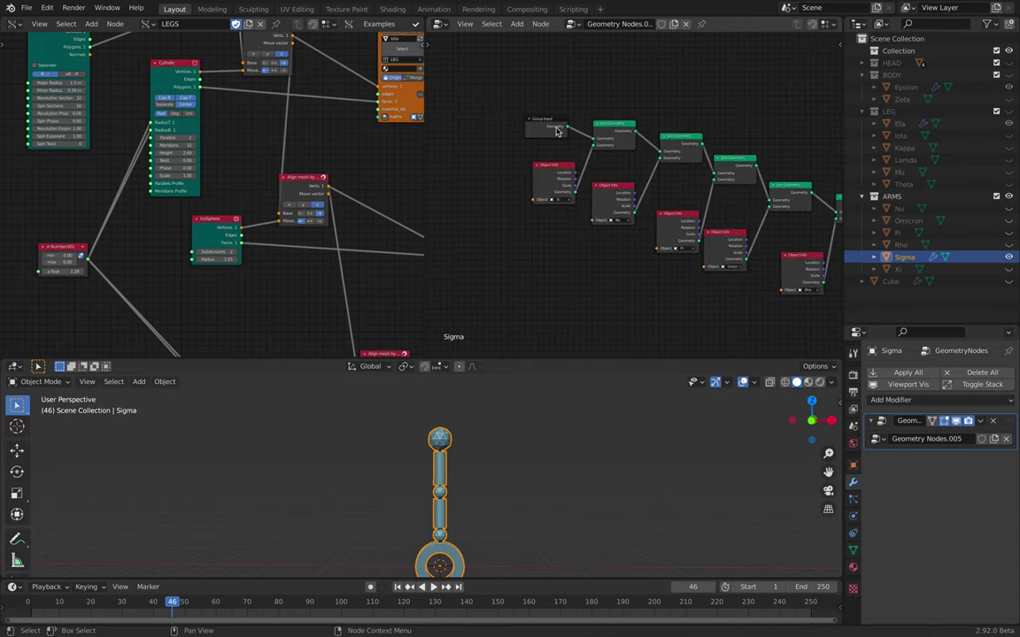
scroll(531, 124, "up", 3)
middle_click_drag(738, 205, 647, 173)
scroll(646, 173, "down", 2)
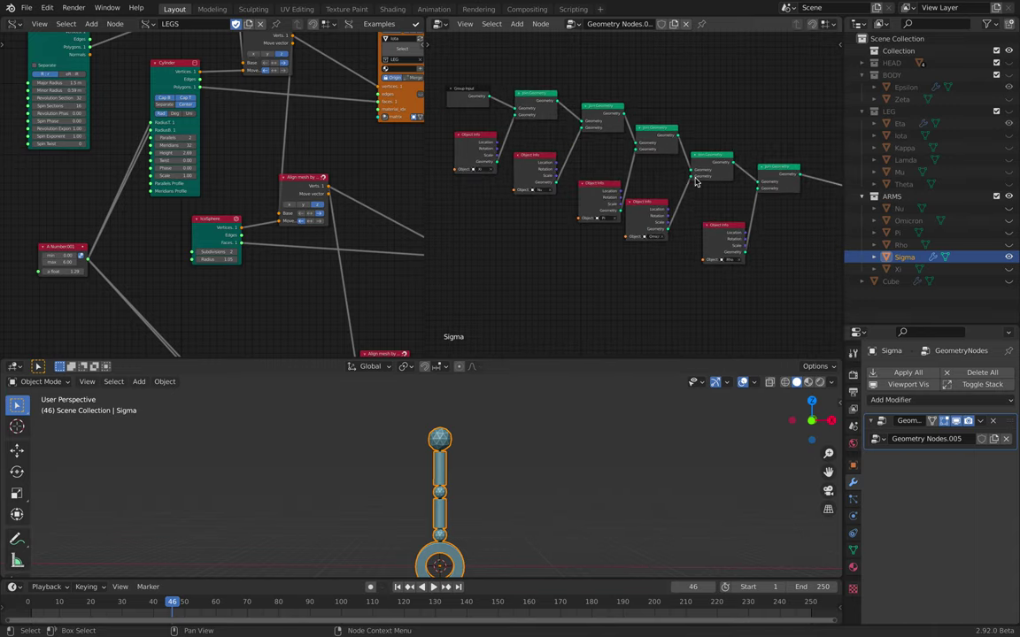
Step: Hide the ARMS collection, show the complete robot object Cube and select it
left_click(1009, 197)
left_click(1008, 196)
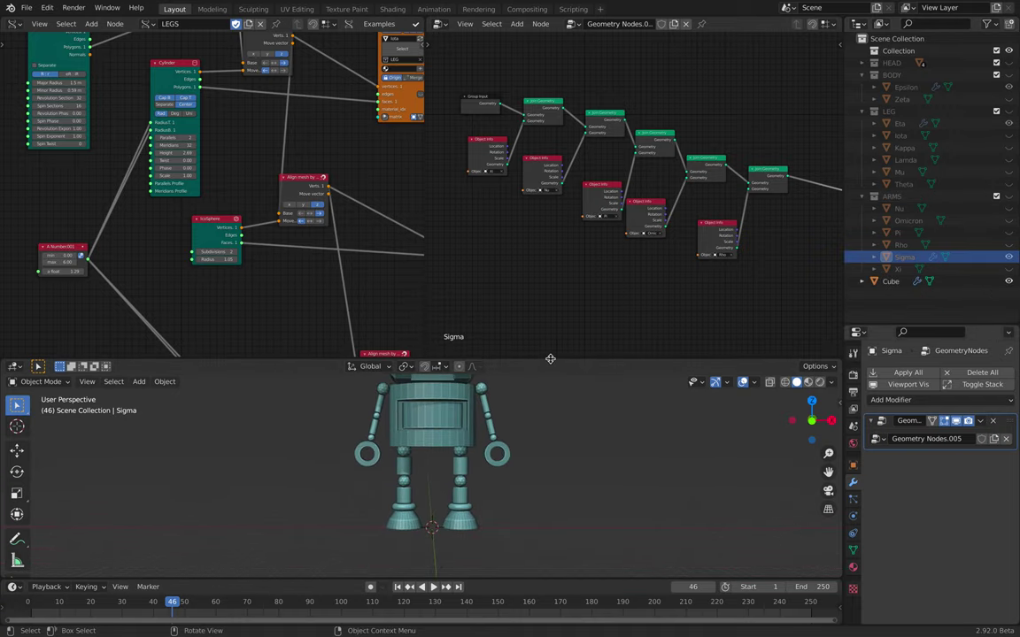
left_click_drag(550, 360, 482, 282)
left_click(473, 361)
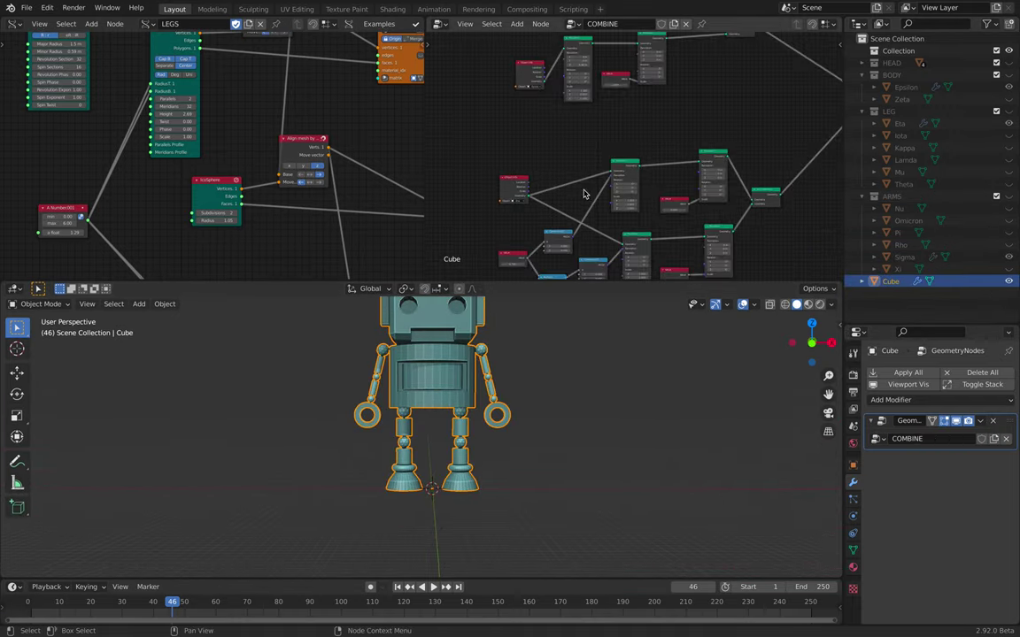
Step: Enlarge the COMBINE node editor and frame the whole robot in the 3D viewport
middle_click_drag(584, 194, 582, 187)
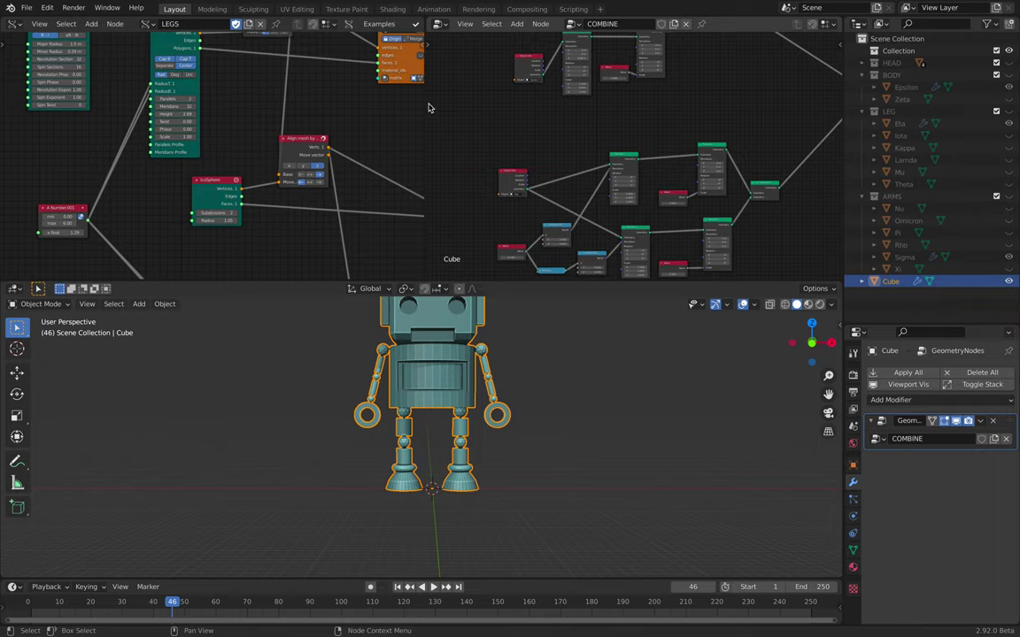
left_click_drag(426, 107, 387, 110)
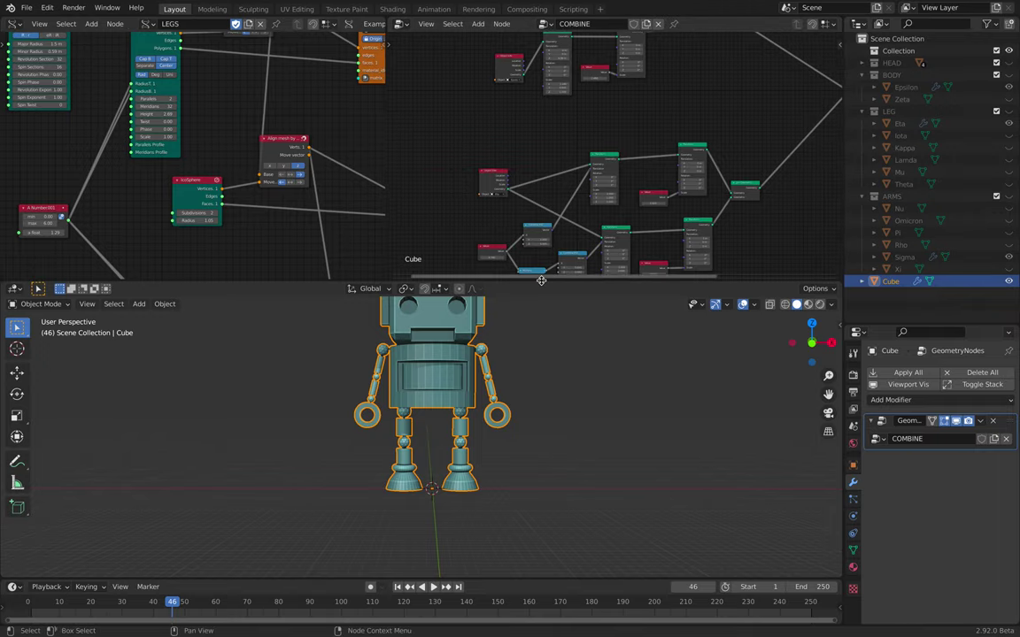
left_click_drag(540, 280, 536, 320)
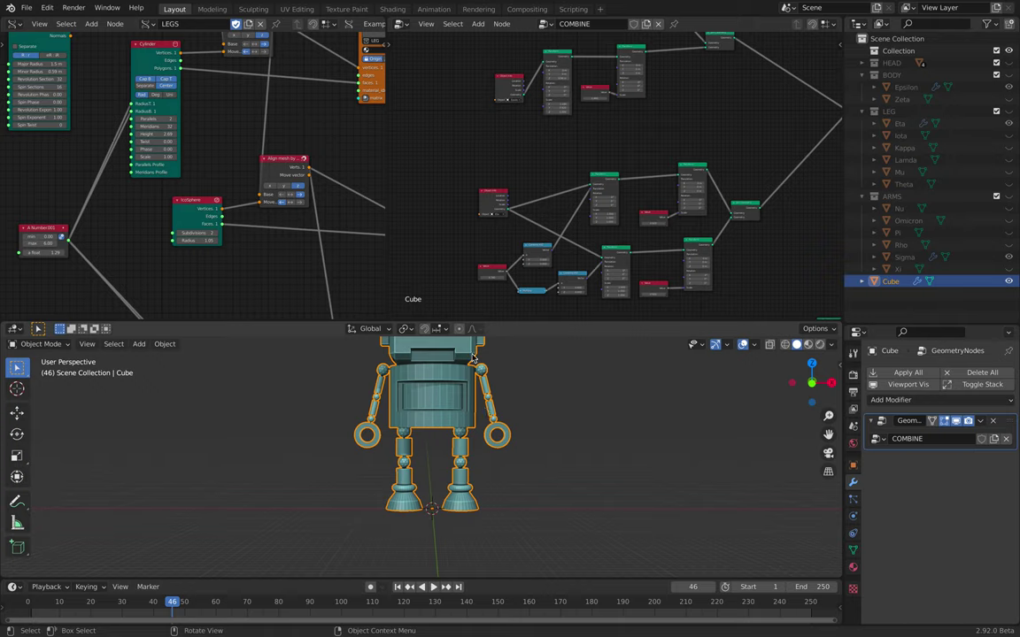
key("KP_Decimal")
key("s")
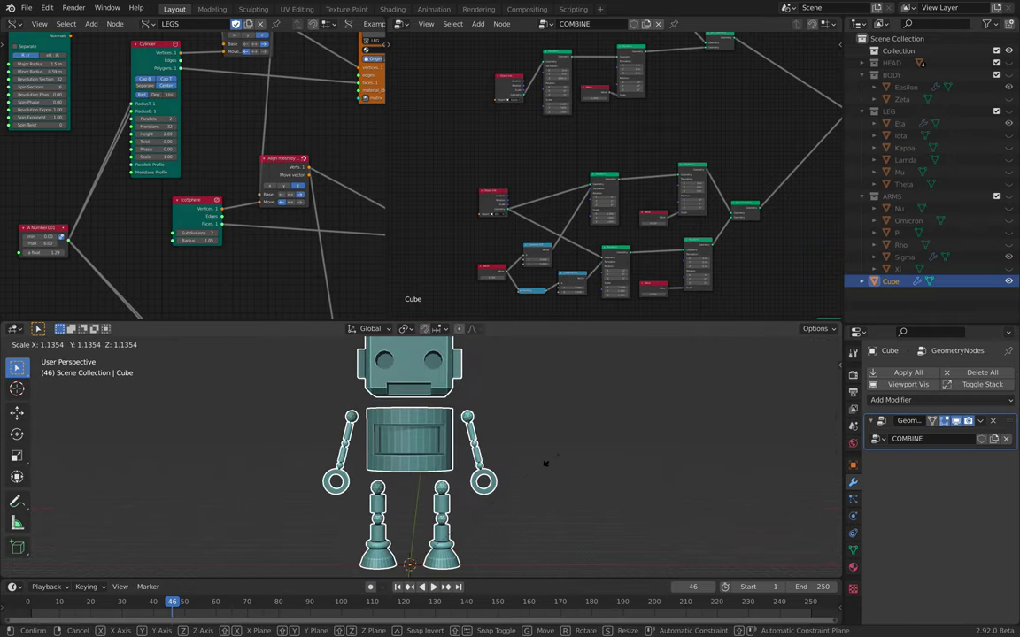
right_click(498, 466)
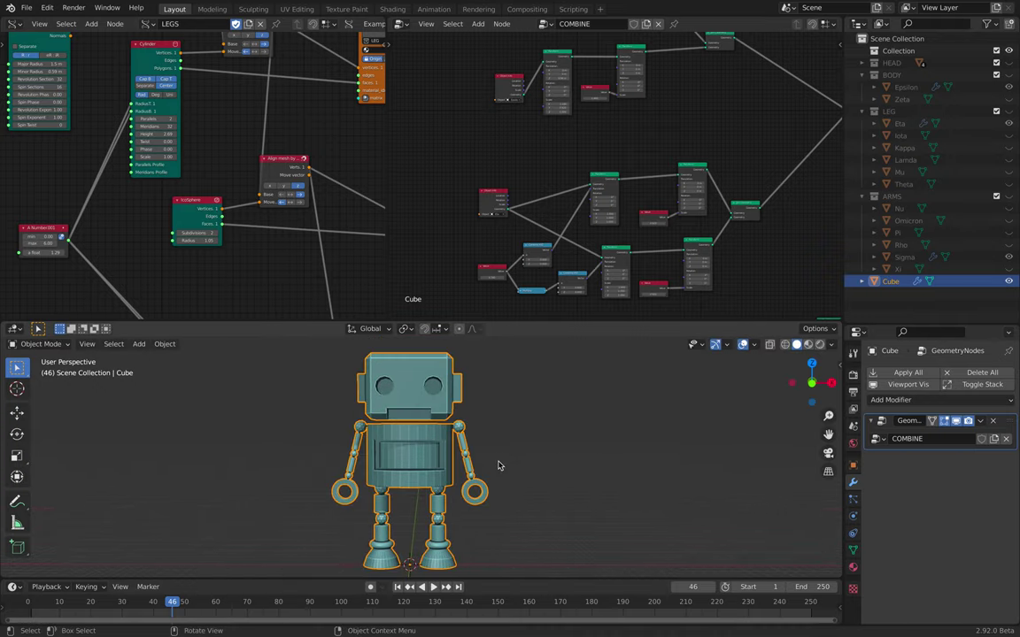
Step: Widen the COMBINE node editor and examine how its Transform and Join Geometry nodes place the robot's paired parts
middle_click_drag(528, 218, 539, 222)
scroll(531, 212, "up", 2)
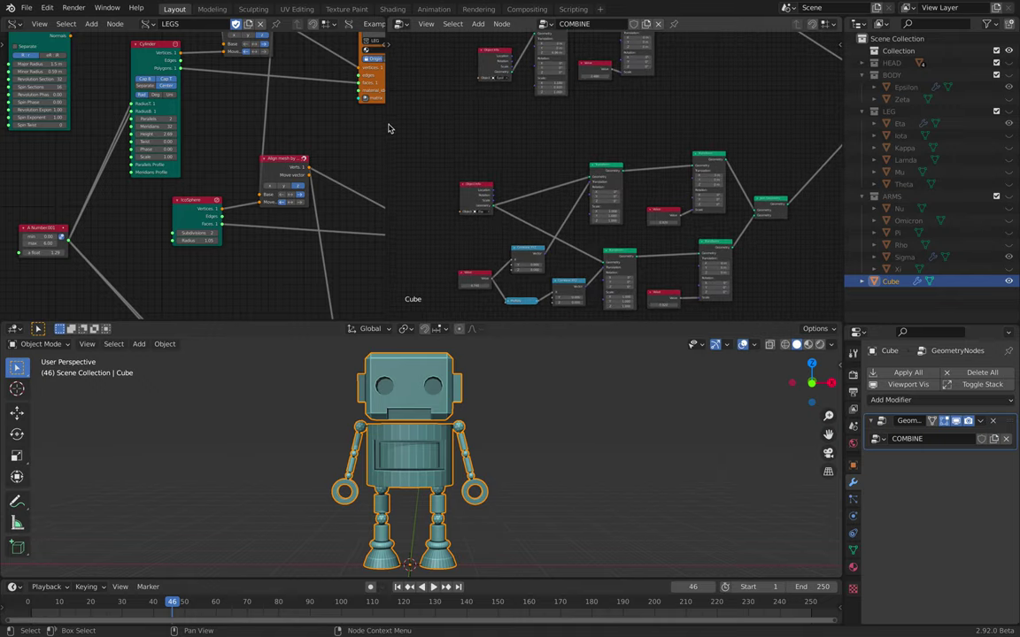
left_click_drag(387, 120, 257, 124)
scroll(429, 152, "up", 3)
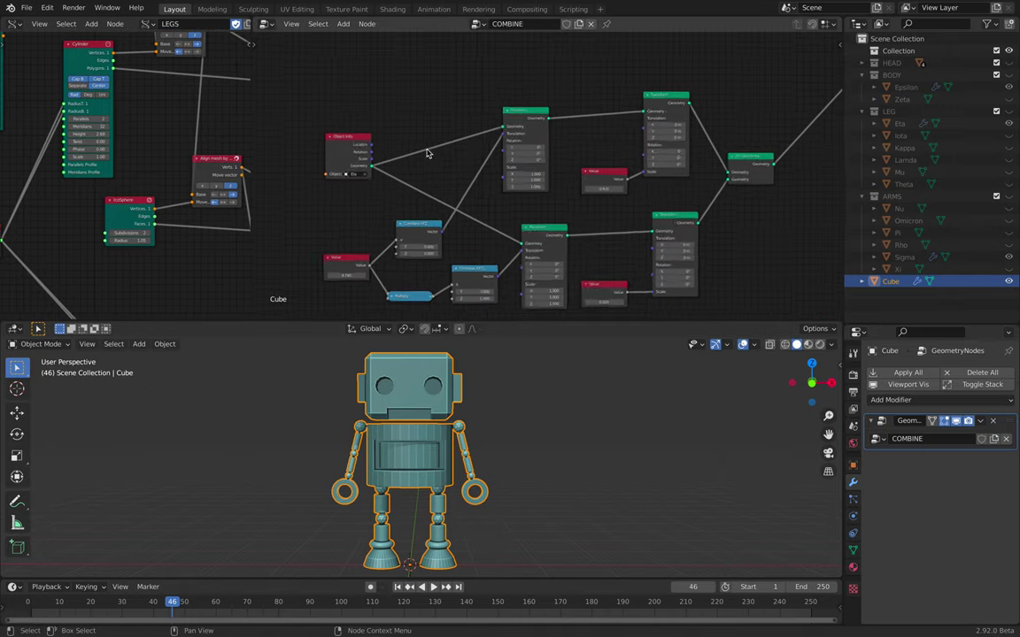
scroll(519, 166, "down", 2)
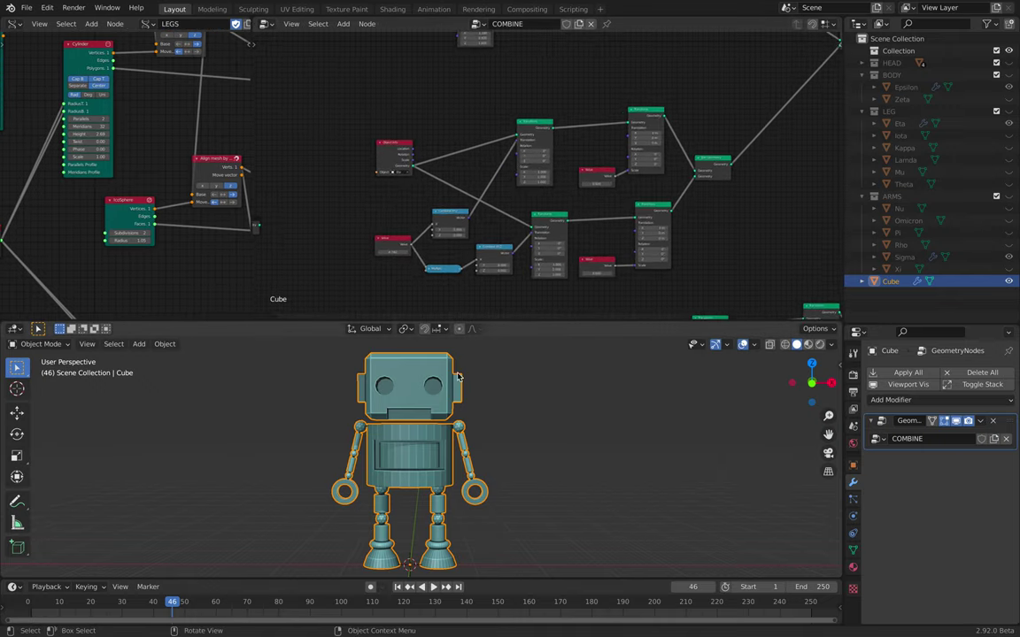
middle_click_drag(421, 416, 444, 406)
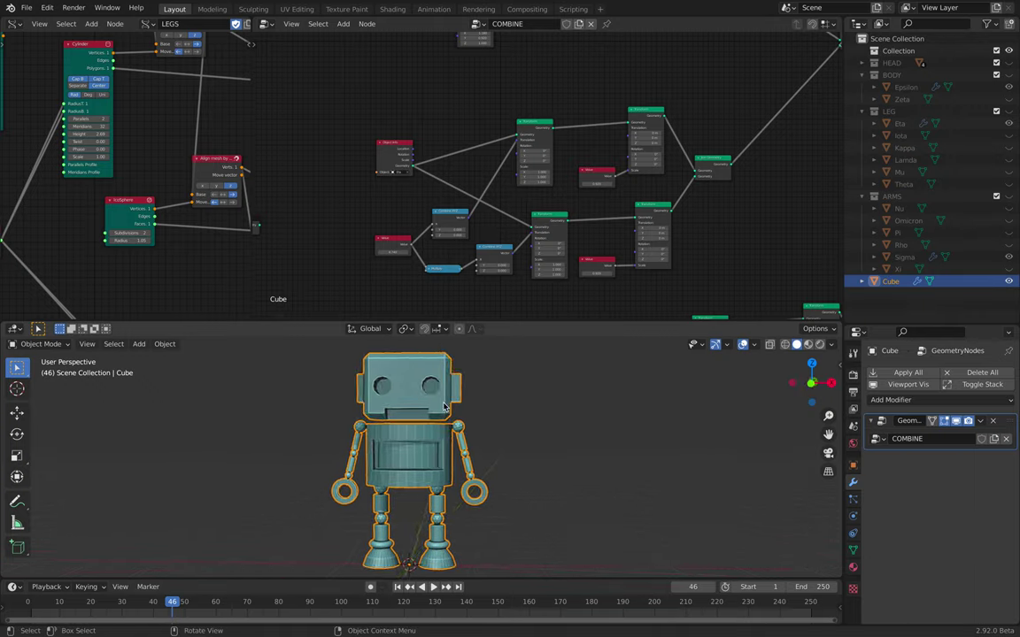
middle_click_drag(343, 396, 493, 405)
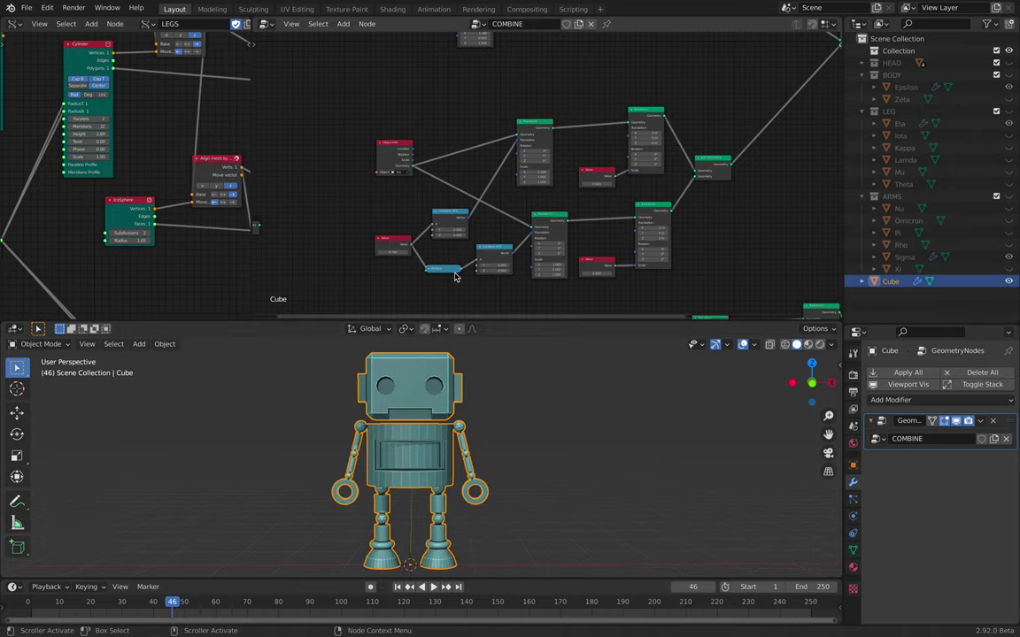
scroll(455, 177, "down", 2)
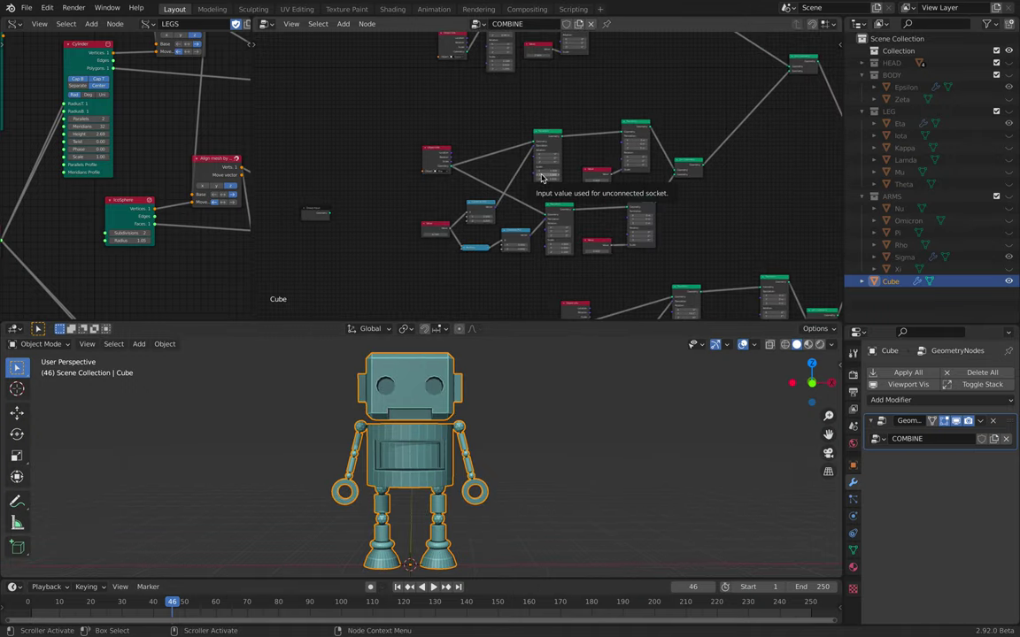
scroll(543, 178, "down", 2)
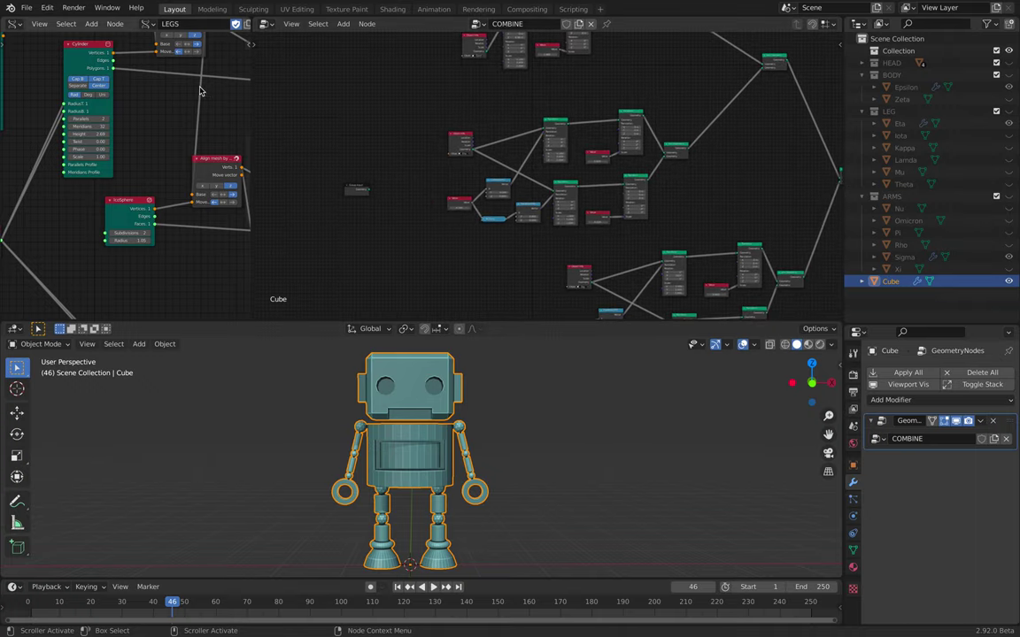
Step: Expand the LEGS node editor over the COMBINE editor and bring the base nodes into view
left_click_drag(248, 20, 284, 87)
scroll(364, 150, "down", 4)
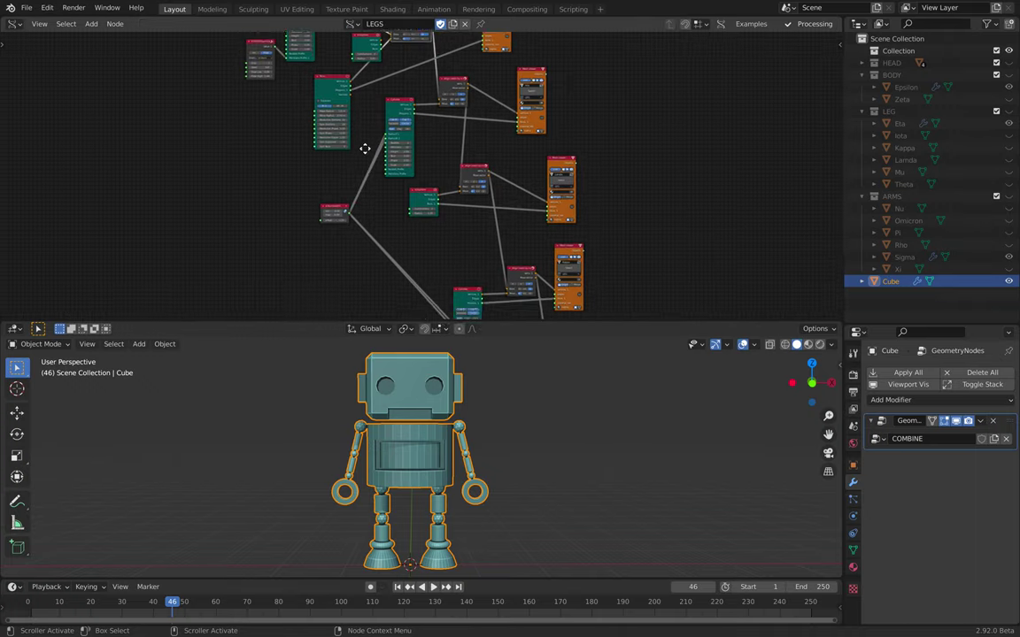
middle_click_drag(363, 150, 391, 272)
Step: Set the base Cylinder's Radius T to 1.08 and Height to 2.58, and the Random Number node's Seed to 400
scroll(364, 168, "up", 5)
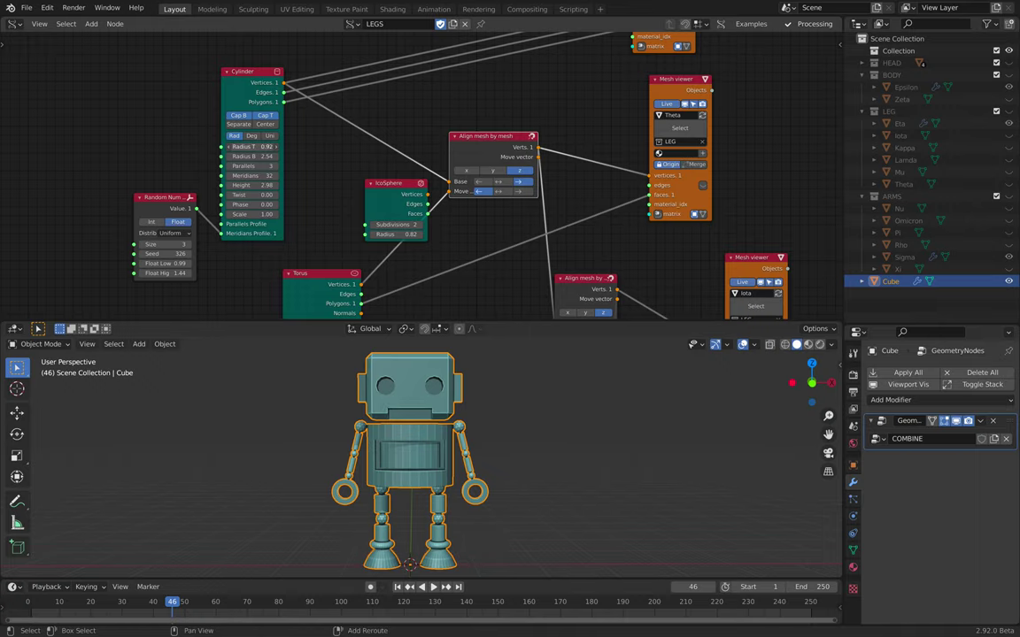
middle_click_drag(170, 241, 179, 232)
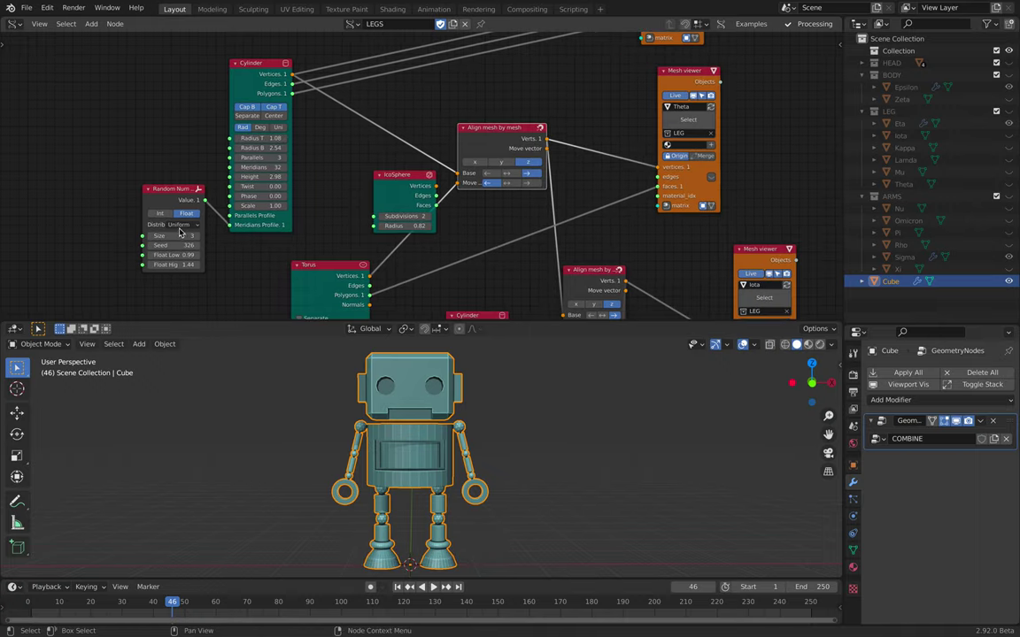
left_click_drag(173, 245, 193, 245)
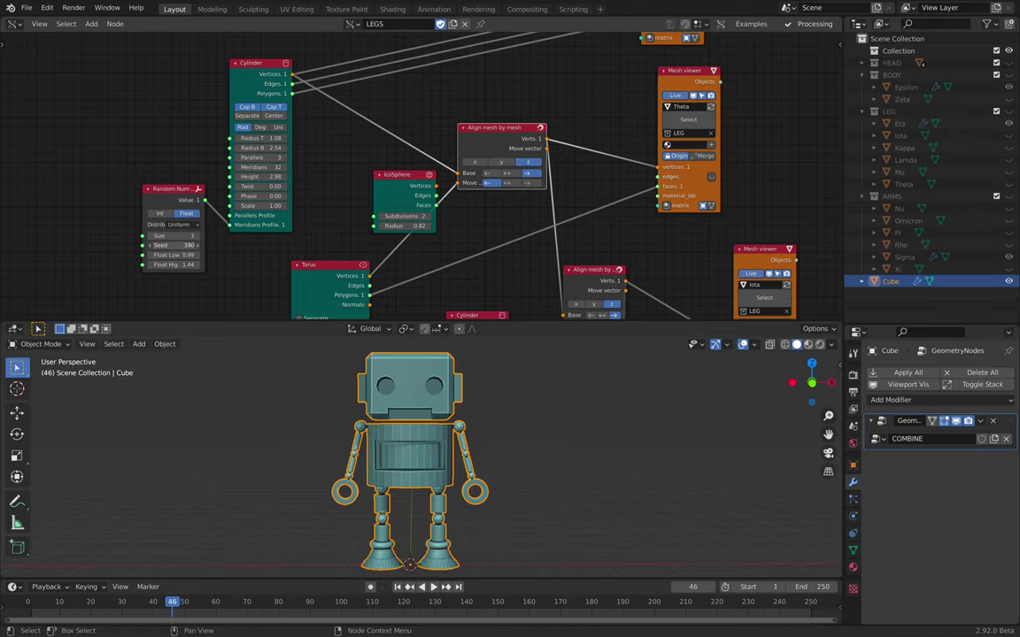
left_click_drag(261, 177, 232, 177)
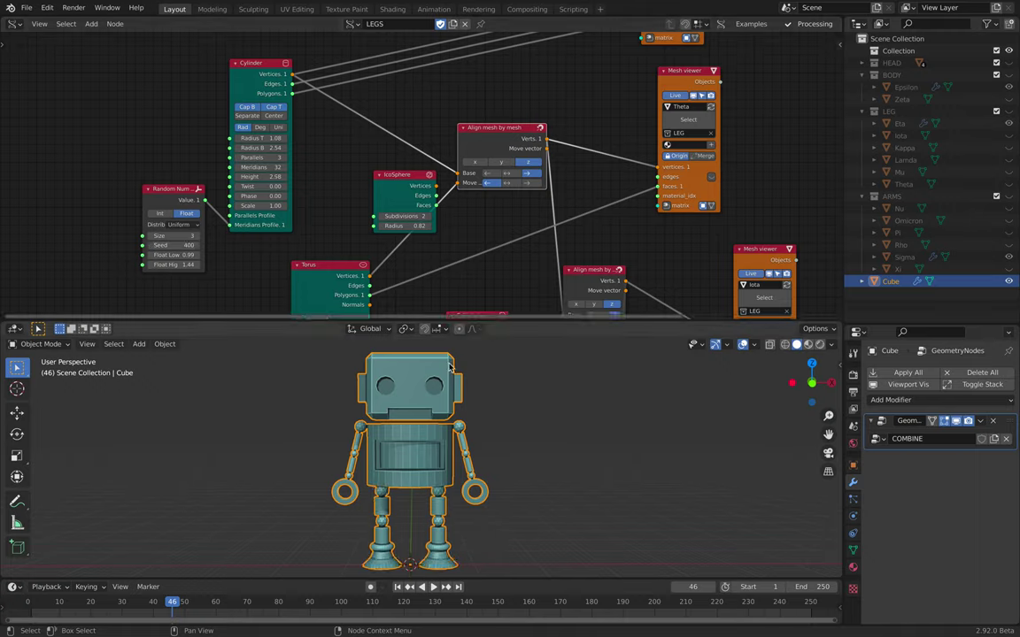
Step: Switch the Sverchok editor to the BODY tree, set the Cylinder's Radius T to 2.37, and save the file
left_click(353, 24)
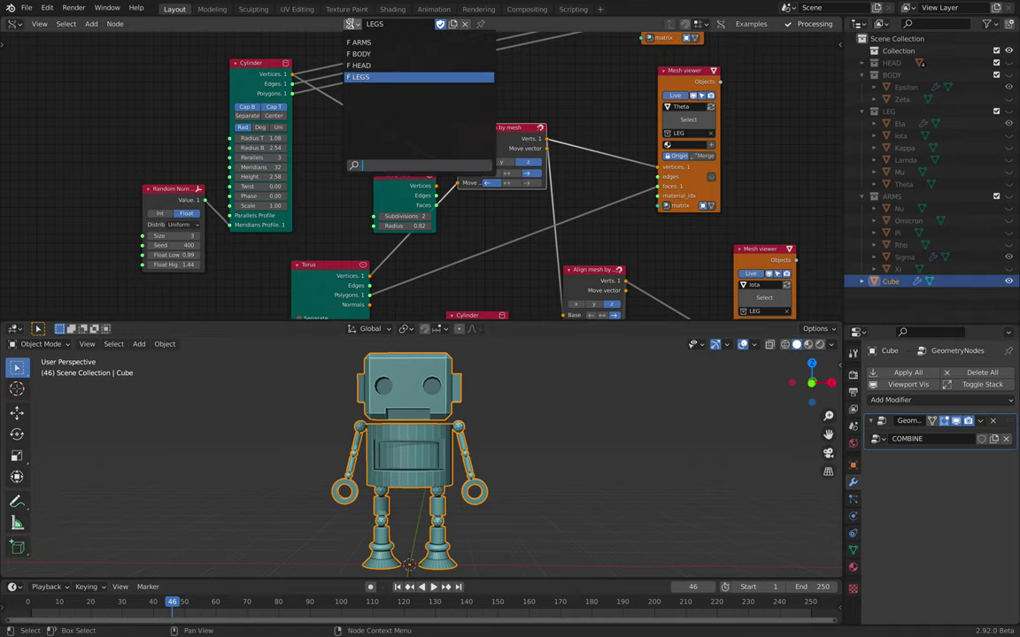
left_click(380, 50)
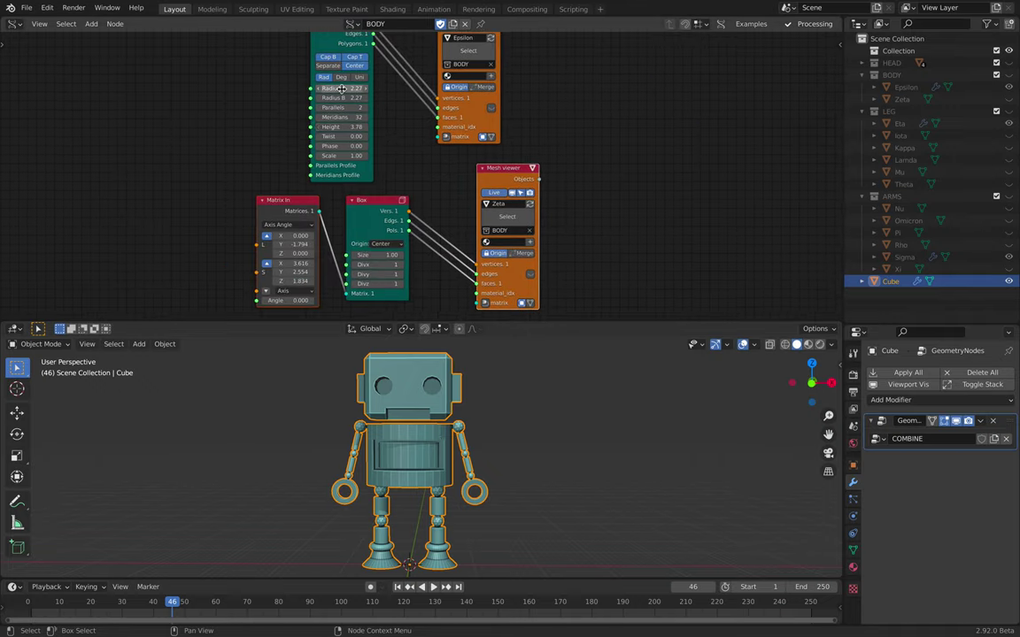
left_click_drag(342, 89, 365, 88)
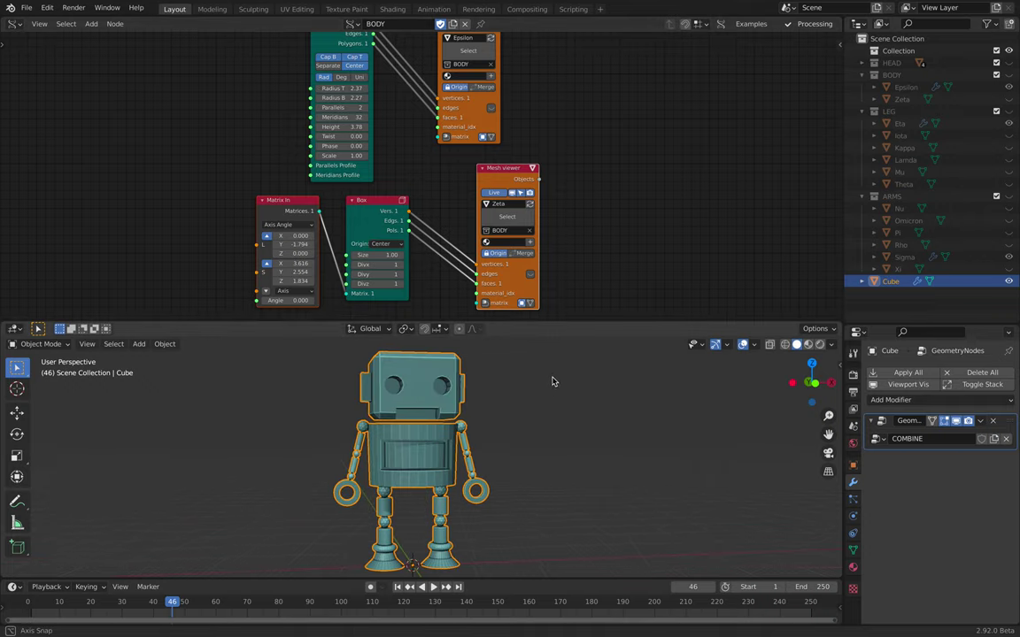
scroll(408, 429, "up", 2)
scroll(408, 428, "down", 2)
key("alt+a")
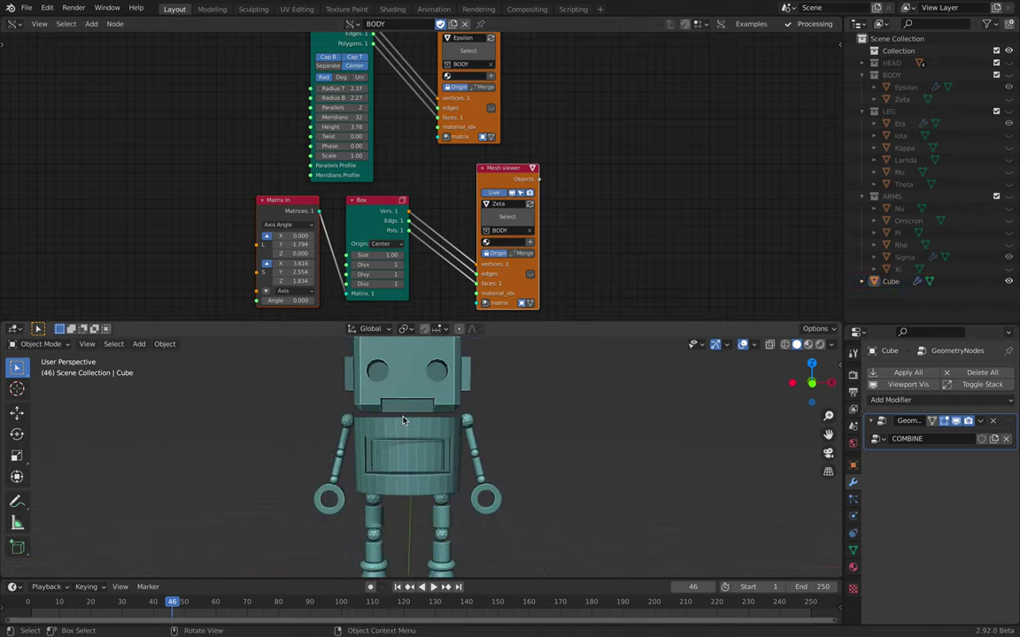
middle_click_drag(419, 411, 417, 419)
key("ctrl+s")
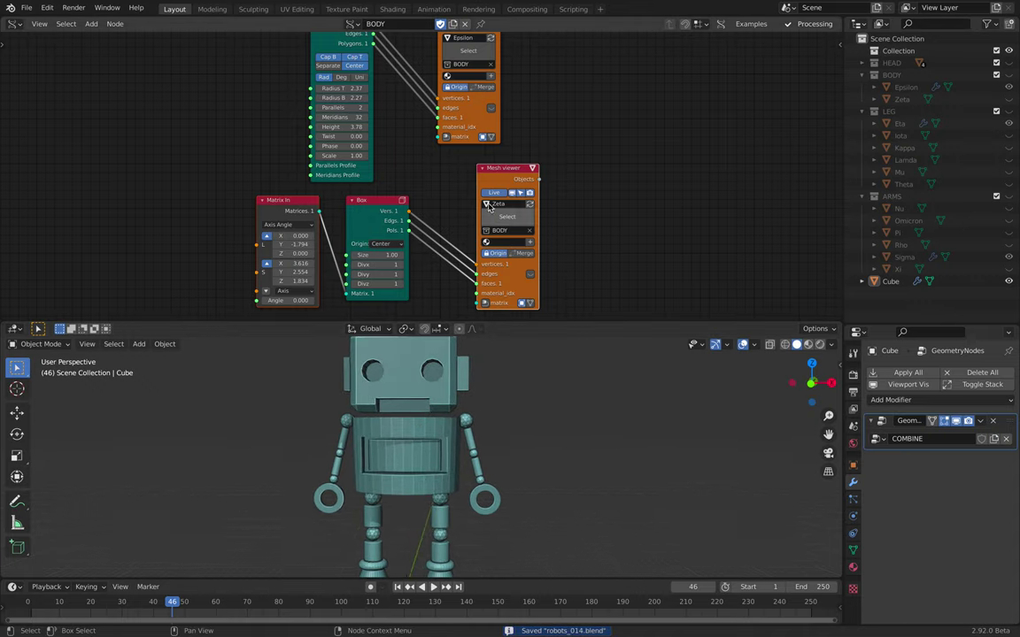
Step: Rearrange the Matrix In, Box and Zeta Mesh viewer nodes, set the Box's Size to 0.98, and save the file
left_click_drag(483, 168, 453, 169)
left_click_drag(380, 208, 378, 246)
left_click(373, 211)
middle_click_drag(530, 485, 511, 431)
key("ctrl+s")
middle_click_drag(440, 440, 421, 423)
left_click(442, 430)
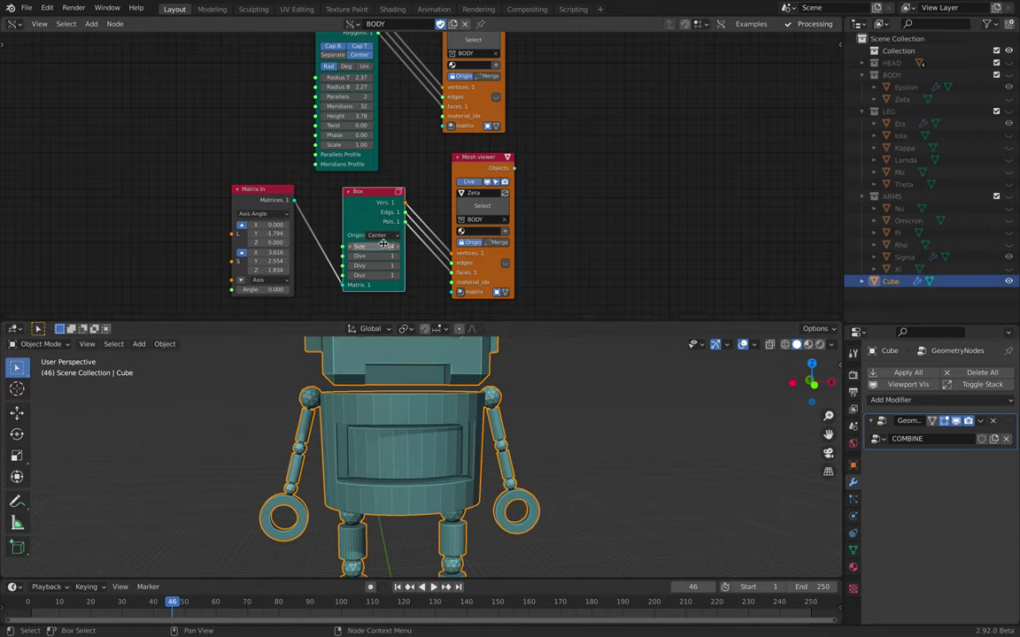
mouse_move(371, 246)
left_mouse_down()
mouse_move(406, 246)
mouse_move(368, 246)
left_mouse_up()
scroll(478, 431, "down", 2)
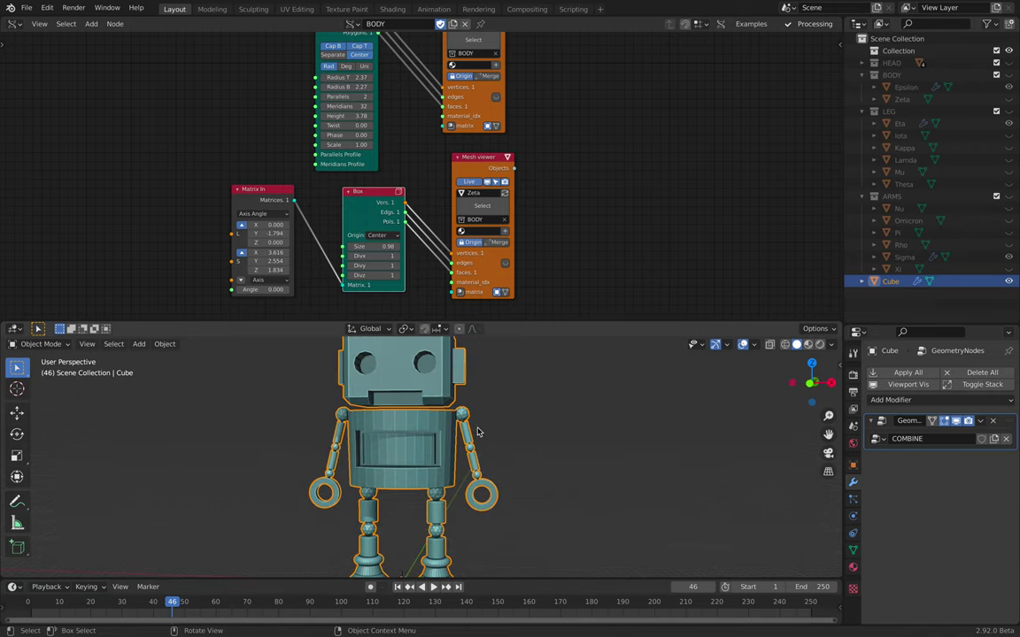
key("ctrl+s")
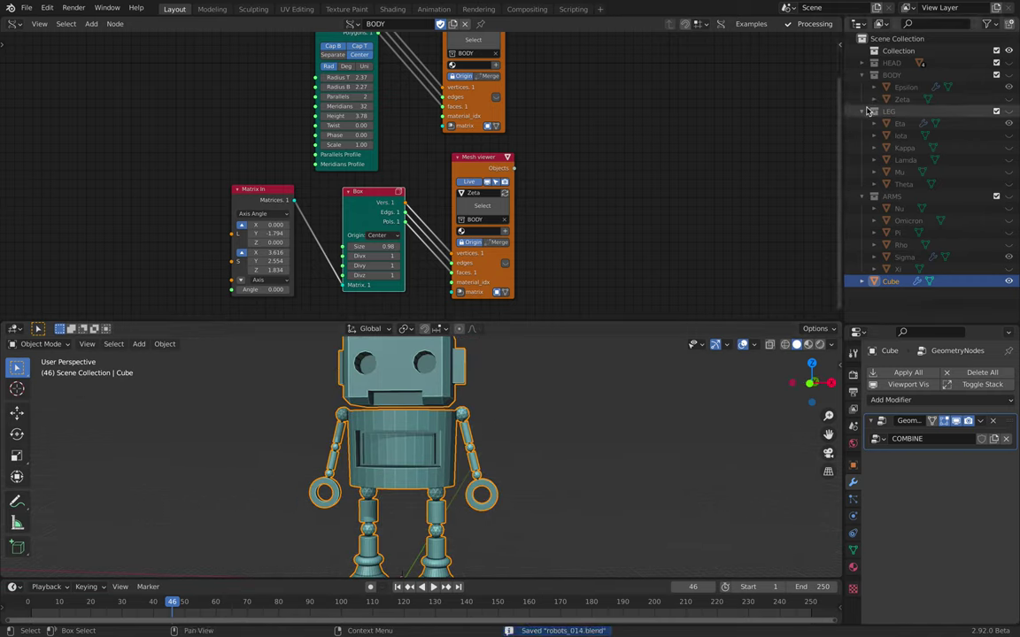
Step: Split the node area, make the new part a Geometry Node Editor, and display Epsilon's BODY.001 tree in it
left_click(862, 111)
left_click(873, 63)
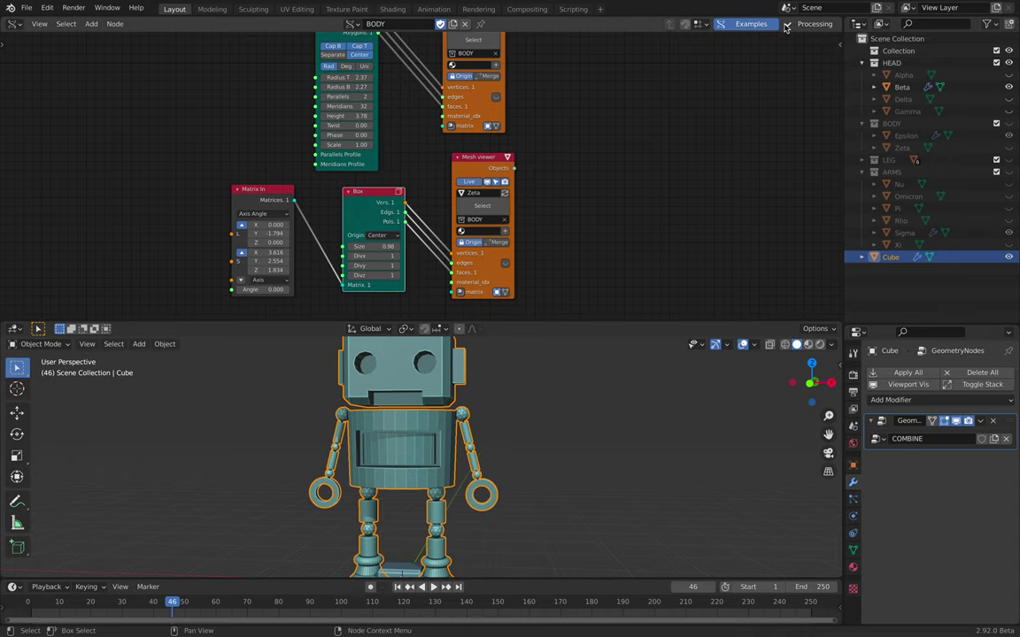
left_click_drag(836, 20, 473, 21)
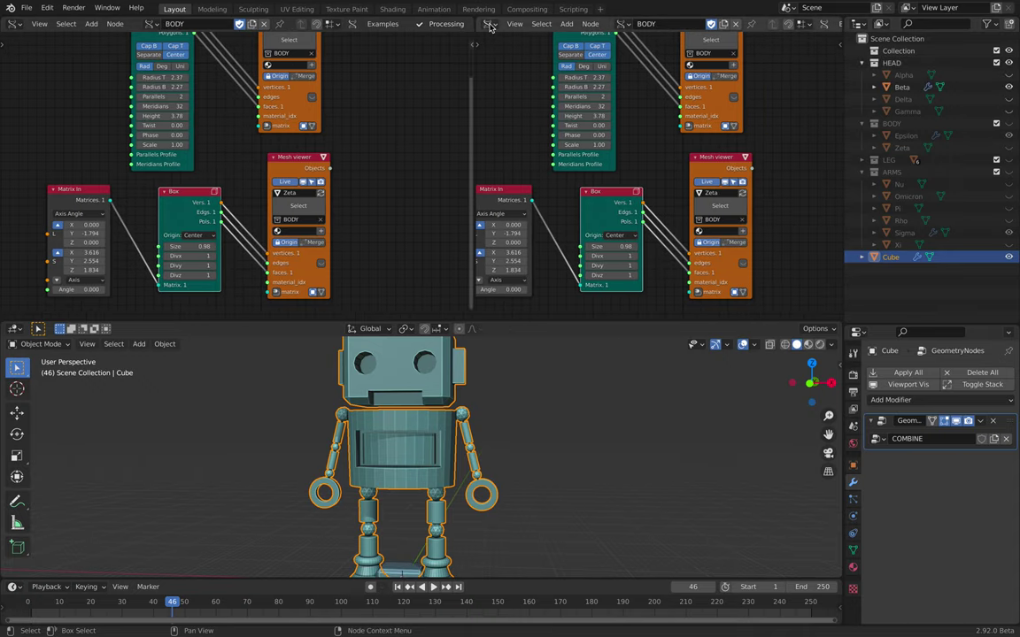
left_click(490, 23)
left_click(503, 138)
scroll(552, 146, "down", 8)
middle_click_drag(555, 168, 589, 196)
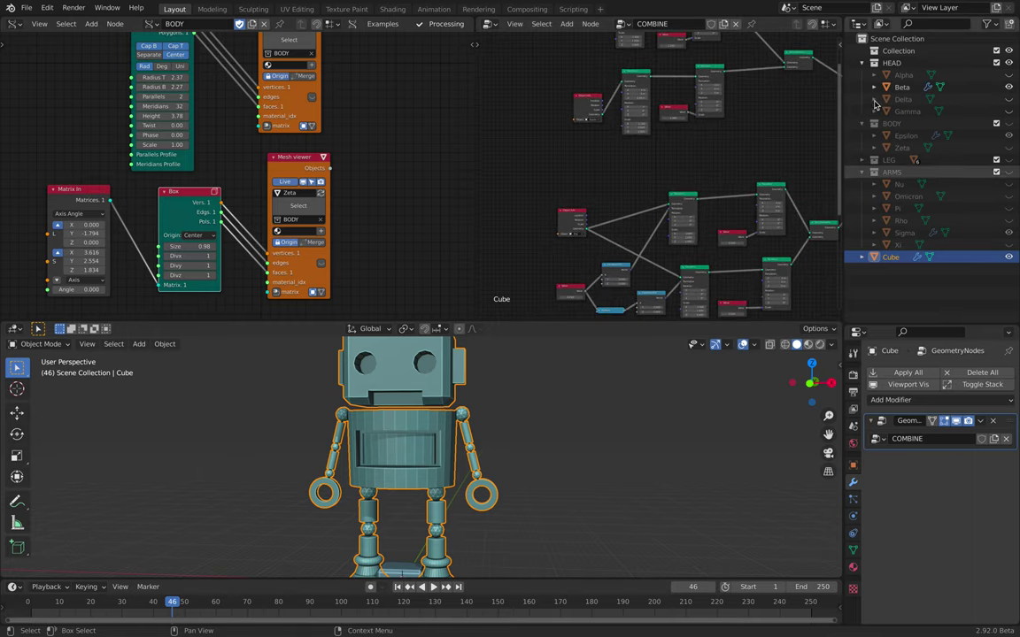
left_click(905, 136)
key("Home")
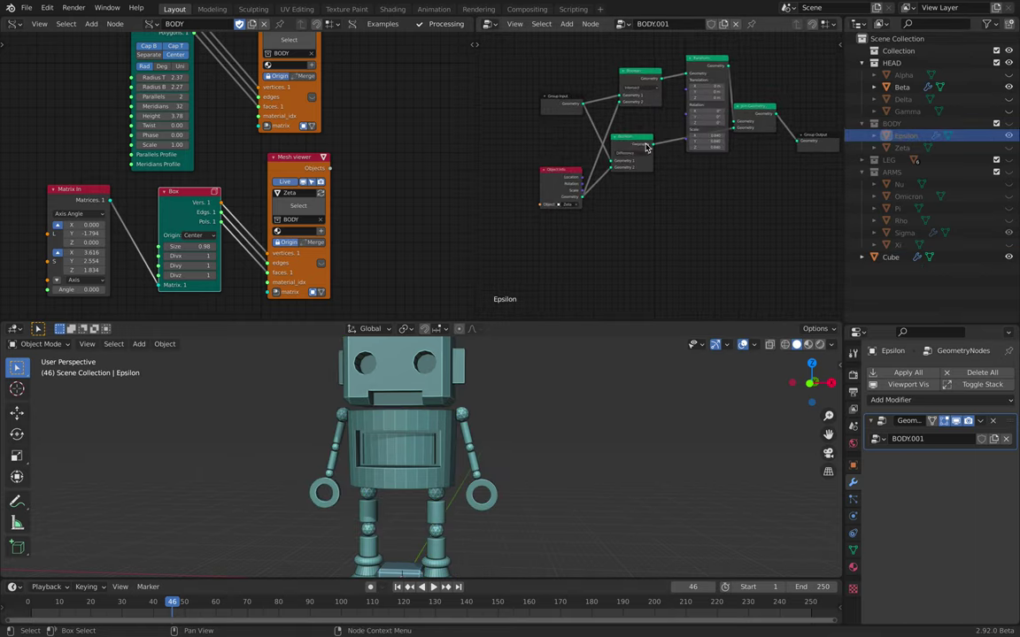
Step: Widen the BODY.001 geometry node editor and reposition the Group Input and Intersect Boolean nodes
left_click_drag(475, 135, 353, 136)
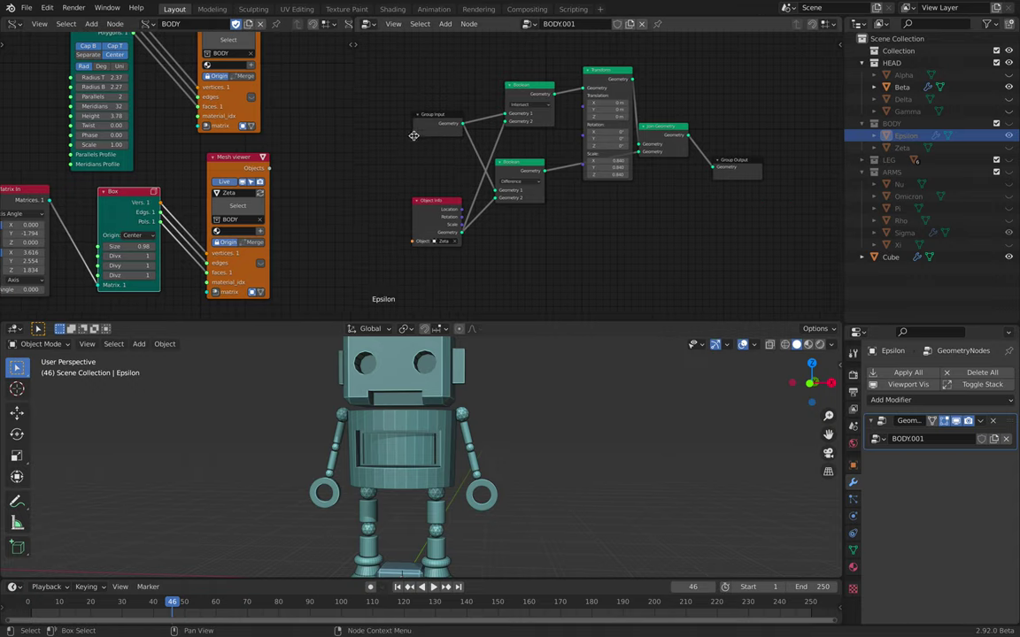
scroll(418, 136, "up", 3)
middle_click_drag(455, 140, 478, 154)
left_click_drag(462, 121, 438, 116)
left_click_drag(589, 88, 555, 85)
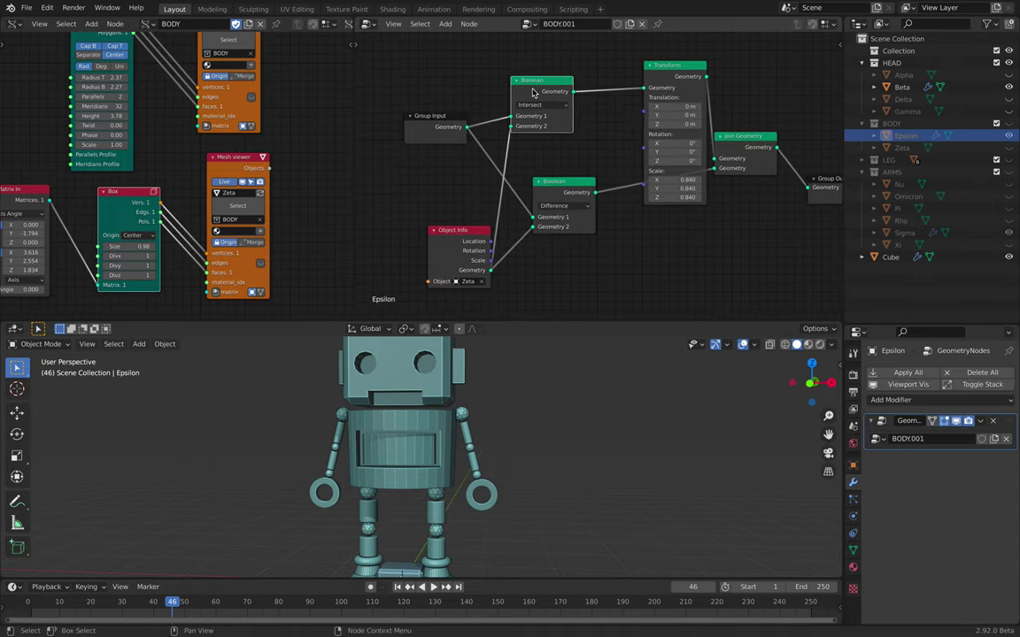
left_click_drag(464, 117, 422, 111)
left_click_drag(517, 88, 507, 93)
middle_click_drag(502, 133, 526, 130)
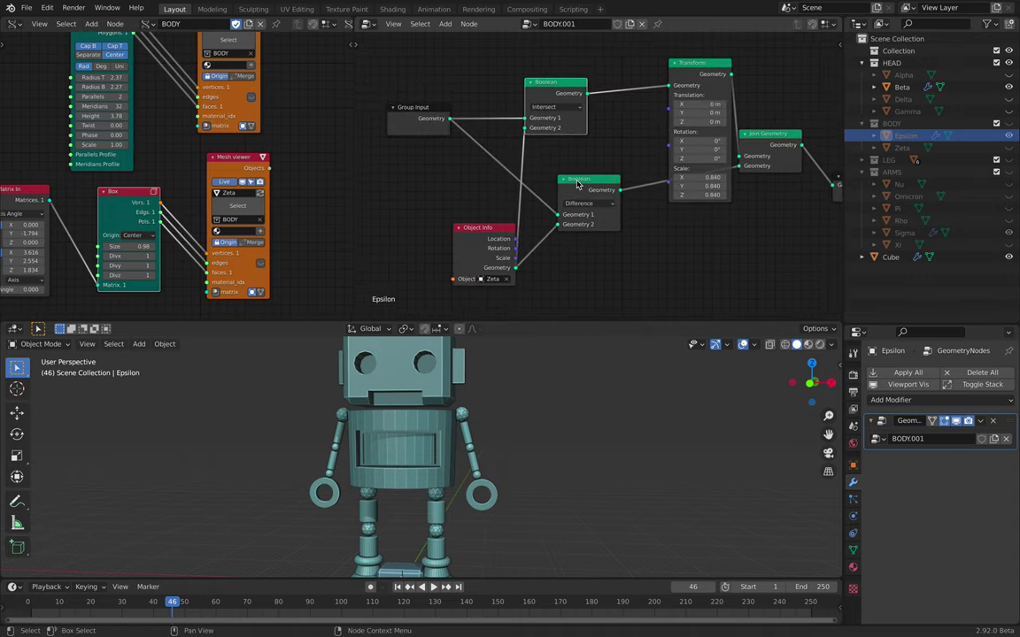
Step: Rearrange the Zeta Object Info node and the Difference and Intersect Boolean nodes so their links are easy to follow
left_click_drag(577, 180, 568, 158)
left_click_drag(491, 225, 480, 198)
left_click_drag(571, 160, 564, 178)
left_click_drag(566, 103, 587, 111)
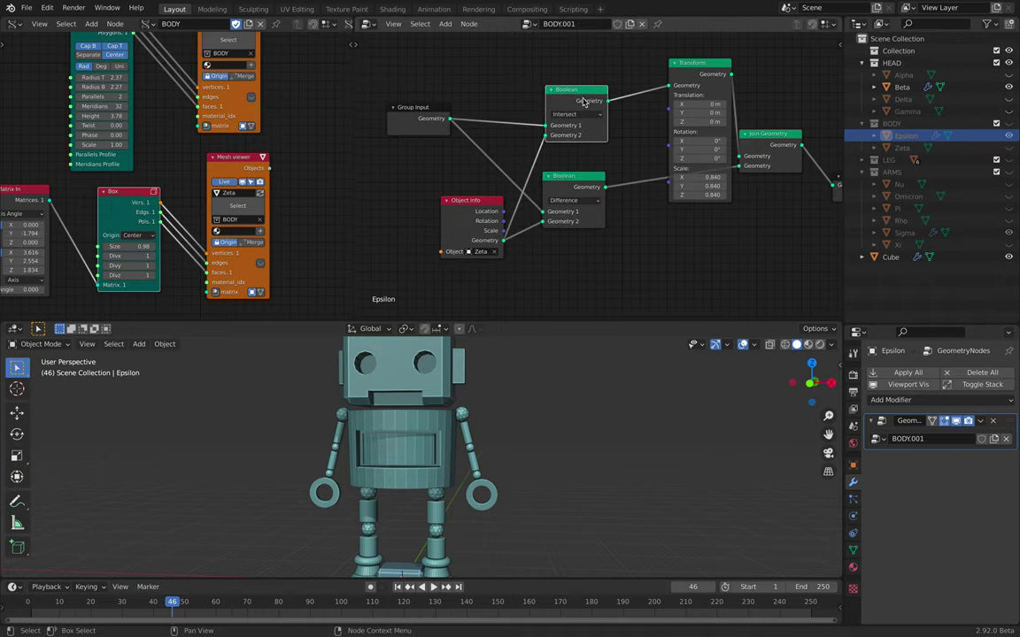
Step: Set the Transform node's Scale to 0.880 on all axes in BODY.001 and save the file
scroll(583, 103, "up", 1)
left_click_drag(672, 188, 696, 187)
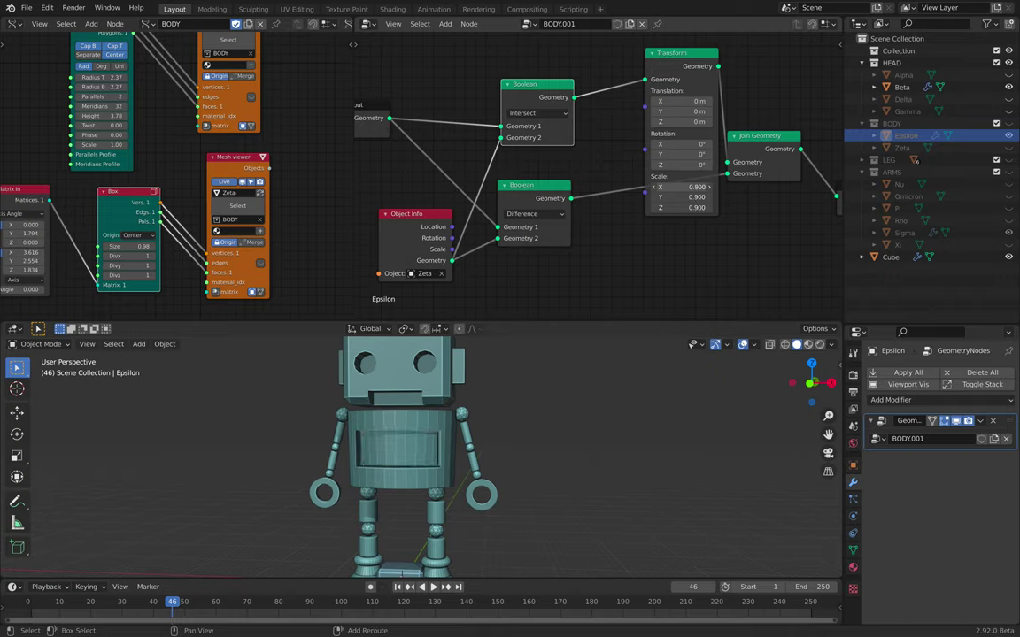
middle_click_drag(513, 350, 446, 473)
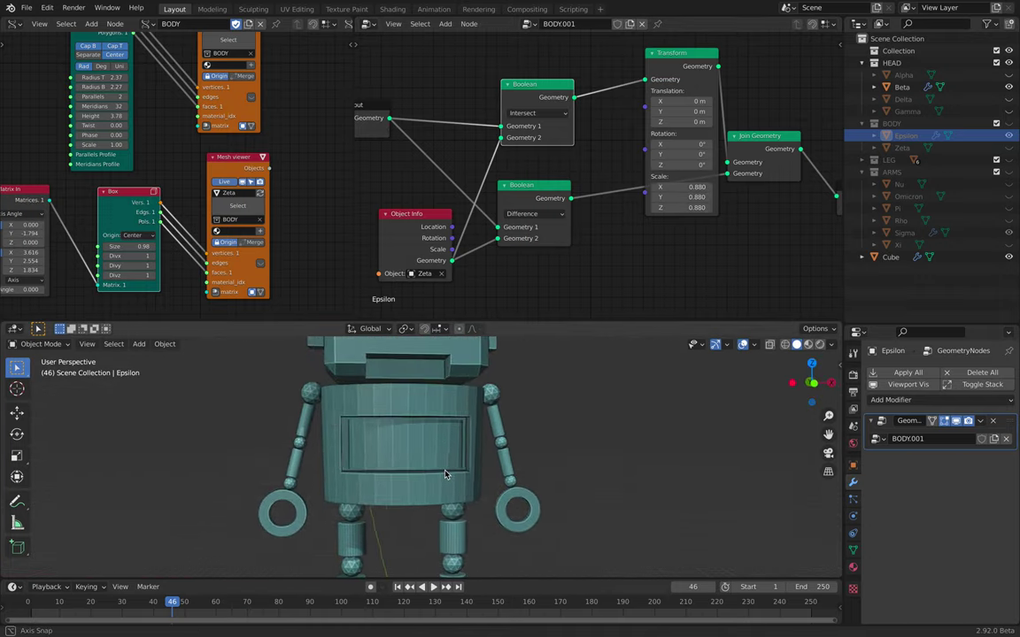
scroll(457, 462, "down", 4)
key("ctrl+s")
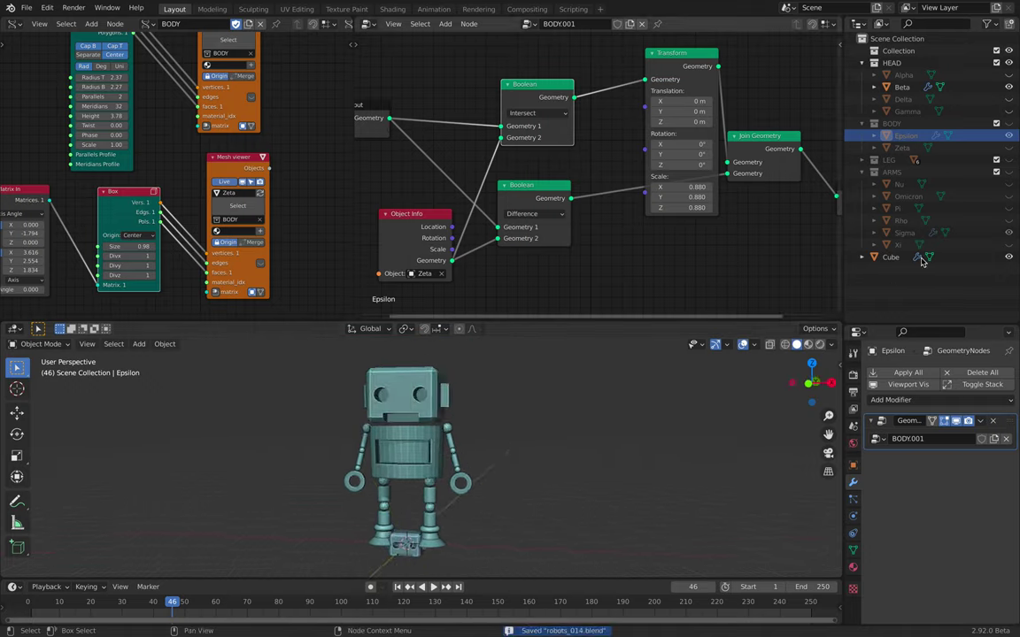
Step: Display Eta's leg geometry node tree and collapse the HEAD, BODY, LEG and ARMS collections in the Outliner
left_click(861, 62)
left_click(861, 76)
left_click(861, 88)
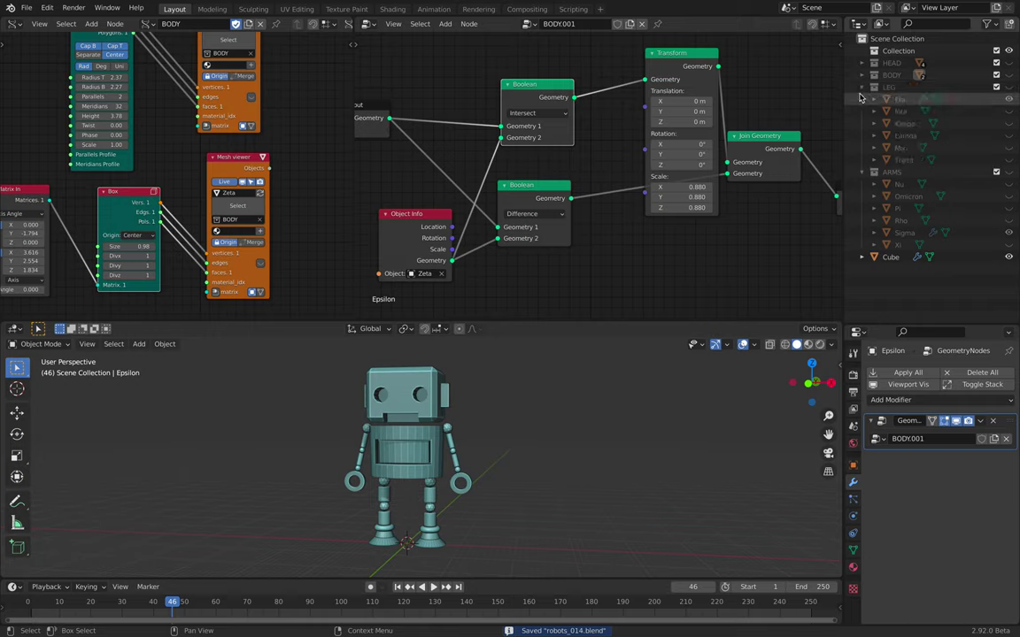
left_click(868, 99)
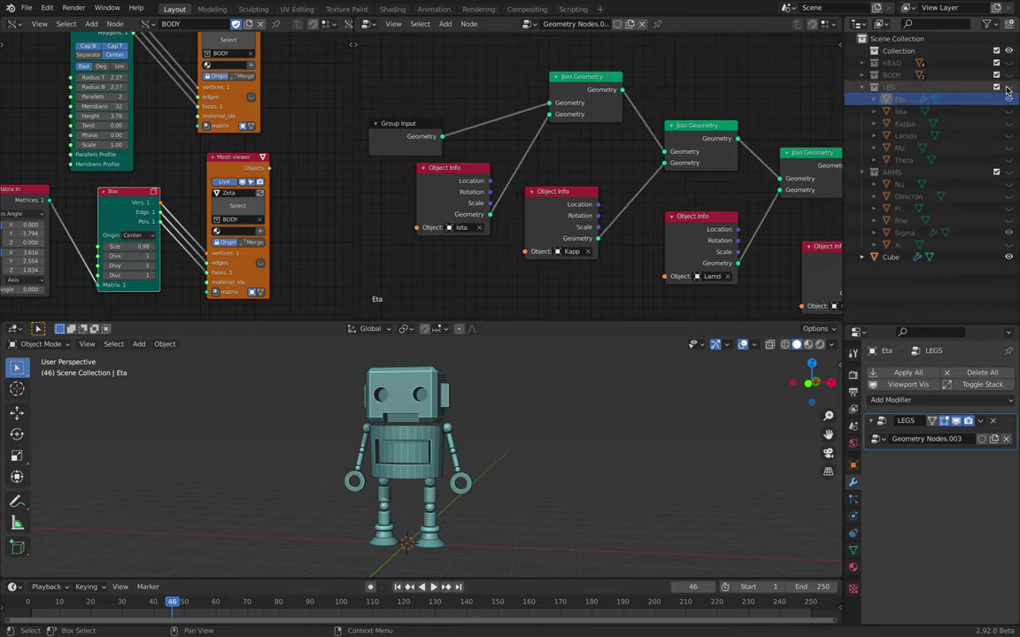
left_click(867, 89)
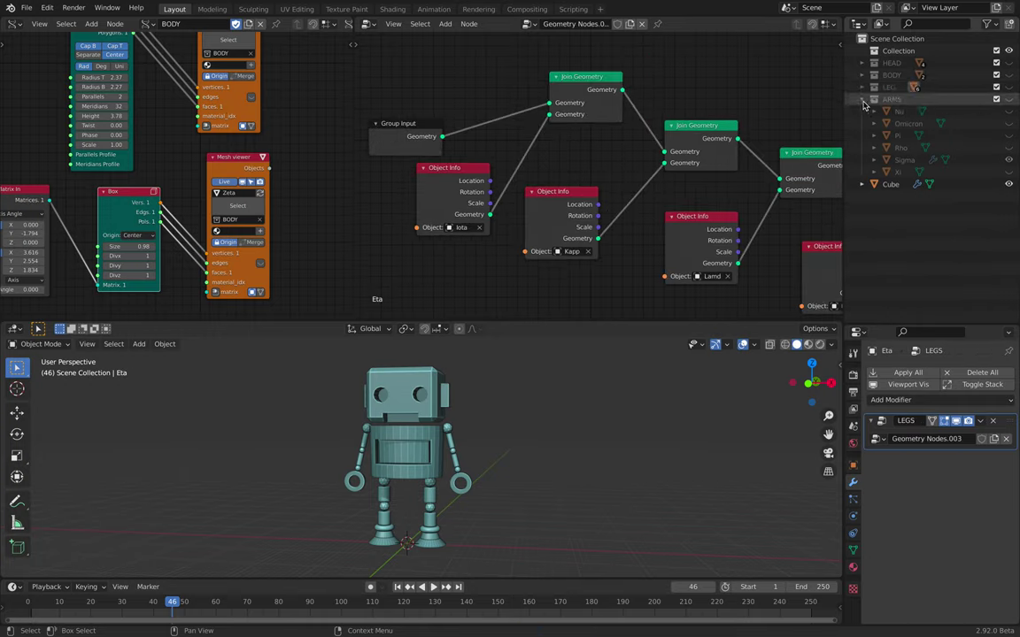
left_click(863, 100)
Step: Examine how the BODY tree's Mesh viewer nodes assign their objects to the matching part collection in the Outliner
scroll(645, 114, "down", 1)
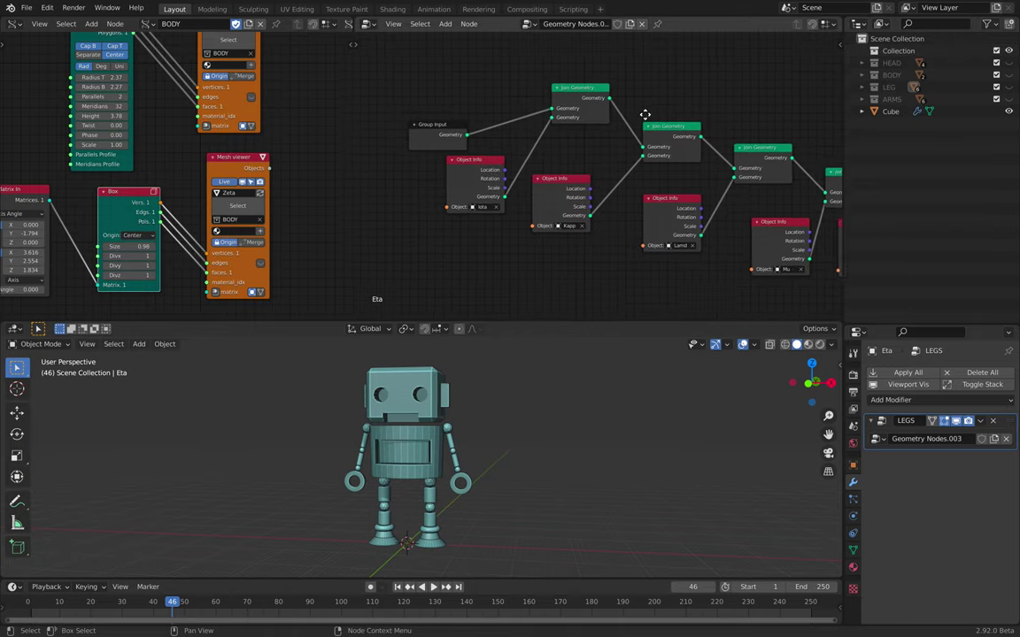
middle_click_drag(646, 114, 638, 110)
left_click(894, 63)
left_click(895, 76)
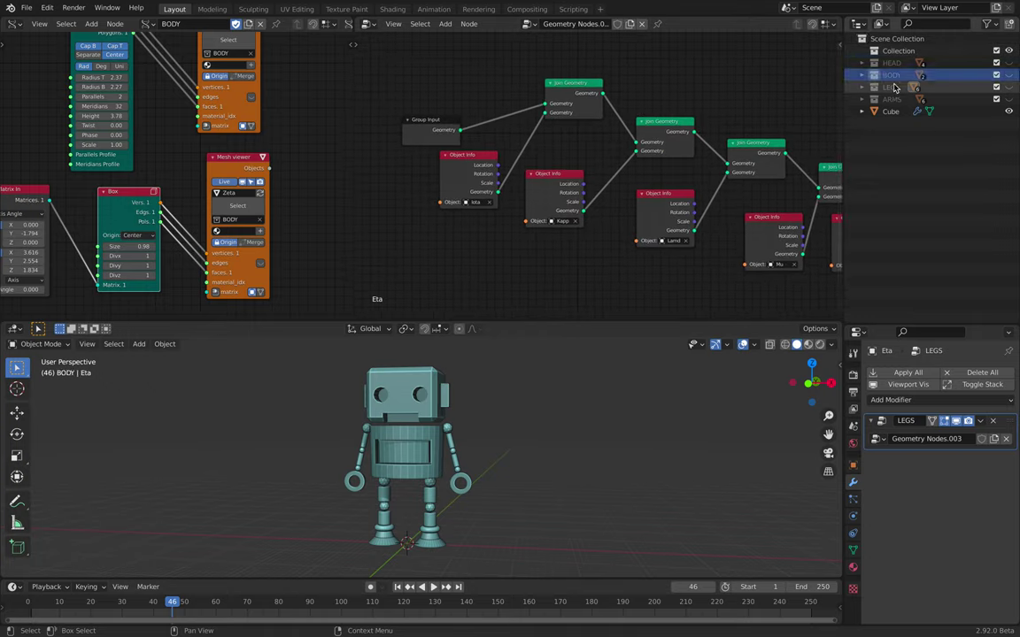
left_click(894, 88)
left_click(892, 63)
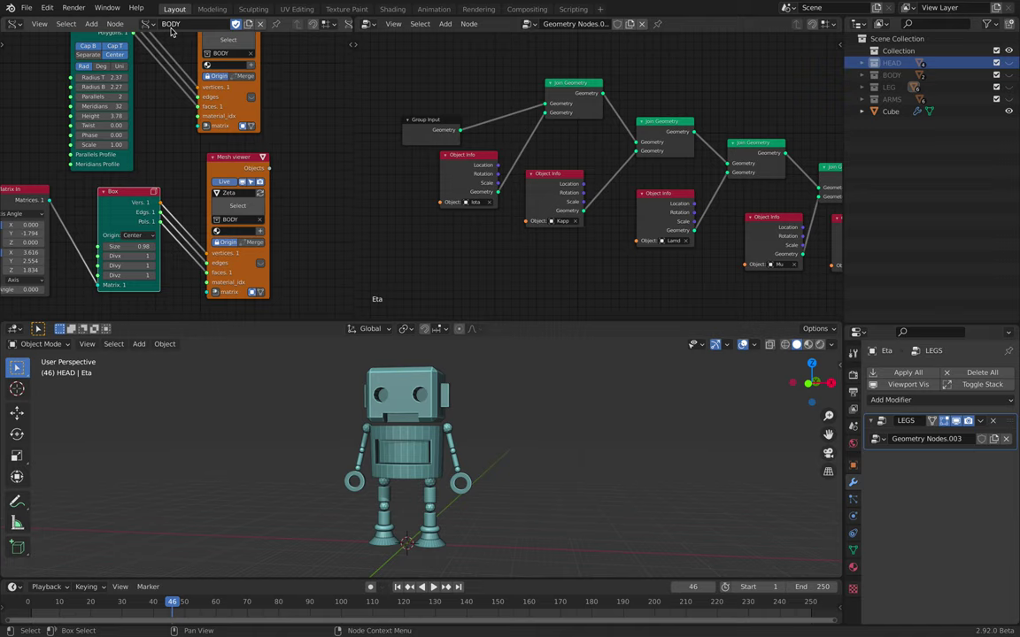
scroll(186, 68, "down", 1)
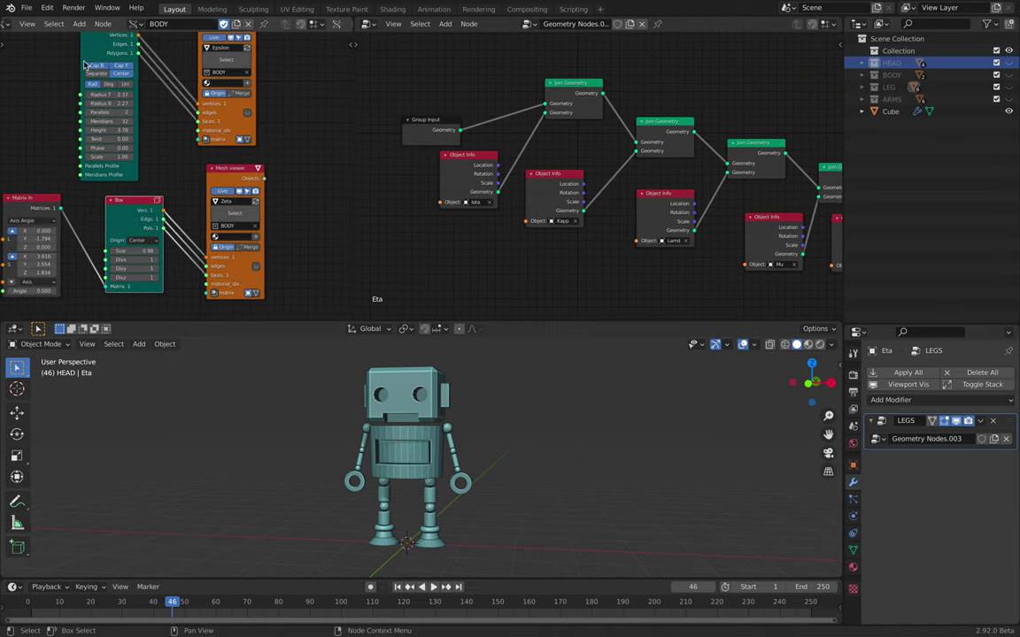
scroll(171, 130, "up", 2)
scroll(232, 108, "up", 1)
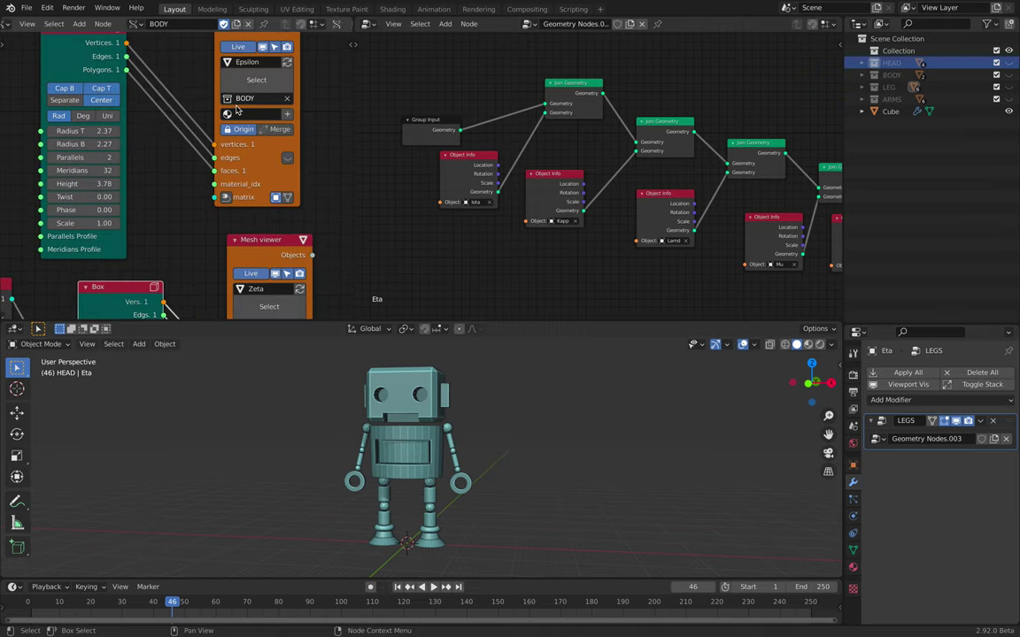
middle_click_drag(266, 106, 255, 93)
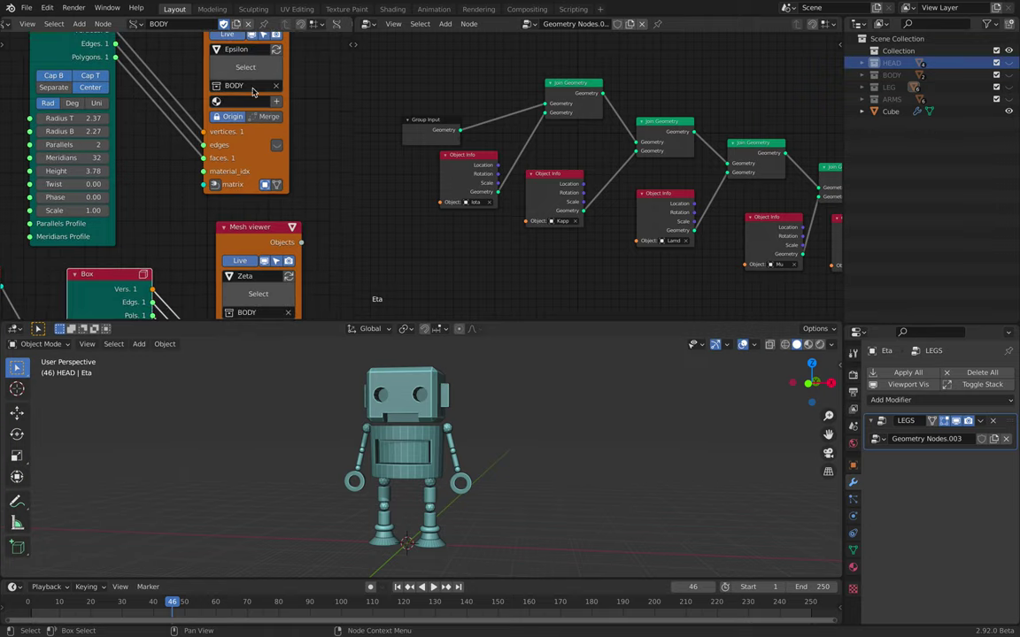
middle_click_drag(302, 231, 282, 131)
Step: Switch the Sverchok editor to the LEGS tree and examine its Mesh viewer, Torus, Cylinder and Align mesh by mesh nodes
left_click(135, 24)
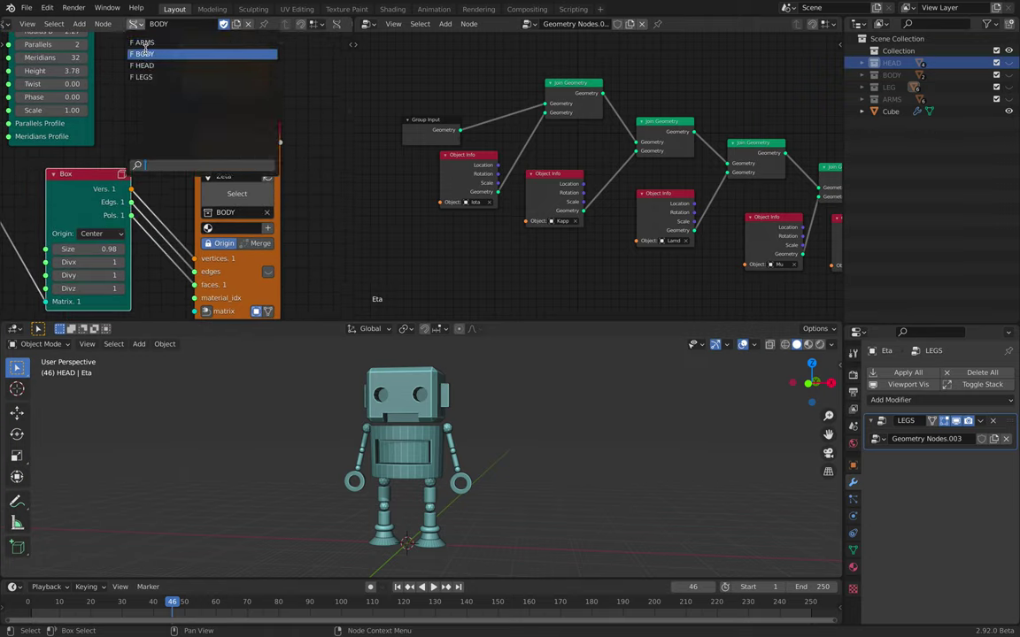
left_click(133, 69)
scroll(264, 161, "down", 4)
middle_click_drag(264, 161, 91, 174)
scroll(200, 177, "up", 5)
scroll(267, 227, "down", 2)
scroll(256, 268, "down", 4)
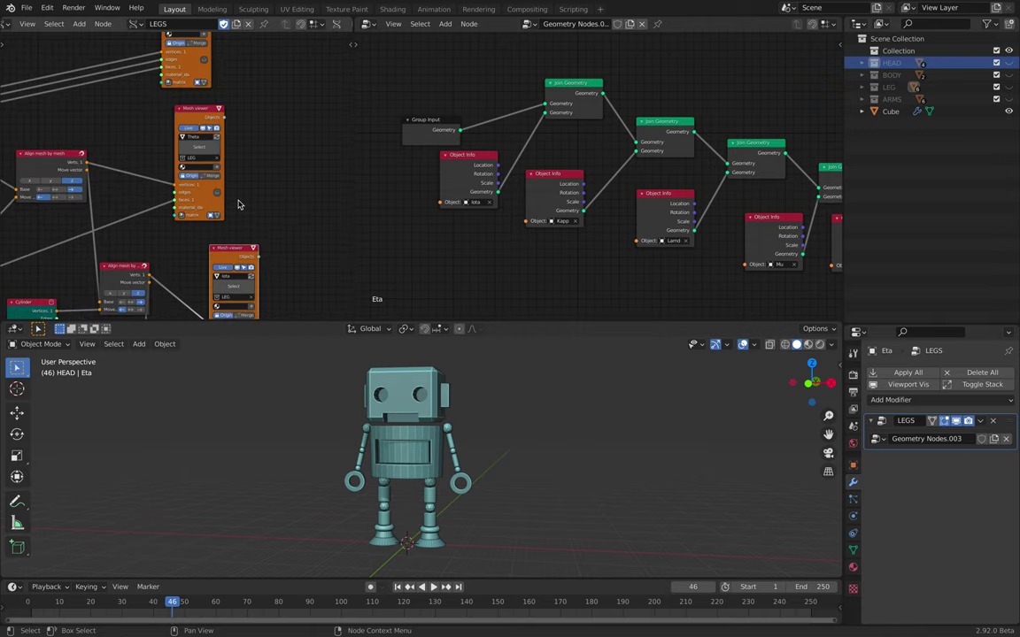
scroll(128, 198, "down", 4)
middle_click_drag(116, 214, 183, 150)
scroll(172, 142, "up", 4)
scroll(179, 168, "up", 3)
middle_click_drag(187, 206, 207, 205)
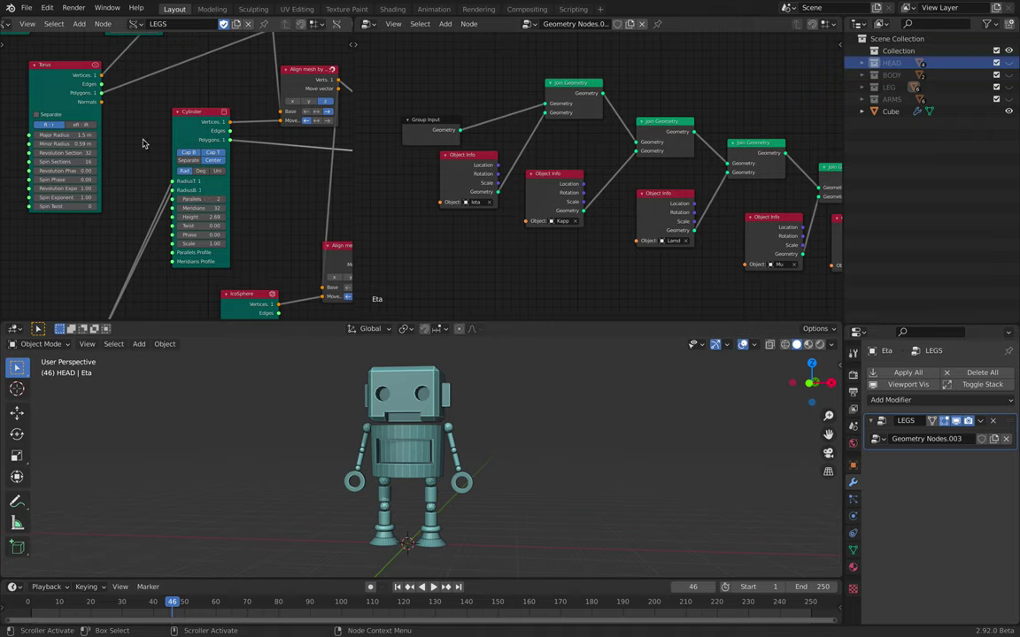
middle_click_drag(144, 143, 194, 174)
middle_click_drag(149, 89, 142, 133)
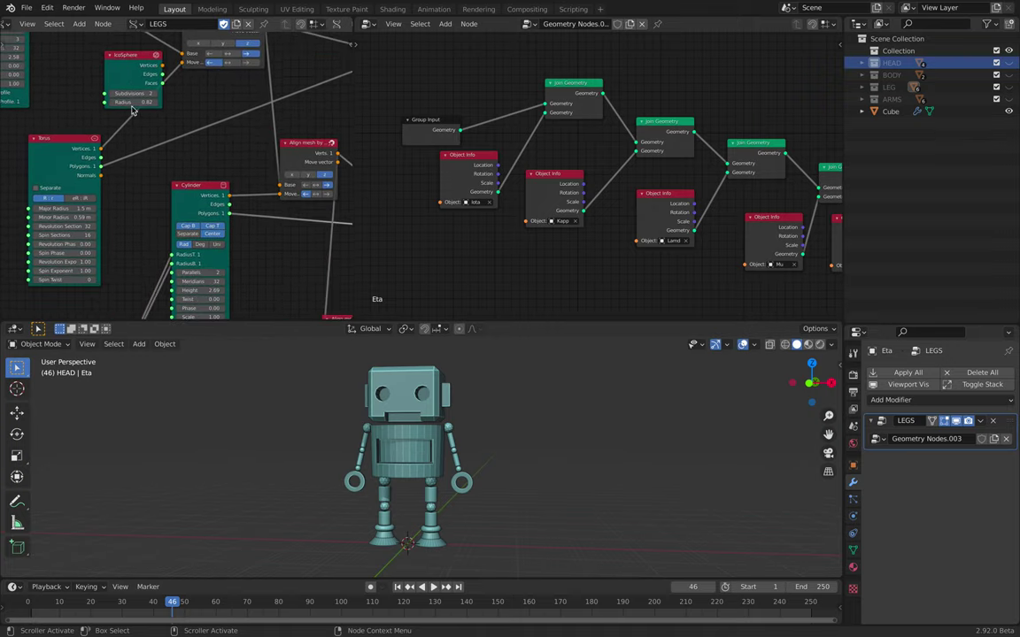
Step: Set the Radius of the IcoSphere below the upper Cylinder in the LEGS tree to 1.43 and save the file
middle_click_drag(273, 259, 162, 103)
scroll(178, 135, "down", 3, "shift")
scroll(178, 135, "left", 1, "ctrl")
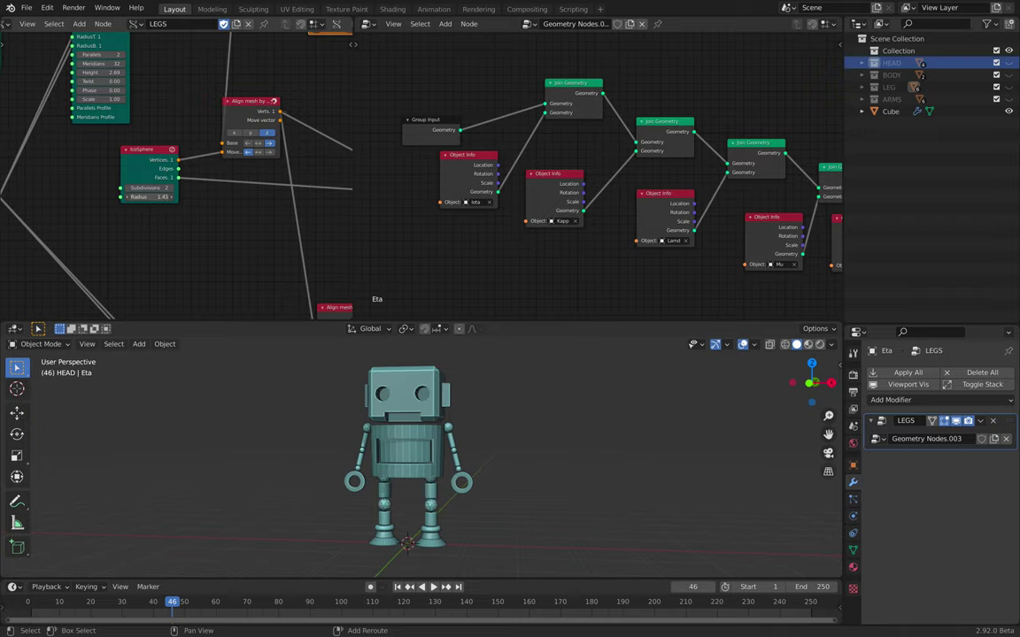
middle_click_drag(192, 131, 177, 38)
middle_click_drag(253, 310, 176, 194)
key("ctrl+s")
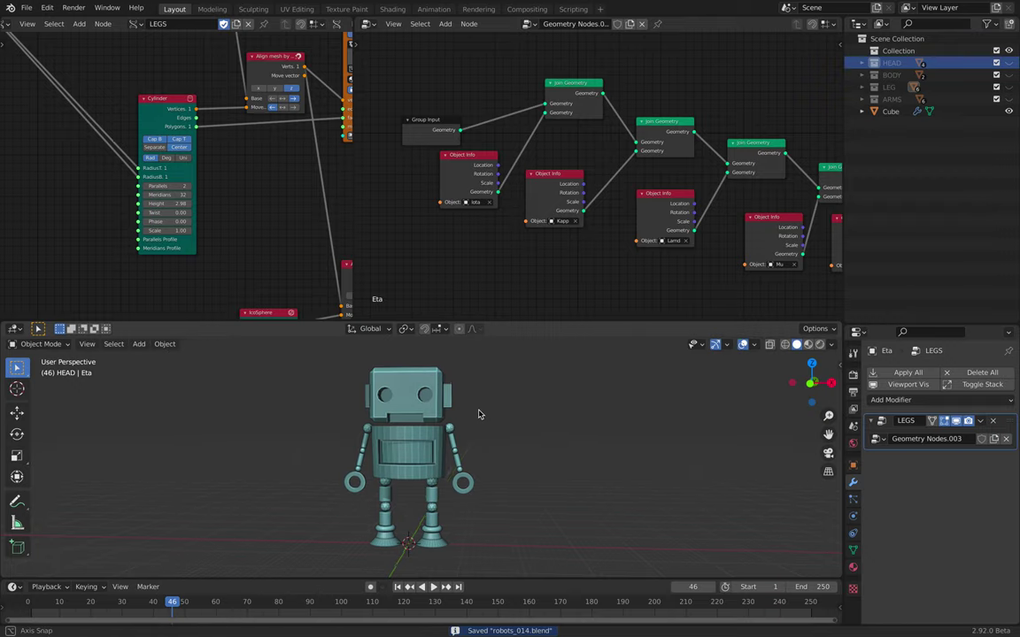
middle_click_drag(478, 414, 485, 414)
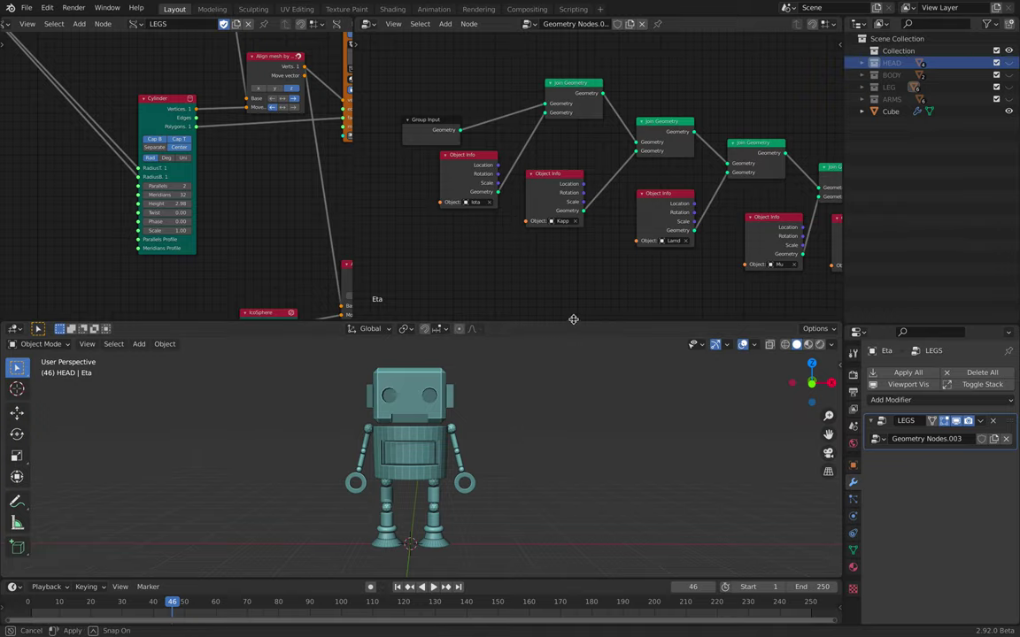
Step: Save the file and select the combined robot in an enlarged 3D viewport to display its COMBINE node tree
left_click_drag(574, 319, 573, 264)
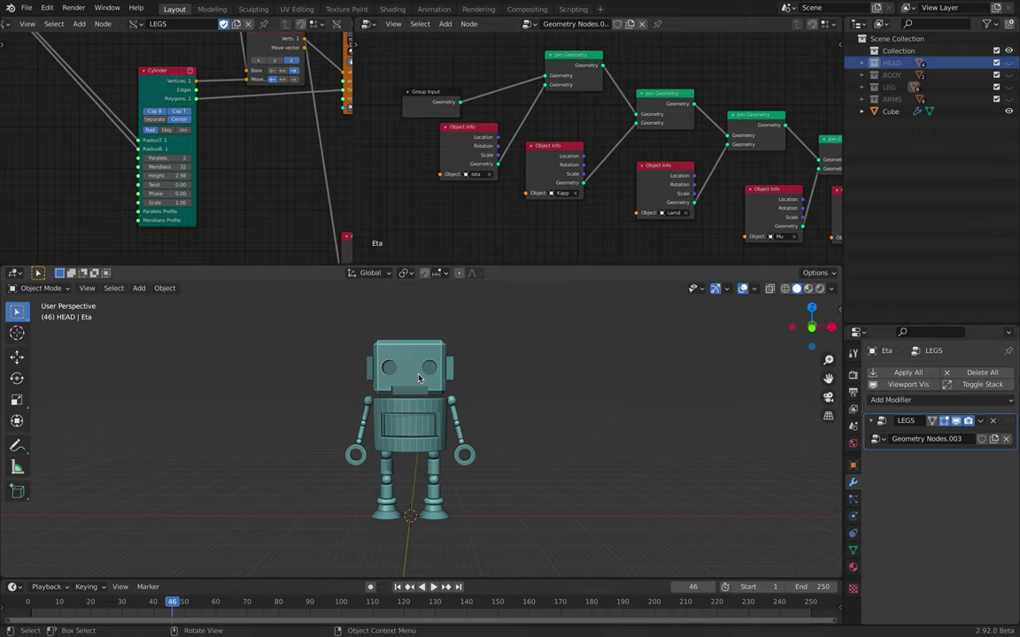
left_click(811, 328)
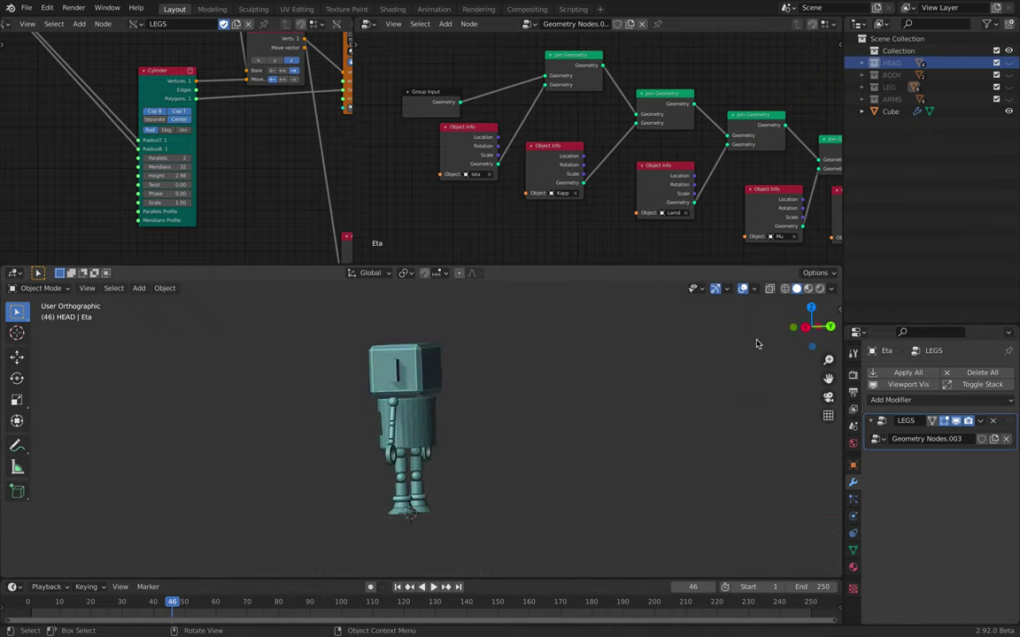
left_click(811, 326)
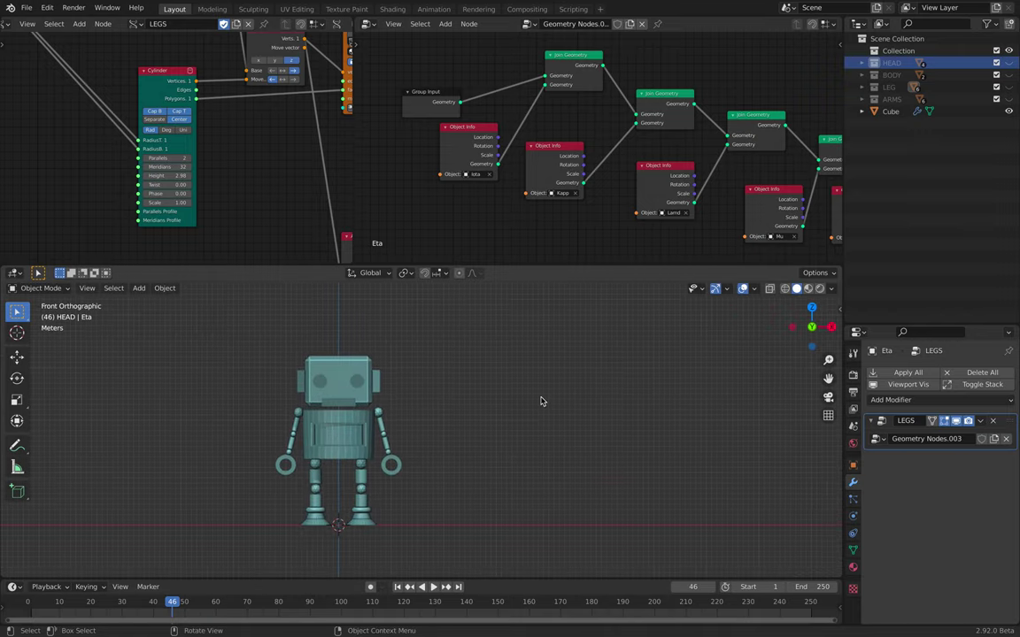
mouse_move(518, 372)
middle_mouse_down()
mouse_move(479, 383)
mouse_move(566, 369)
mouse_move(535, 370)
middle_mouse_up()
key("ctrl+s")
left_click(356, 401)
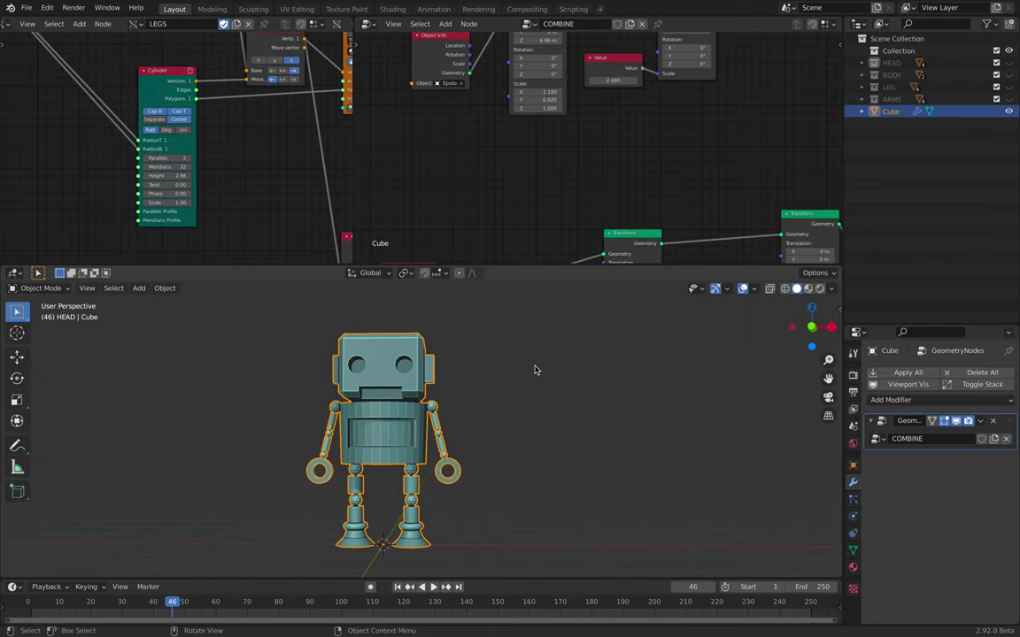
Step: Examine the assembled robot alongside overviews of the LEGS and COMBINE trees, and go through the ARMS, LEG, BODY and HEAD collections
middle_click_drag(535, 370, 434, 403)
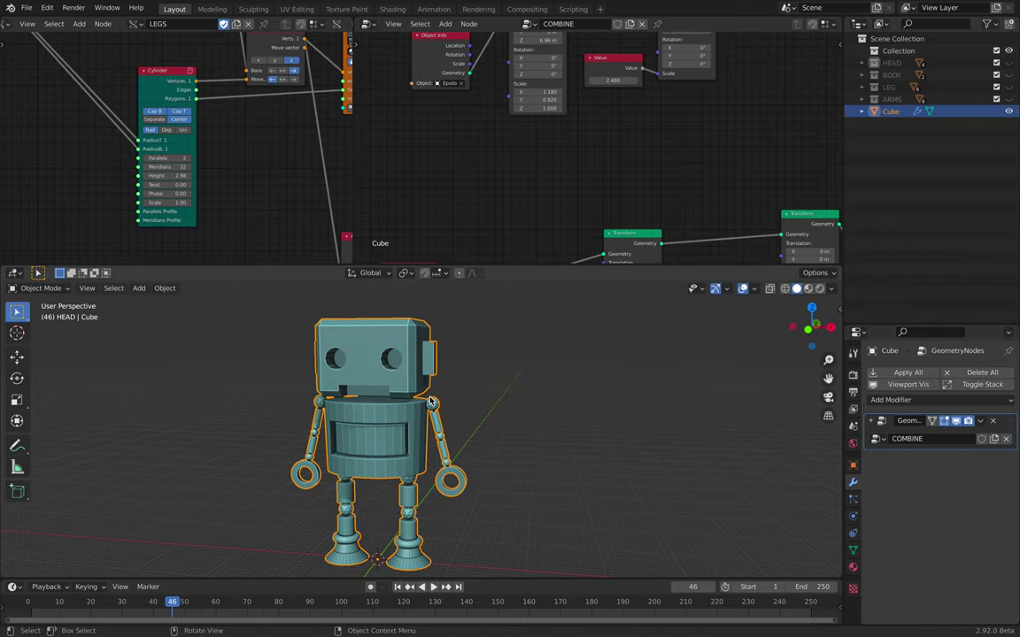
mouse_move(434, 401)
middle_mouse_down()
mouse_move(345, 343)
mouse_move(384, 337)
mouse_move(396, 352)
mouse_move(308, 346)
mouse_move(373, 343)
mouse_move(398, 366)
mouse_move(437, 332)
mouse_move(443, 396)
mouse_move(421, 416)
middle_mouse_up()
scroll(384, 336, "up", 3)
scroll(434, 351, "down", 2)
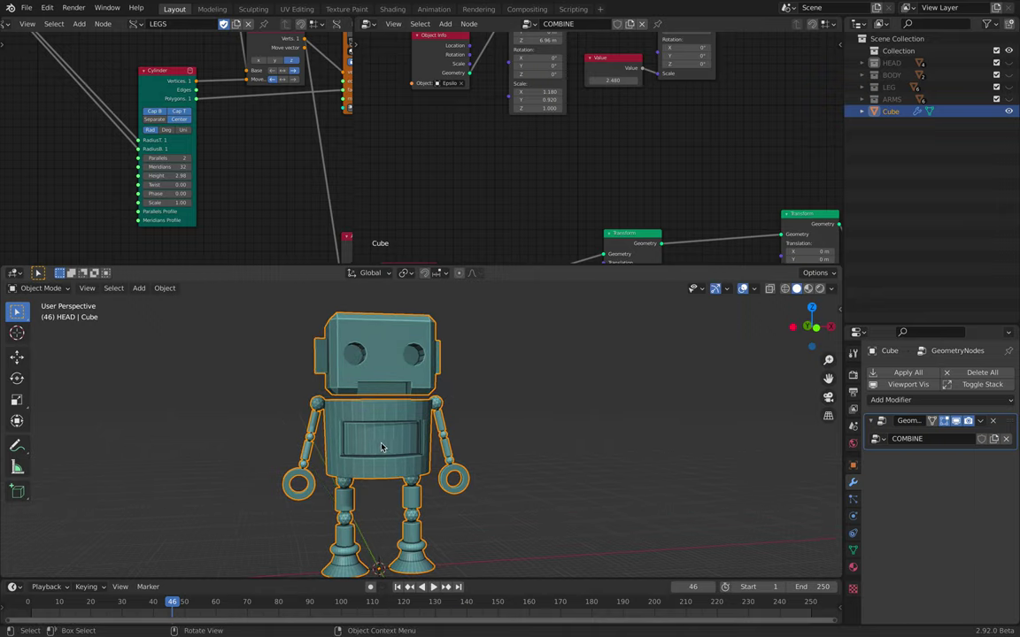
middle_click_drag(360, 442, 461, 451)
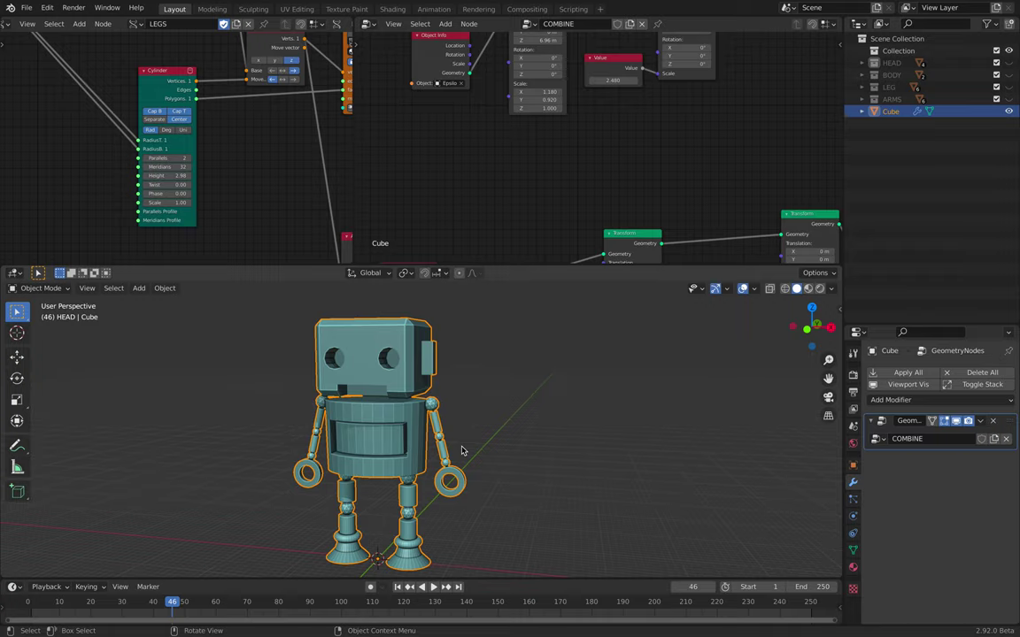
scroll(345, 189, "down", 5)
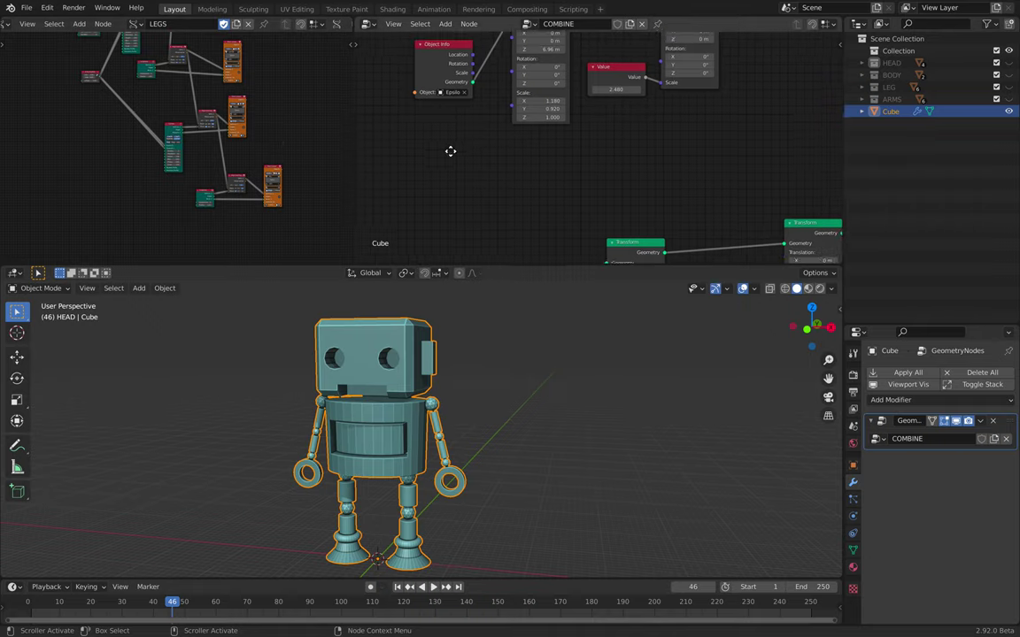
scroll(430, 125, "down", 6)
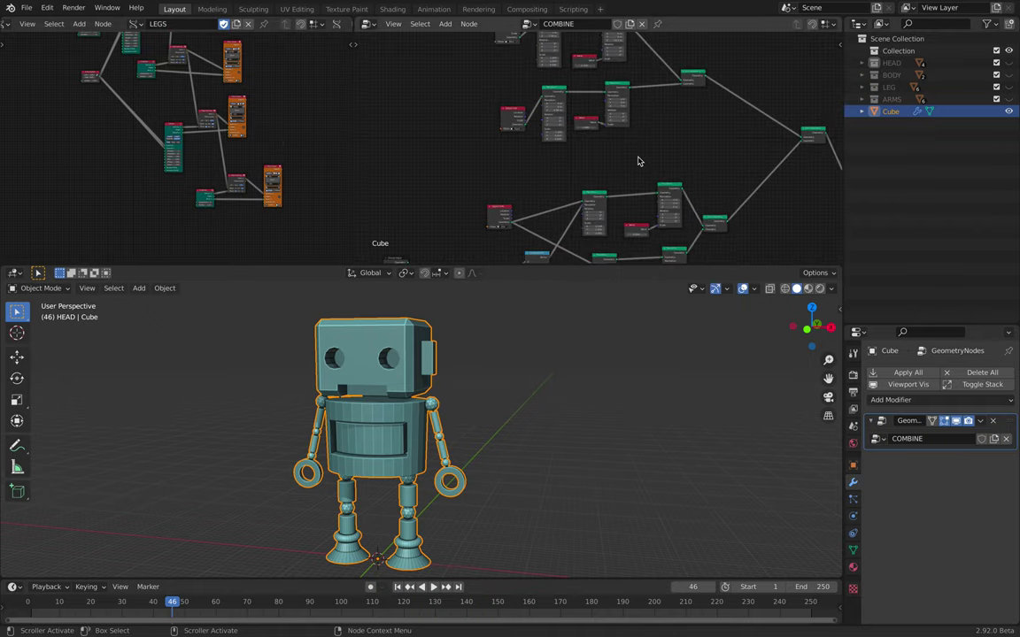
left_click(890, 99)
left_click(891, 88)
left_click(893, 76)
left_click(890, 63)
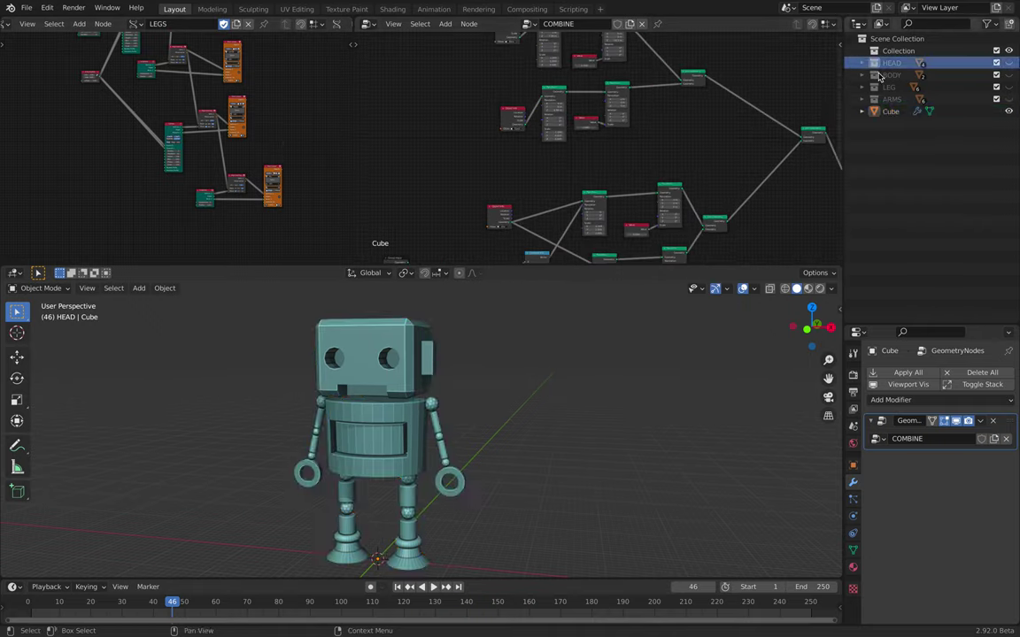
Step: Examine the robot from the front and back, and select the Cube object again
middle_click_drag(601, 324, 524, 348)
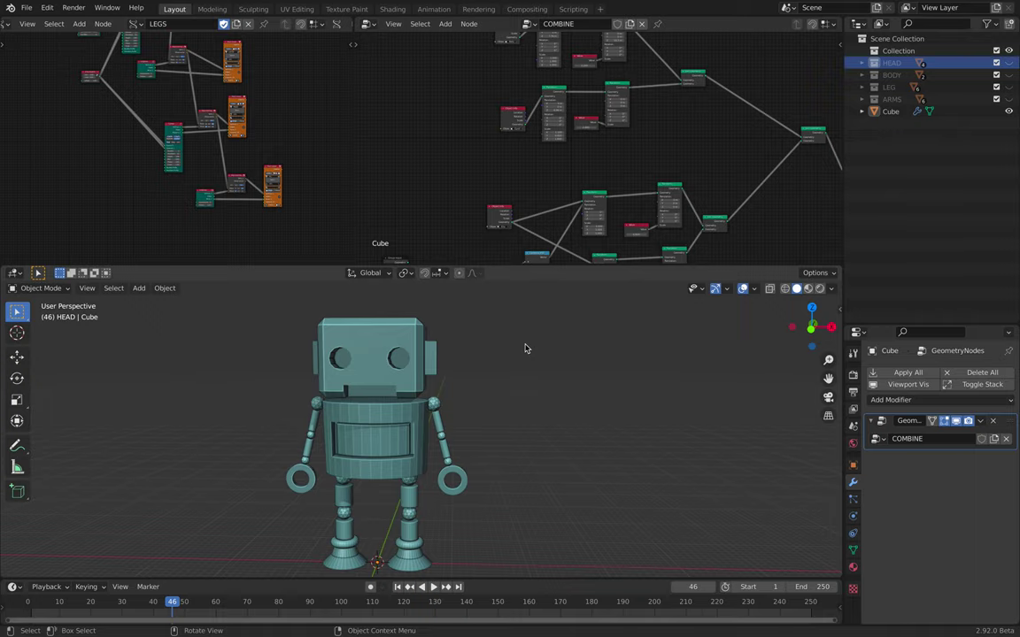
middle_click_drag(524, 348, 452, 391)
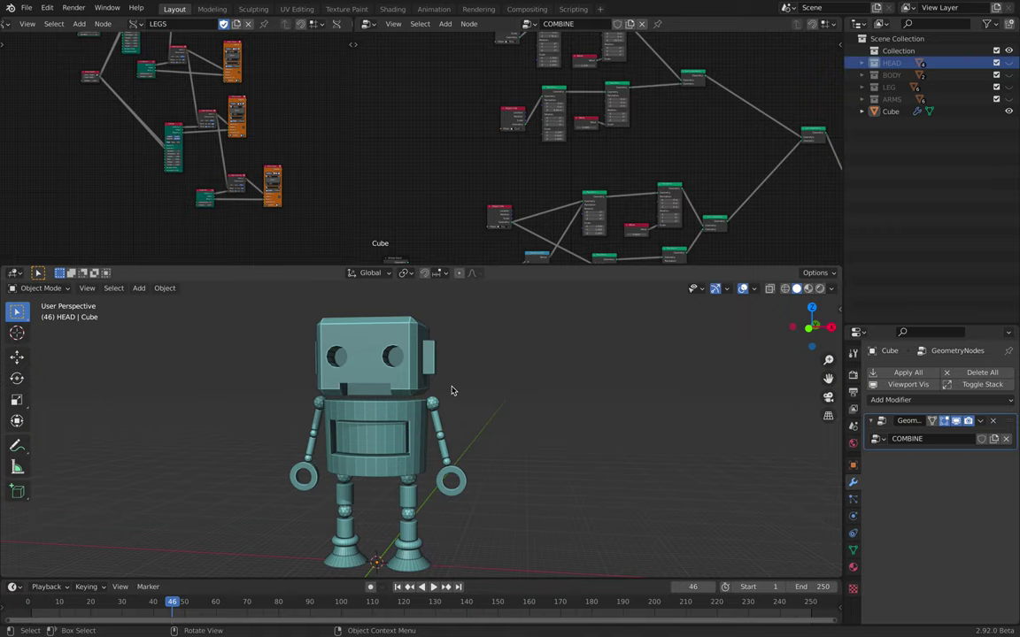
middle_click_drag(451, 390, 460, 387)
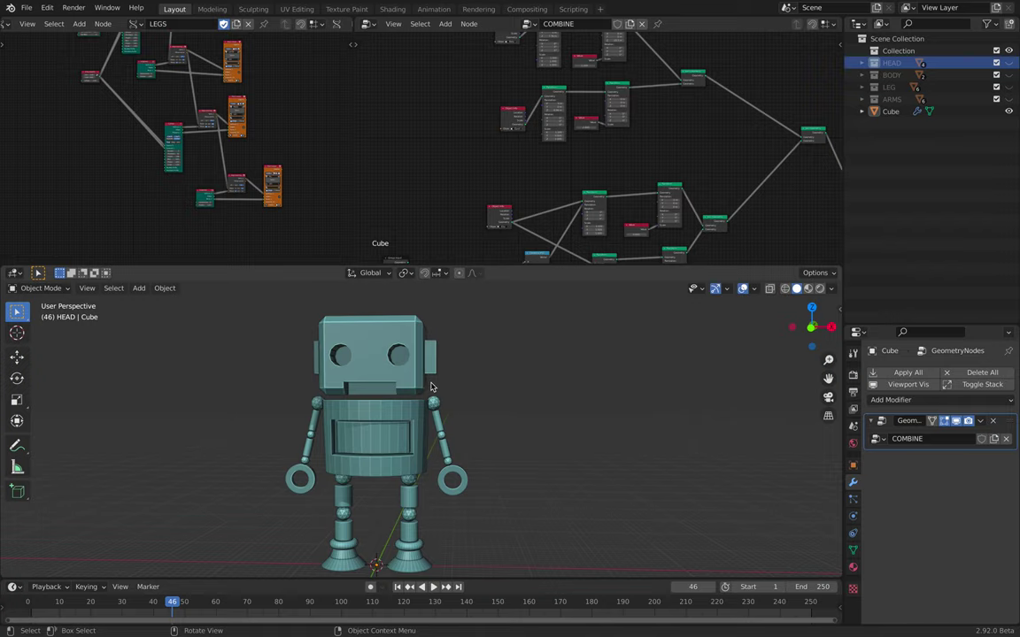
middle_click_drag(431, 387, 436, 387)
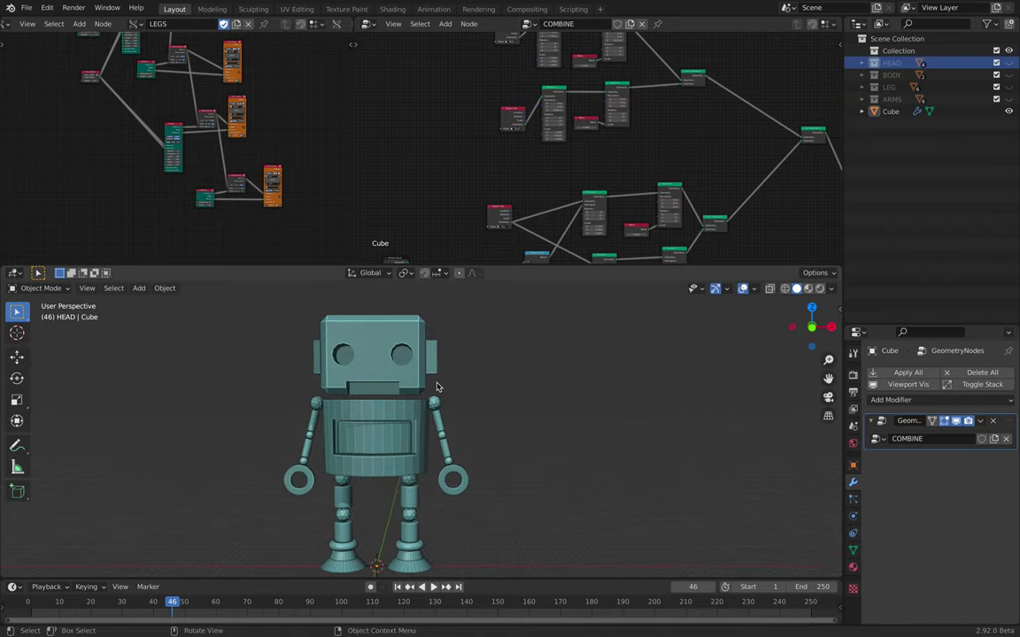
left_click(811, 325)
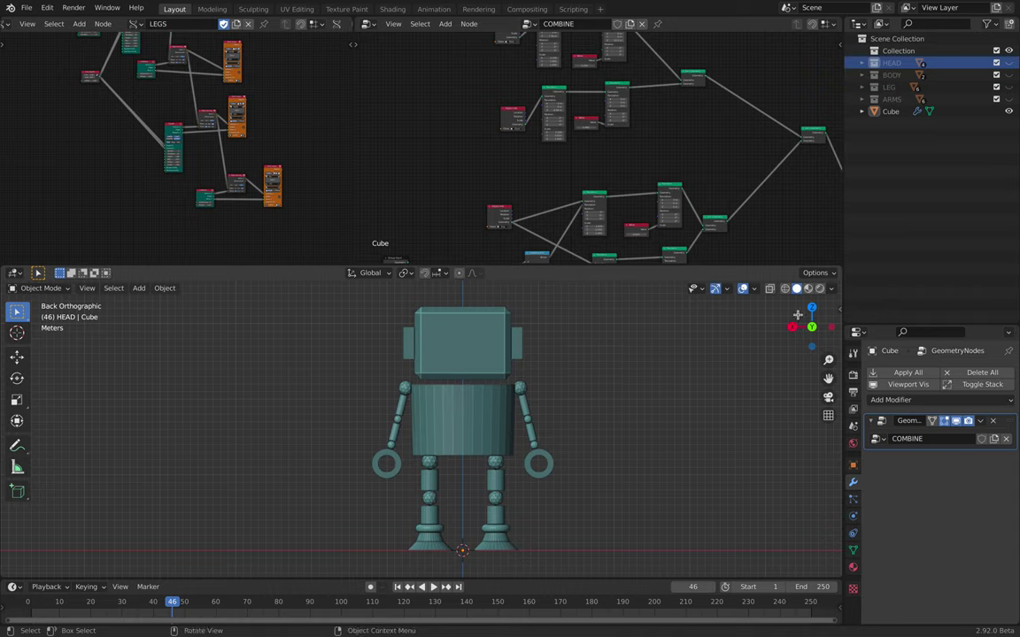
left_click_drag(797, 314, 482, 391)
left_click(370, 347)
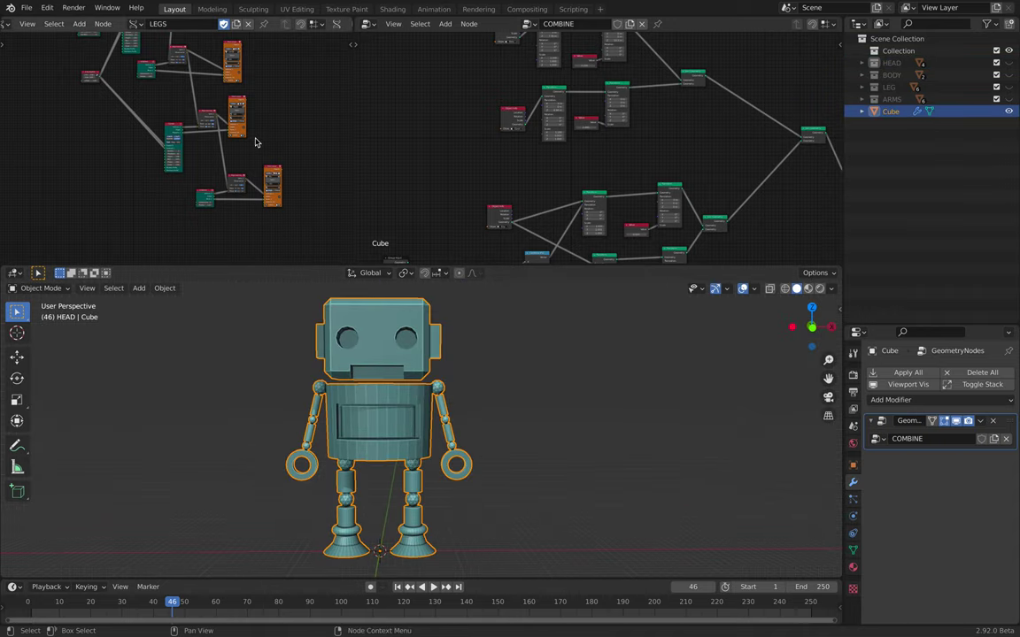
Step: Enlarge the 3D viewport to show the whole robot from the front, and save the file
middle_click_drag(255, 141, 287, 174)
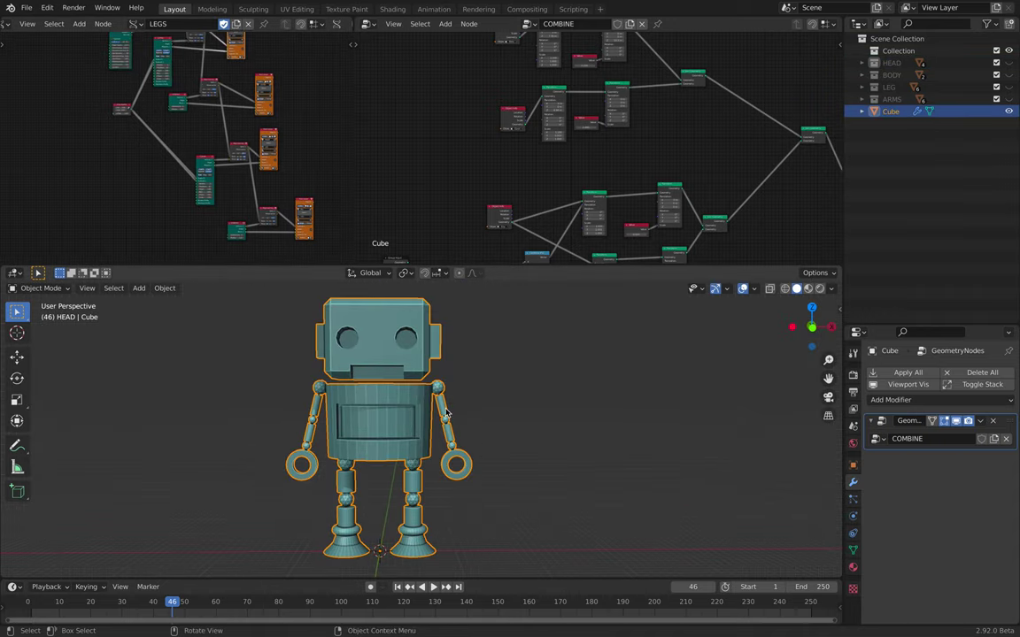
scroll(446, 416, "up", 3)
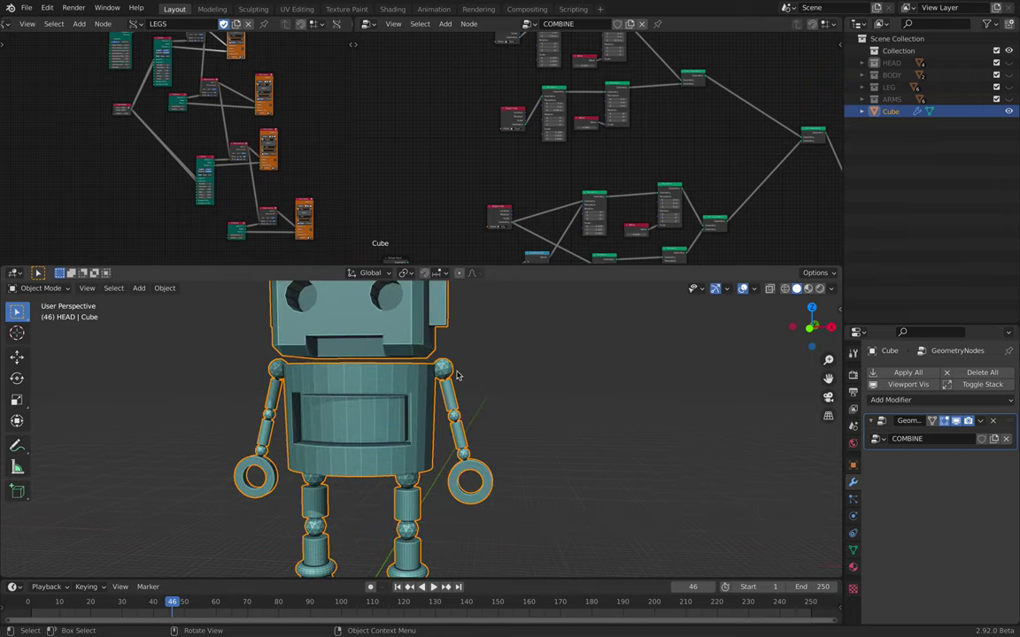
left_click_drag(447, 265, 447, 164)
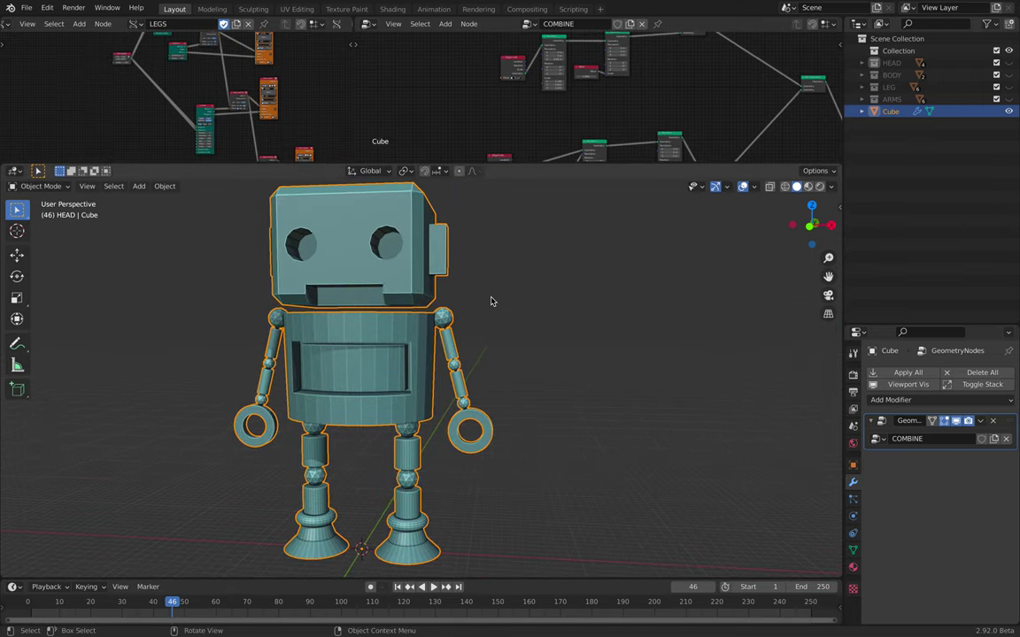
scroll(483, 336, "up", 2)
middle_click_drag(470, 361, 493, 344)
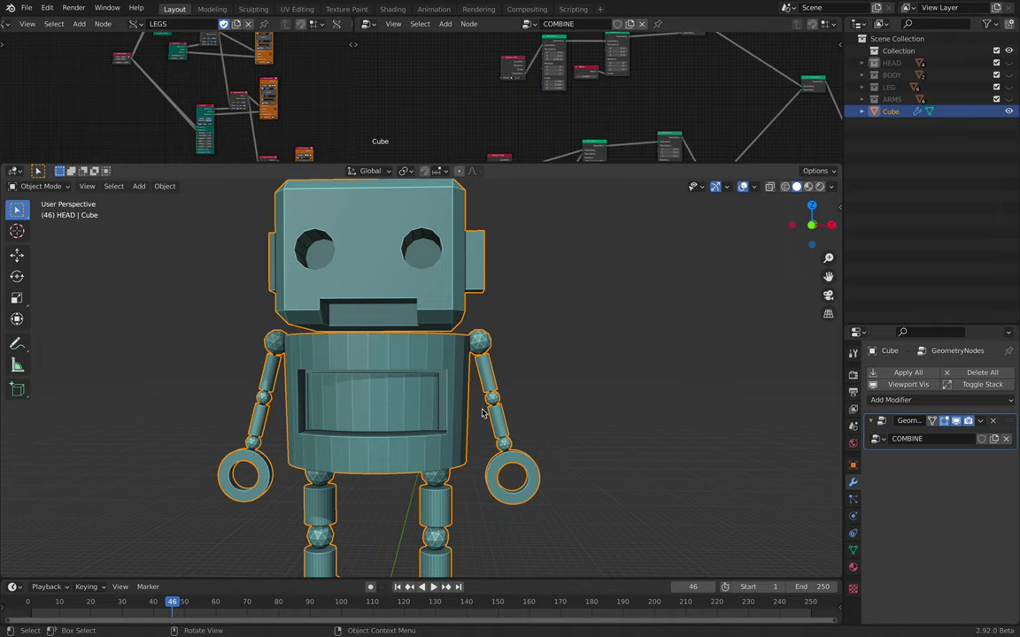
middle_click_drag(438, 370, 496, 358)
key("Home")
key("ctrl+s")
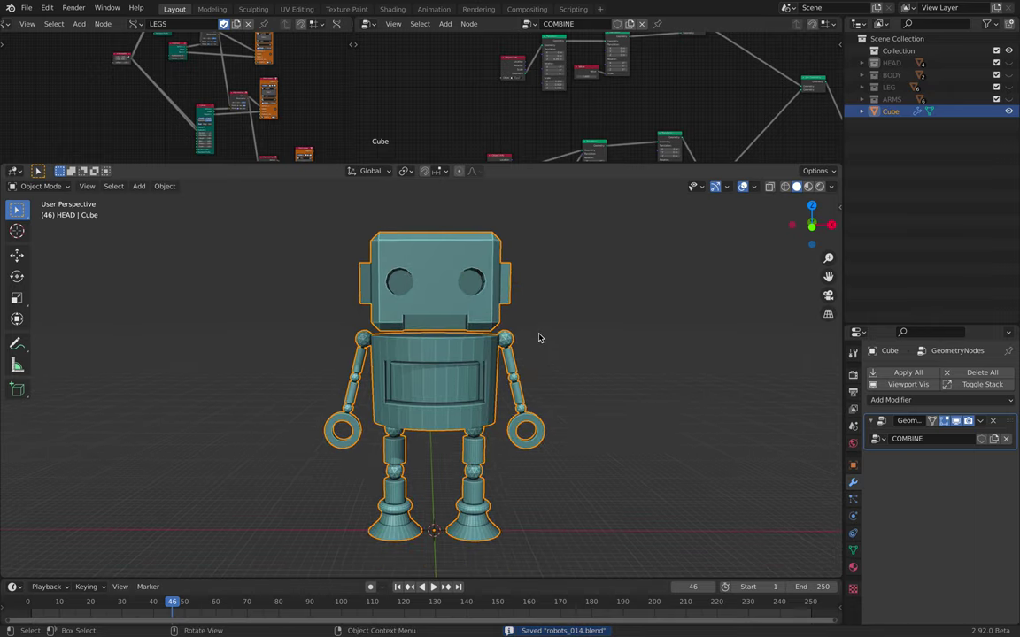
middle_click_drag(518, 313, 487, 326)
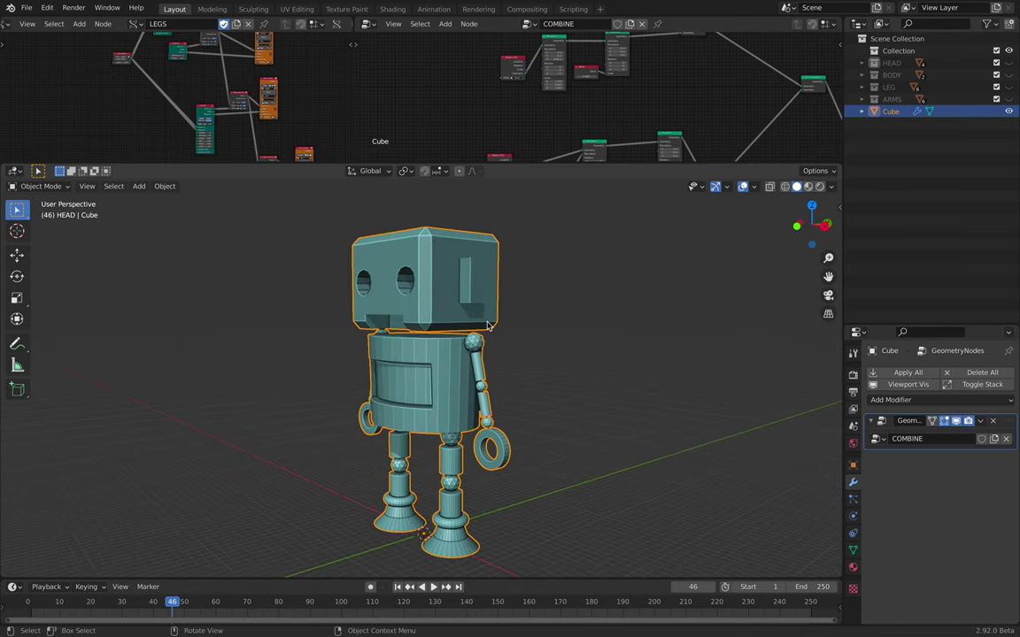
middle_click_drag(488, 327, 449, 318)
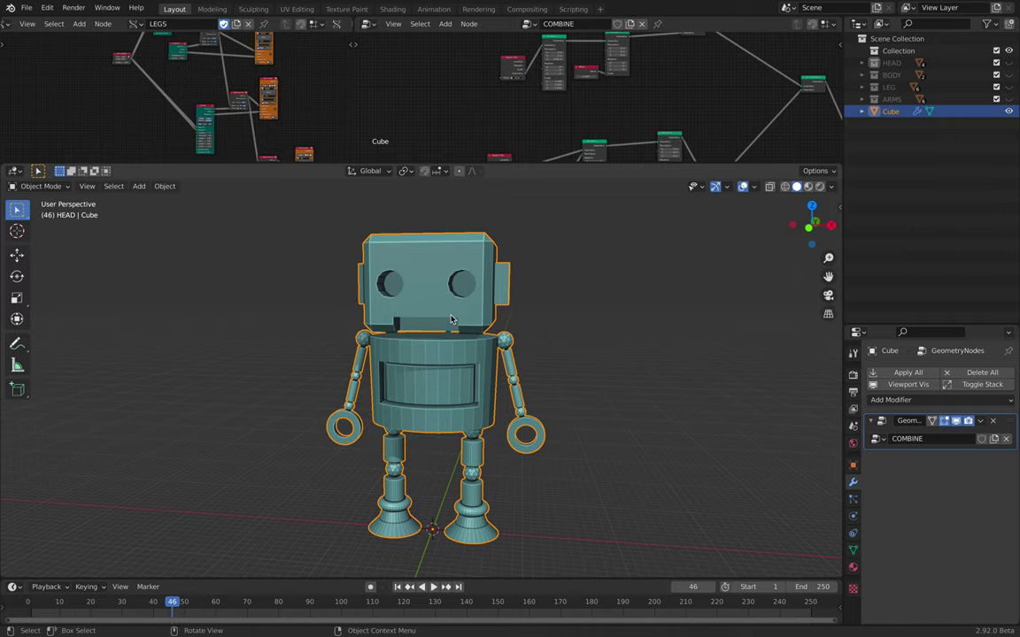
mouse_move(449, 322)
middle_mouse_down()
mouse_move(478, 317)
mouse_move(463, 308)
middle_mouse_up()
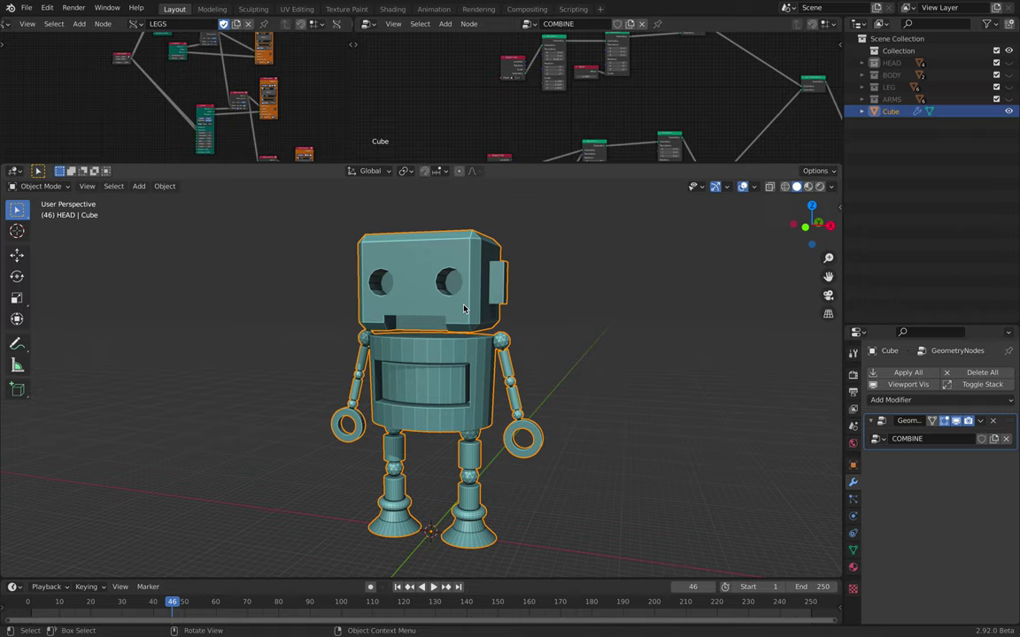
middle_click_drag(423, 280, 449, 324)
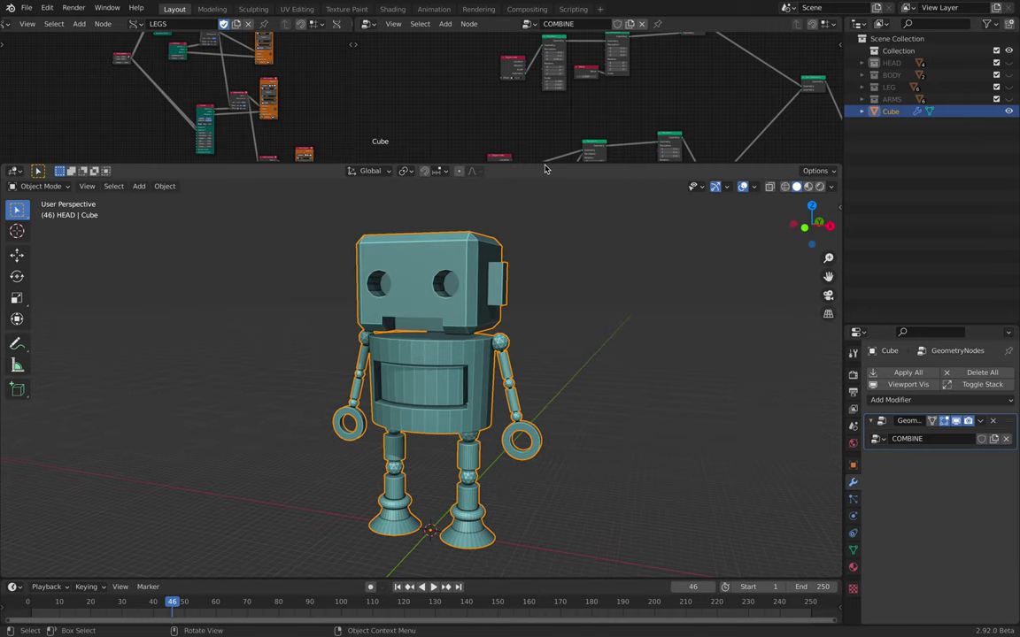
Step: Enlarge both node editors, widen the Sverchok one, and frame the full LEGS and COMBINE trees side by side
left_click_drag(540, 165, 542, 287)
scroll(545, 203, "down", 11)
middle_click_drag(536, 237, 515, 176)
scroll(187, 166, "down", 6)
middle_click_drag(228, 176, 240, 201)
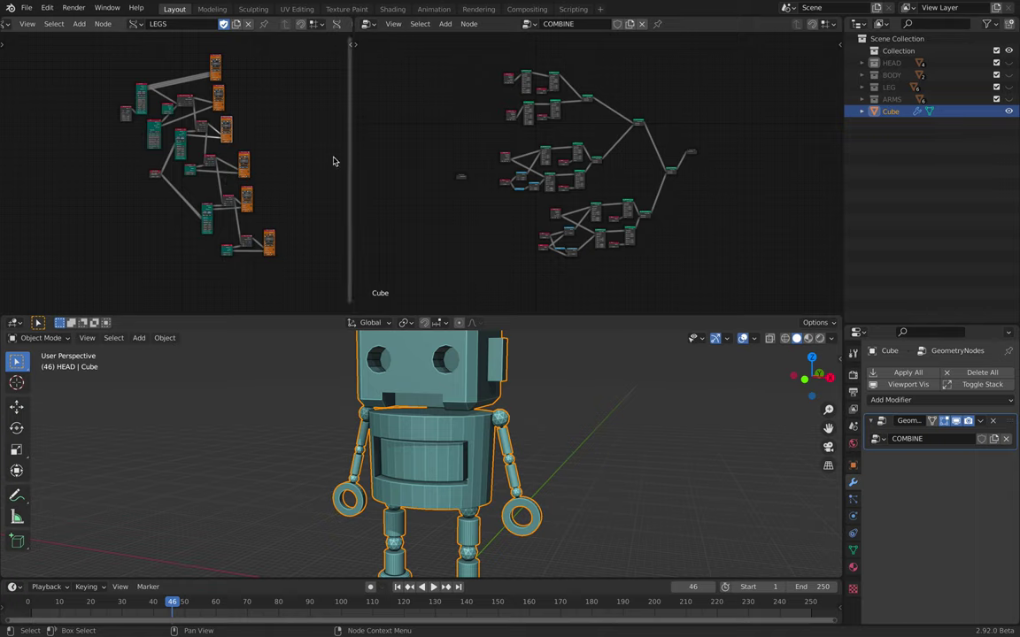
left_click_drag(352, 150, 409, 152)
scroll(304, 151, "up", 1)
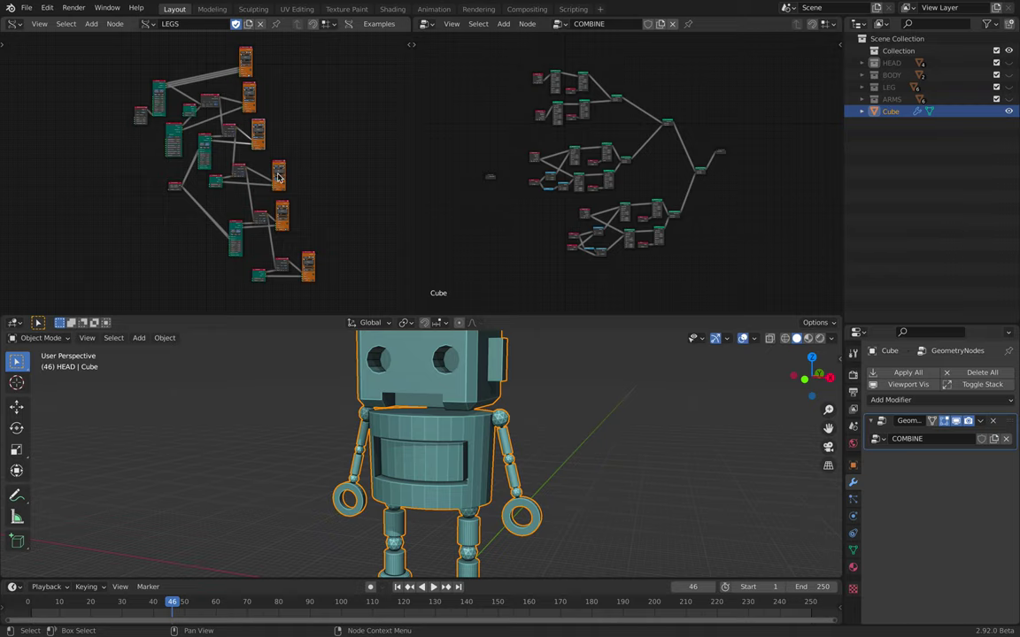
mouse_move(281, 176)
middle_mouse_down()
mouse_move(300, 185)
mouse_move(284, 184)
middle_mouse_up()
scroll(292, 183, "up", 1)
scroll(462, 357, "down", 1)
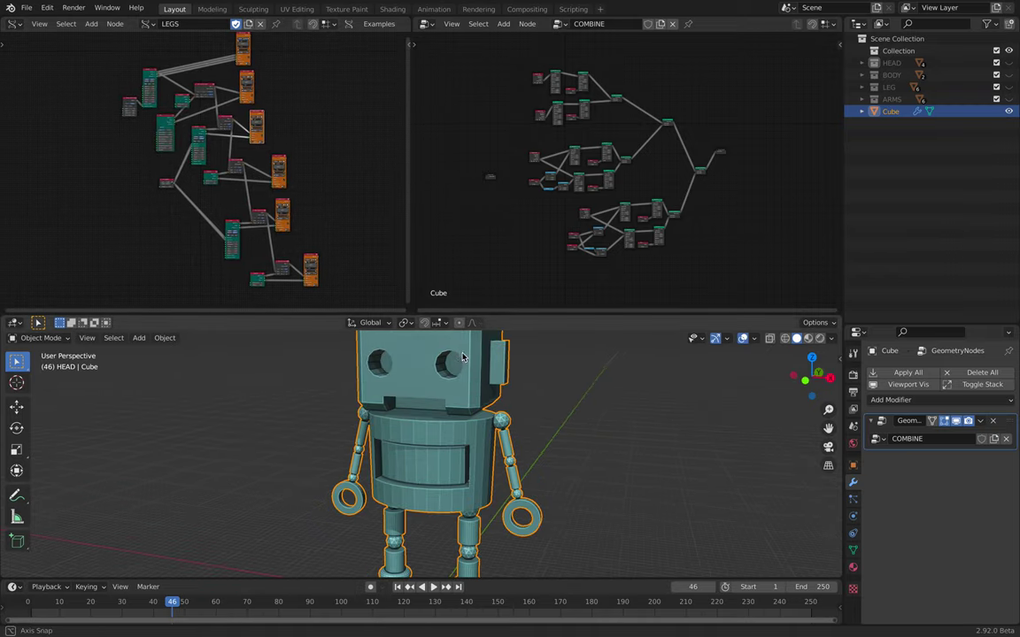
Step: Give the 3D viewport more height and show the entire robot nearly face-on
mouse_move(464, 358)
middle_mouse_down()
mouse_move(521, 358)
mouse_move(473, 350)
middle_mouse_up()
left_click_drag(493, 315, 501, 226)
middle_click_drag(462, 317, 321, 346)
middle_click_drag(496, 308, 435, 303)
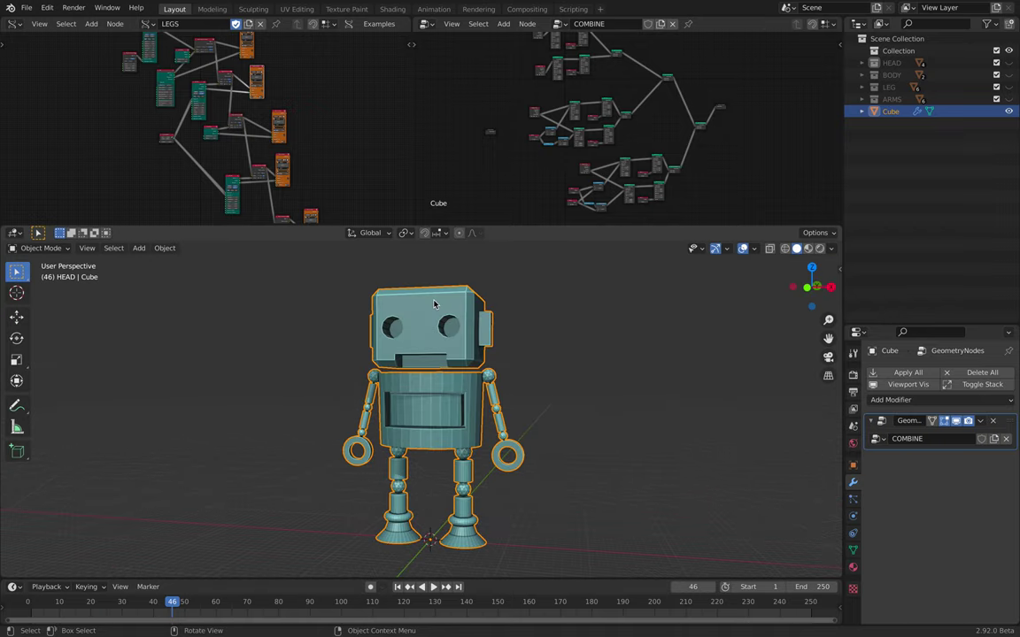
middle_click_drag(454, 376, 475, 368)
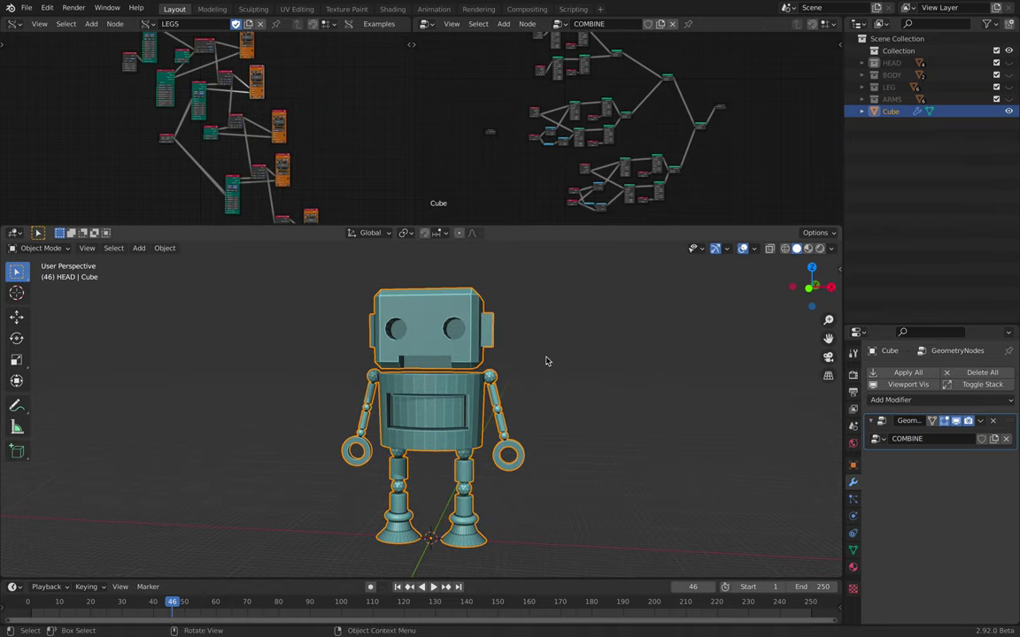
middle_click_drag(546, 359, 552, 363)
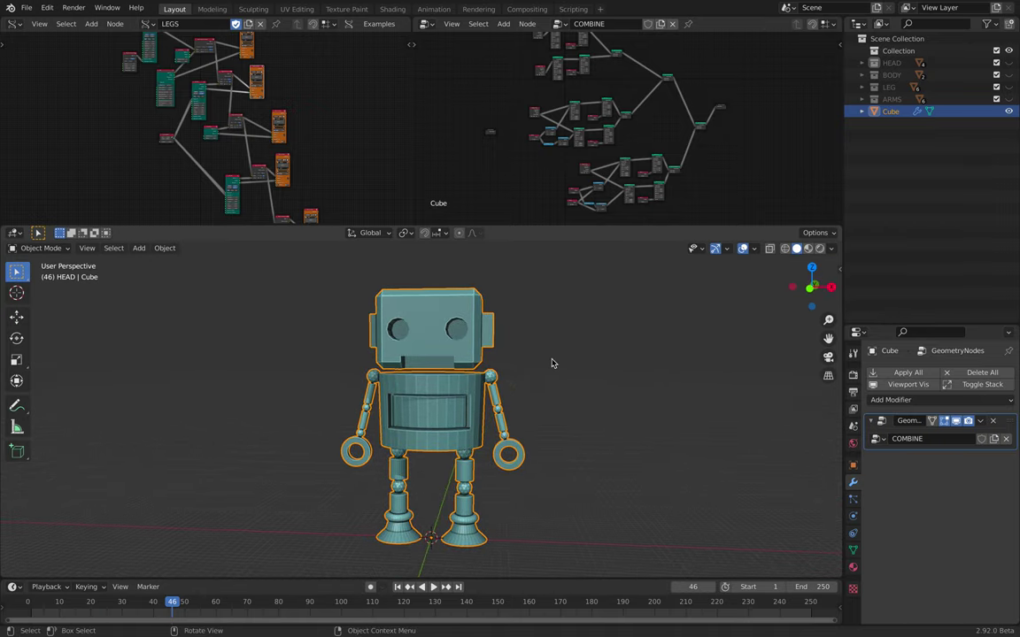
Step: Expand the LEG collection and select its Eta object
middle_click_drag(266, 114, 264, 138)
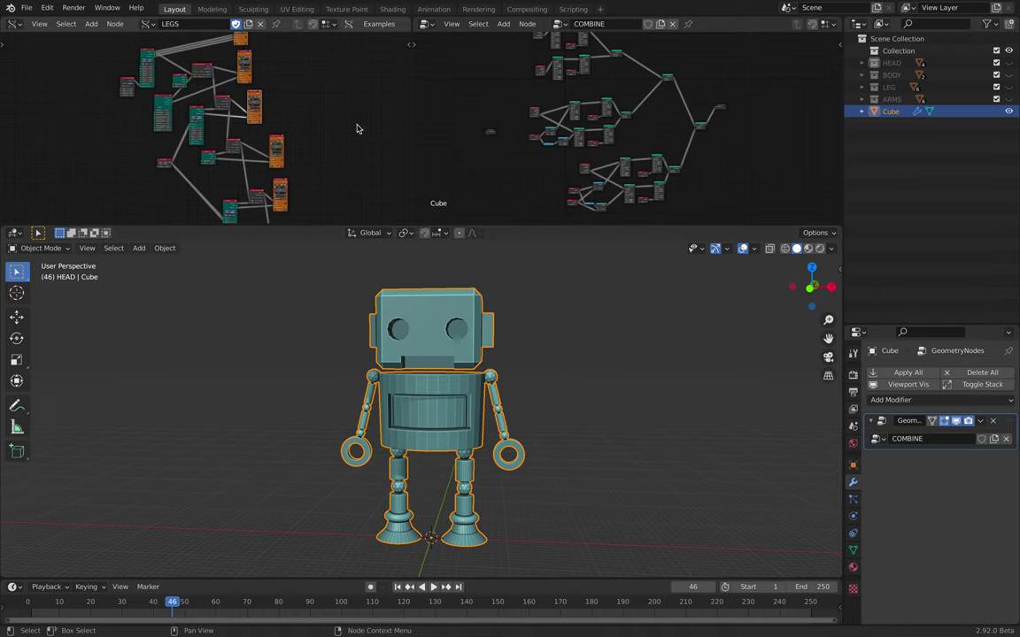
left_click(862, 87)
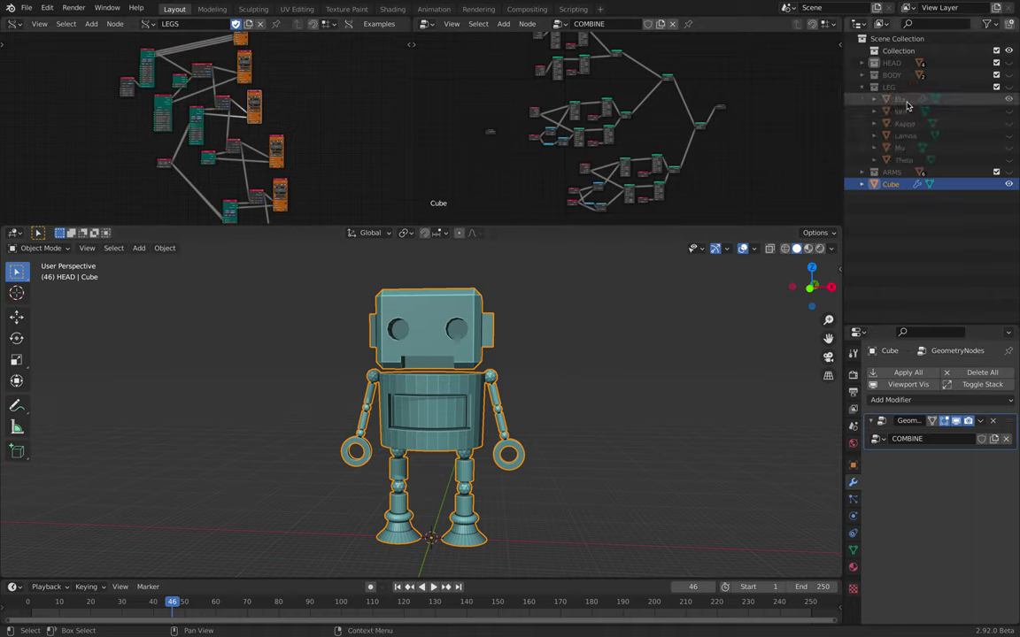
left_click(896, 99)
scroll(198, 117, "up", 6)
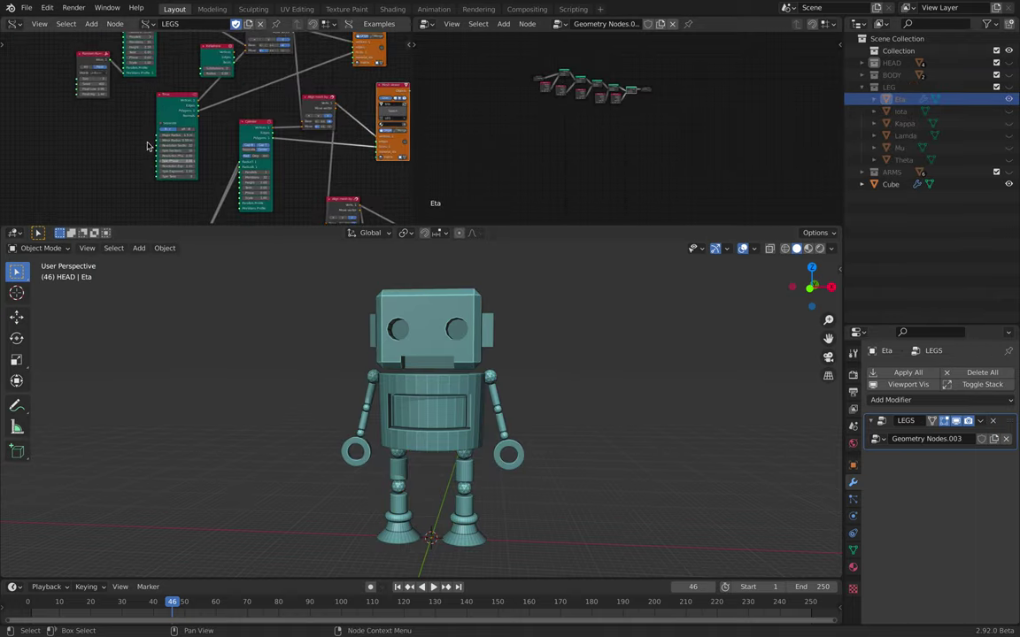
Step: In the LEGS tree, set the foot cylinder's Radius T to 1.38 and Radius B to 3.18, and the random number seed to 596
left_click_drag(98, 142, 114, 141)
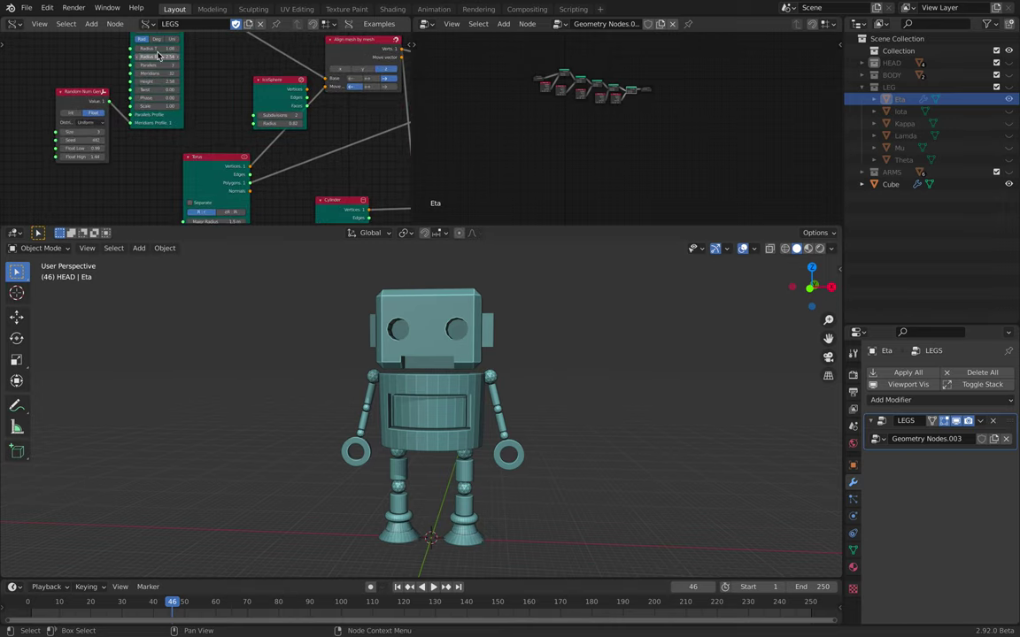
left_click_drag(156, 49, 180, 56, "shift")
left_click_drag(81, 141, 104, 140)
scroll(152, 119, "up", 3)
middle_click_drag(125, 120, 139, 138)
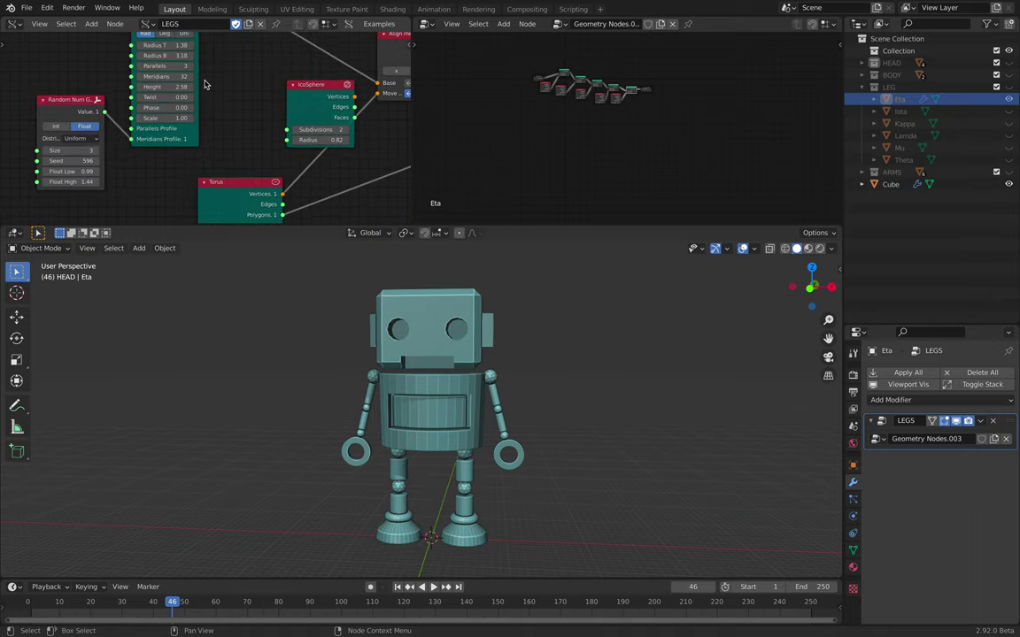
Step: Raise the foot cylinder's Parallels to 4 and set the connected random number node to Size 4 and Seed 619
left_click(192, 65)
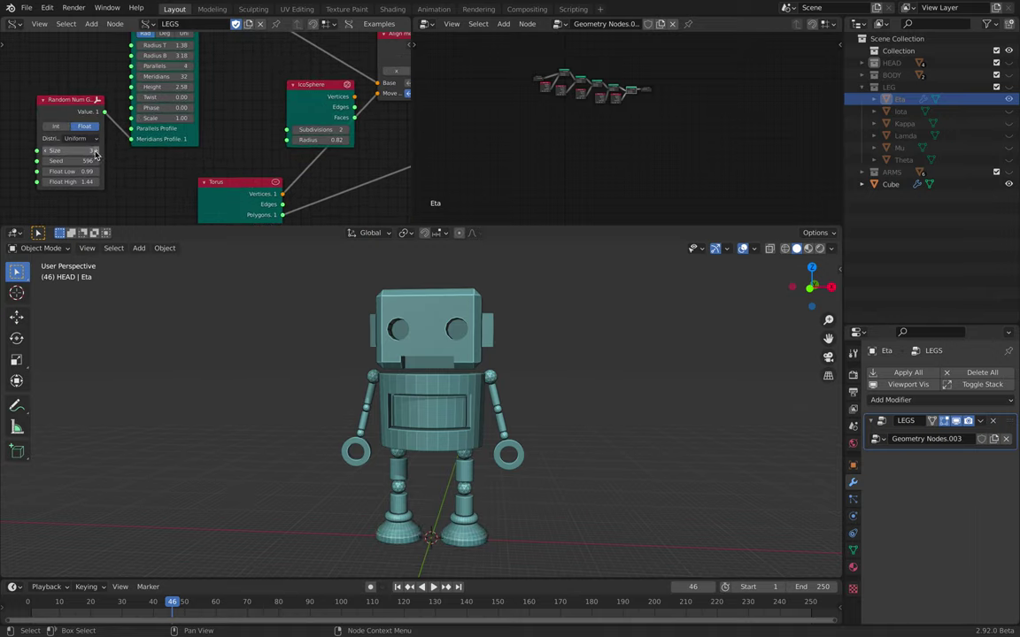
left_click(94, 151)
left_click_drag(92, 162, 106, 162)
middle_click_drag(432, 440, 408, 424)
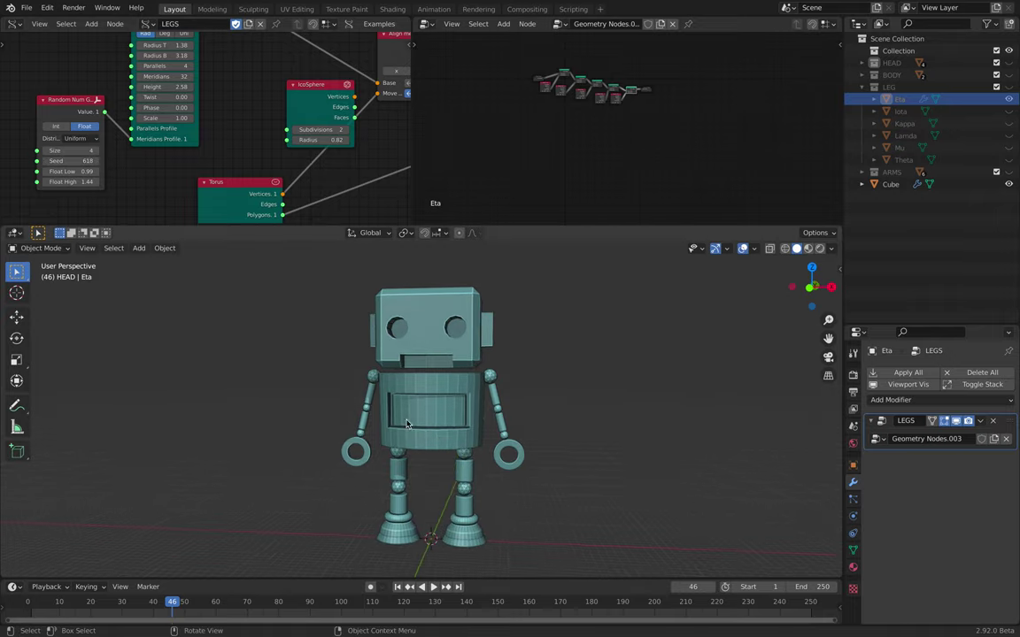
left_click(101, 165)
left_click(100, 161)
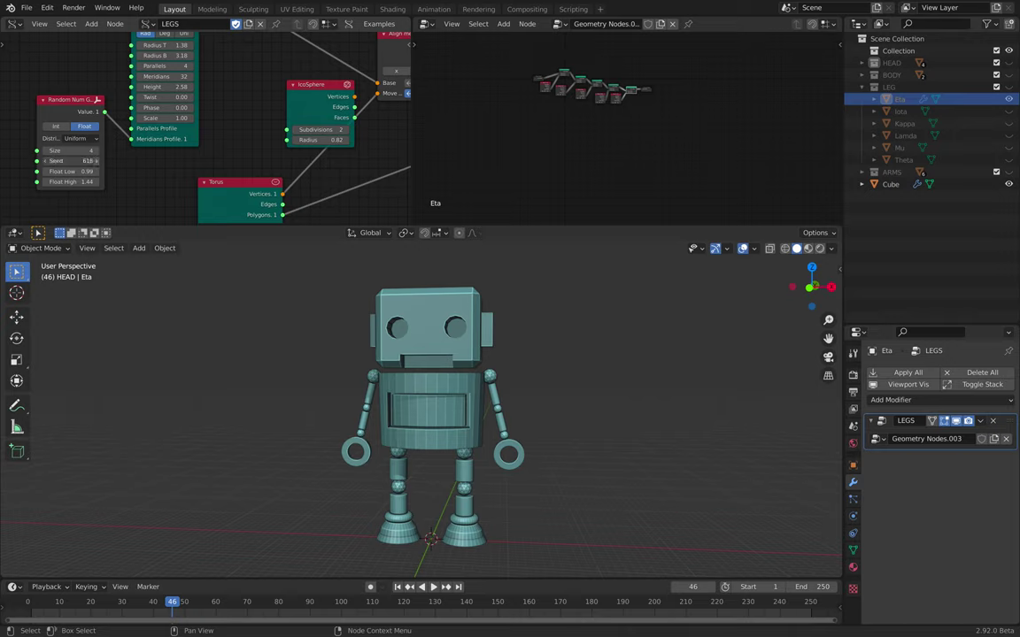
Step: Select the combined robot and examine it up close and from the side
left_click(384, 468)
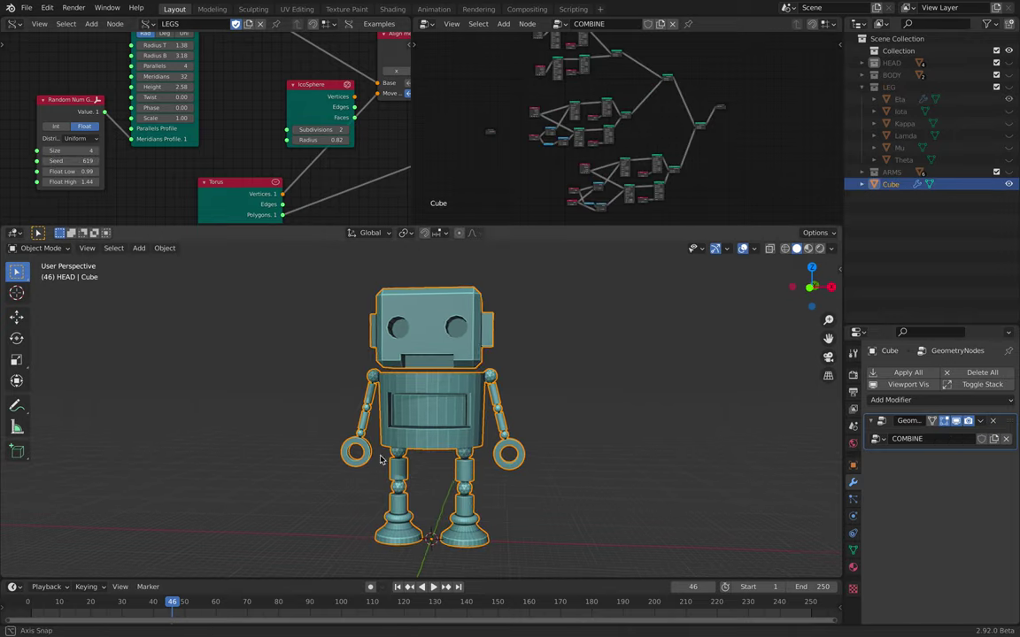
scroll(496, 434, "up", 2)
middle_click_drag(578, 471, 570, 459)
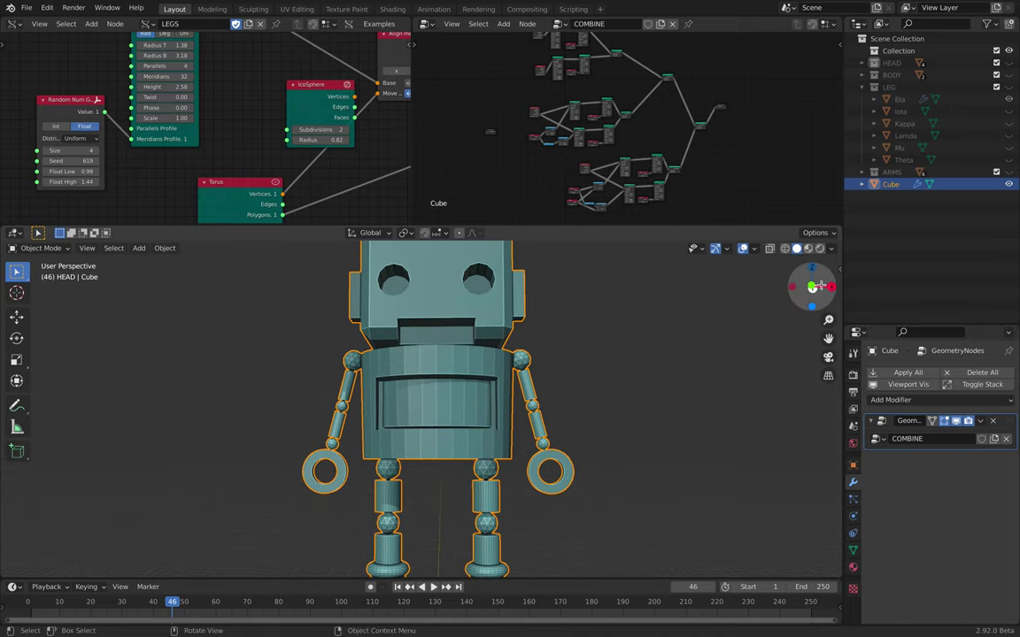
left_click(811, 286)
left_click(812, 286)
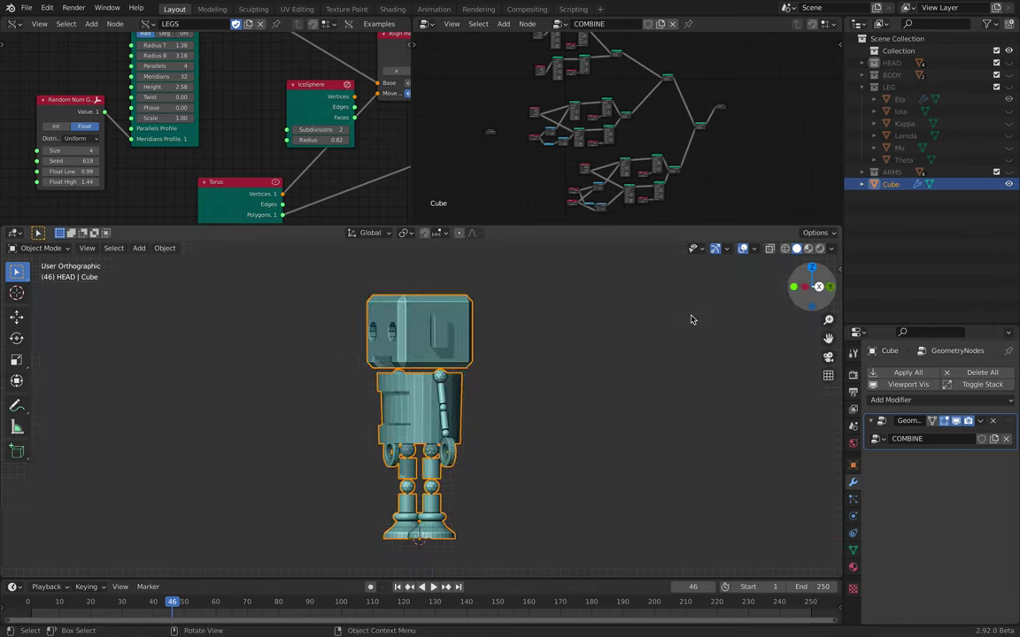
Step: Save the file, deselect the robot, and show it from the front in perspective
key("ctrl+s")
left_click(597, 354)
middle_click_drag(596, 354, 574, 372)
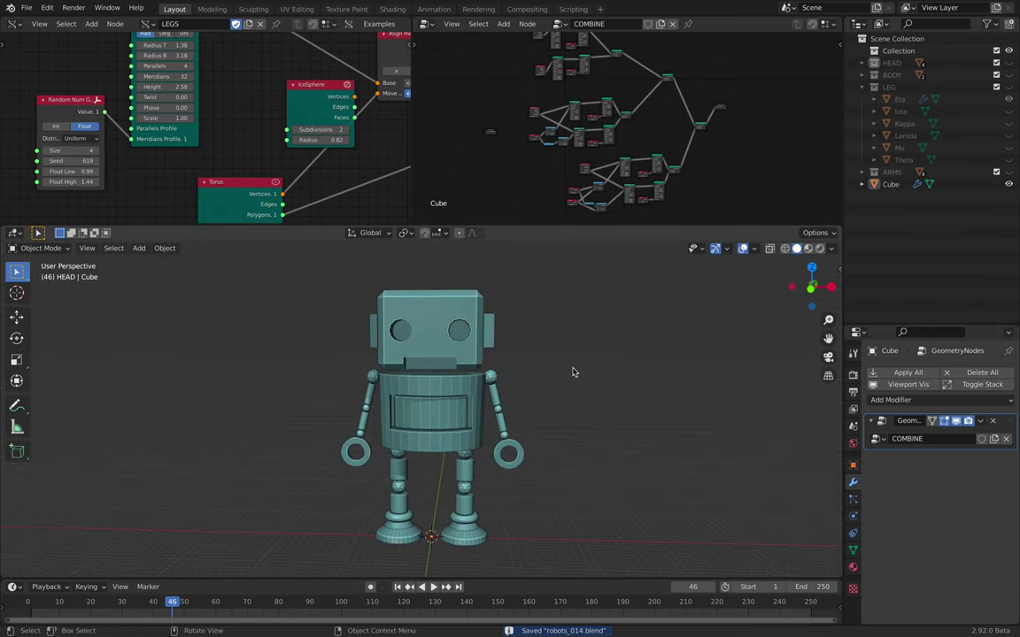